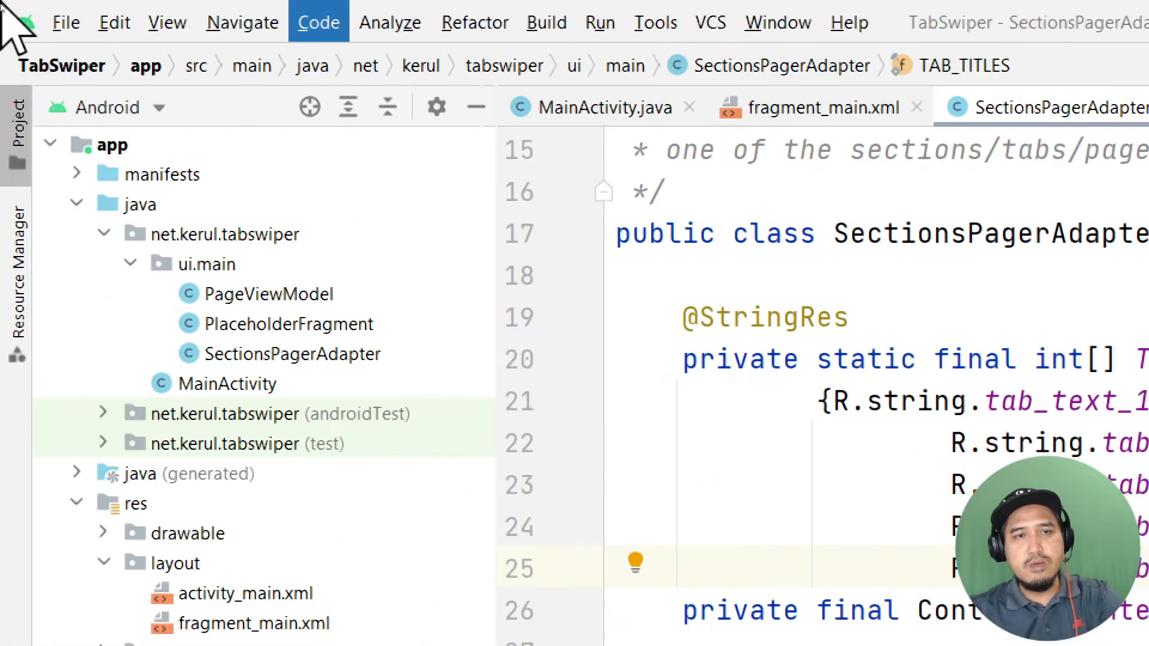
Step: Start a new Phone and Tablet project based on the Tabbed Activity template
click(65, 22)
click(59, 23)
click(57, 24)
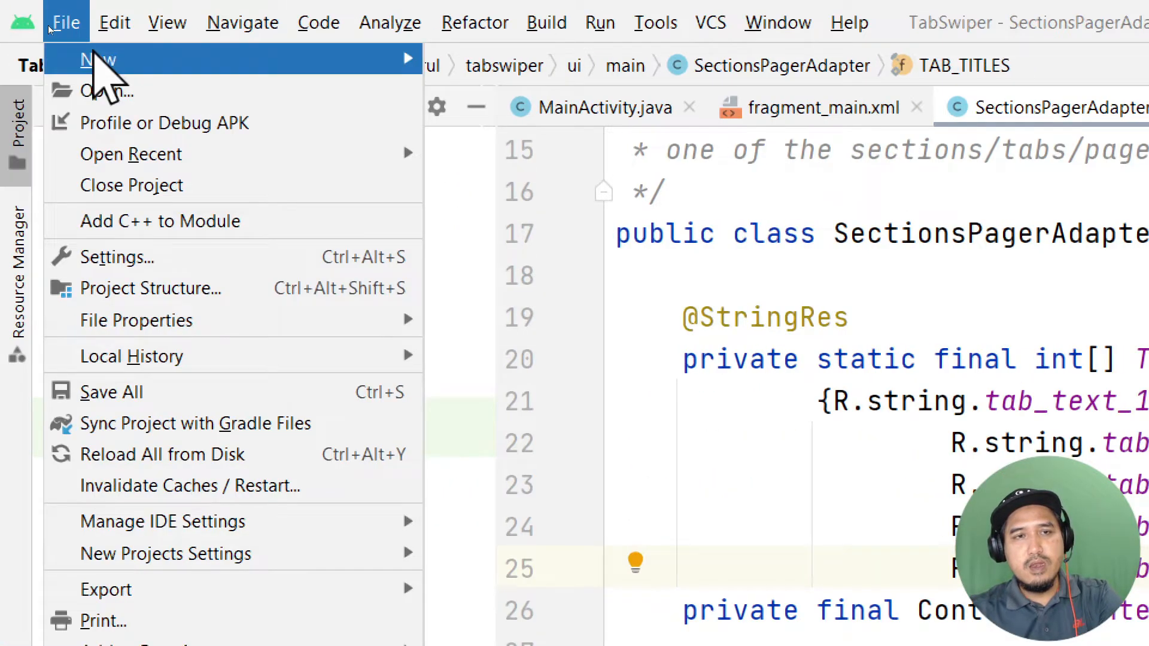
mouse_move(99, 59)
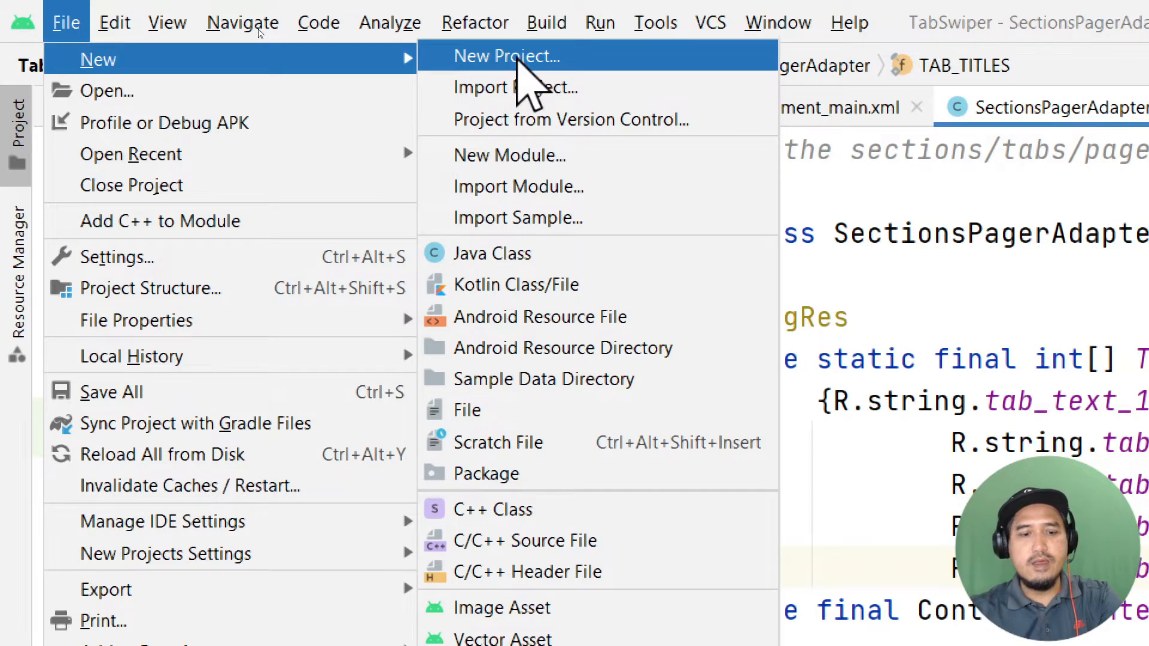
click(518, 57)
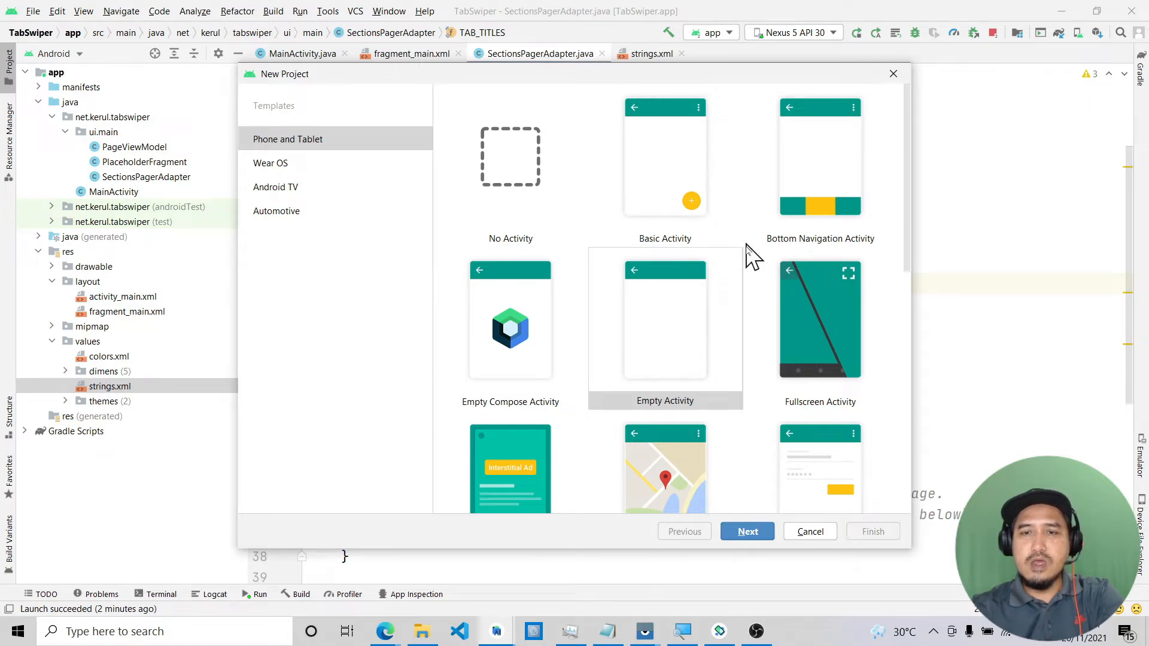
scroll(747, 245, down, 5)
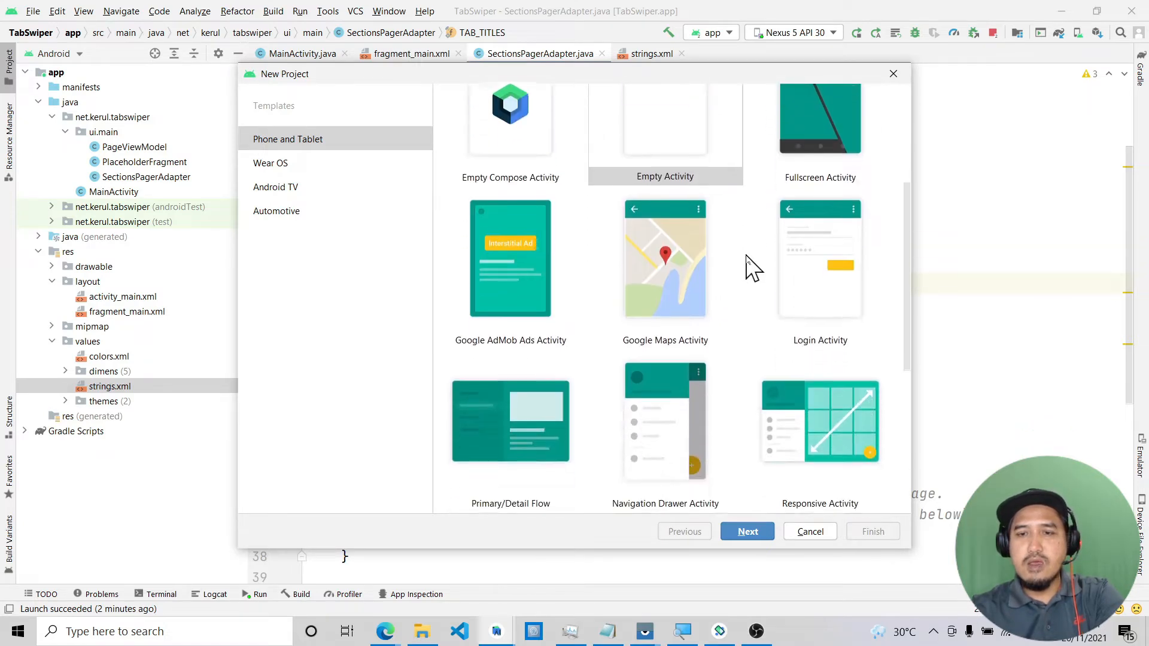
scroll(747, 266, down, 6)
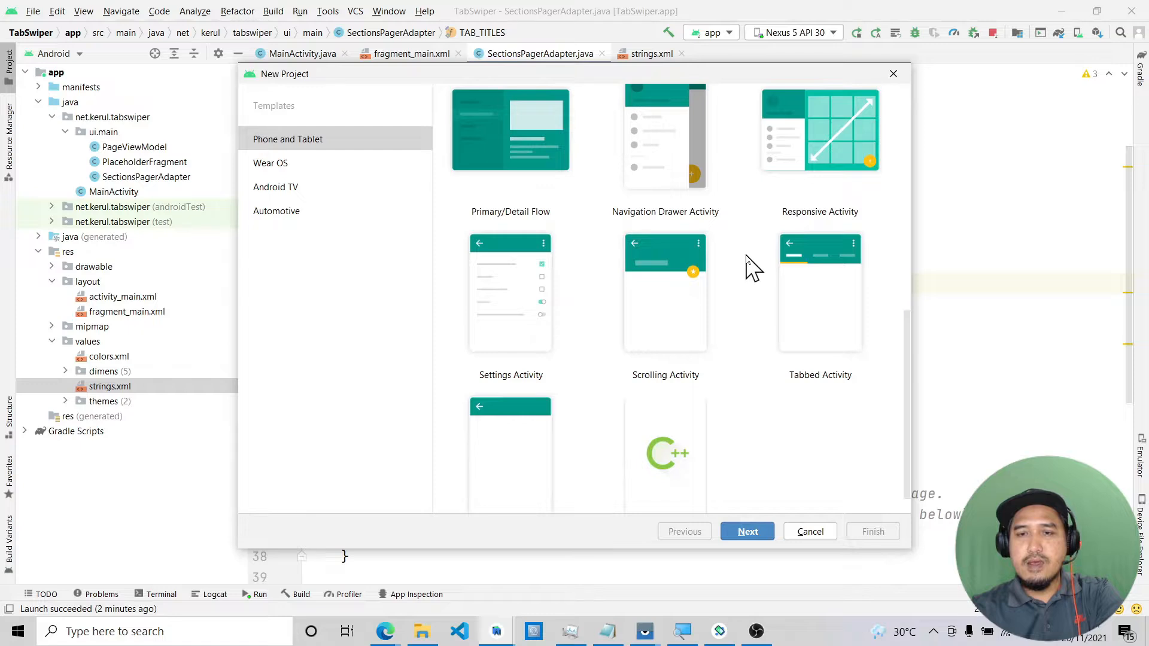
scroll(747, 267, down, 1)
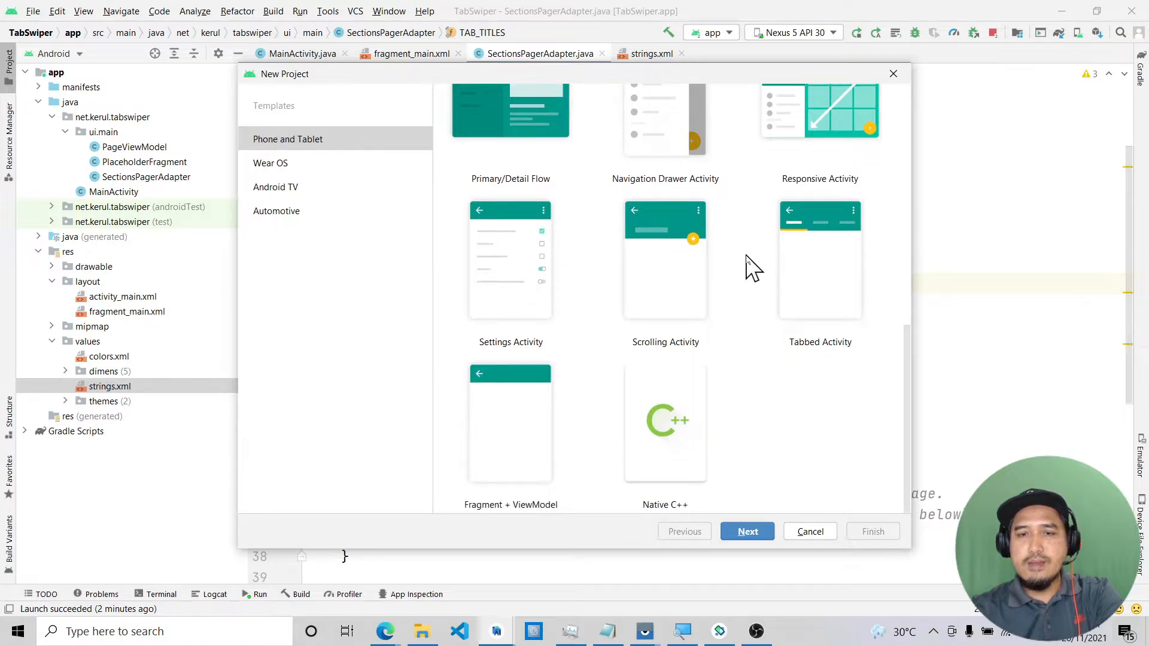
click(801, 299)
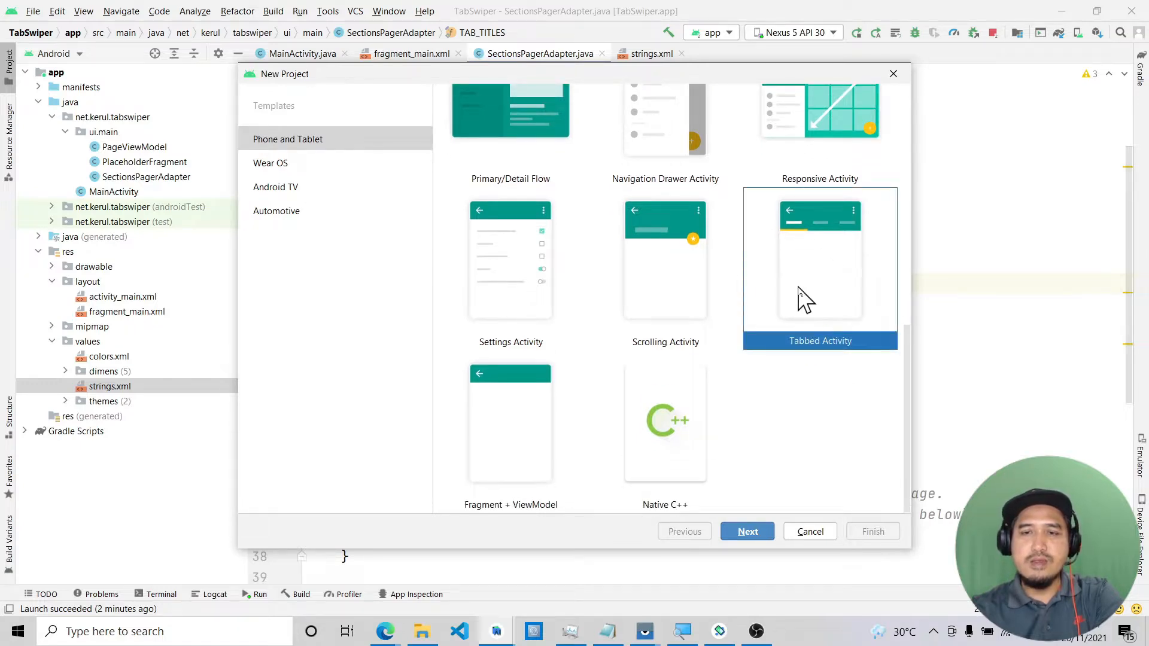
click(772, 534)
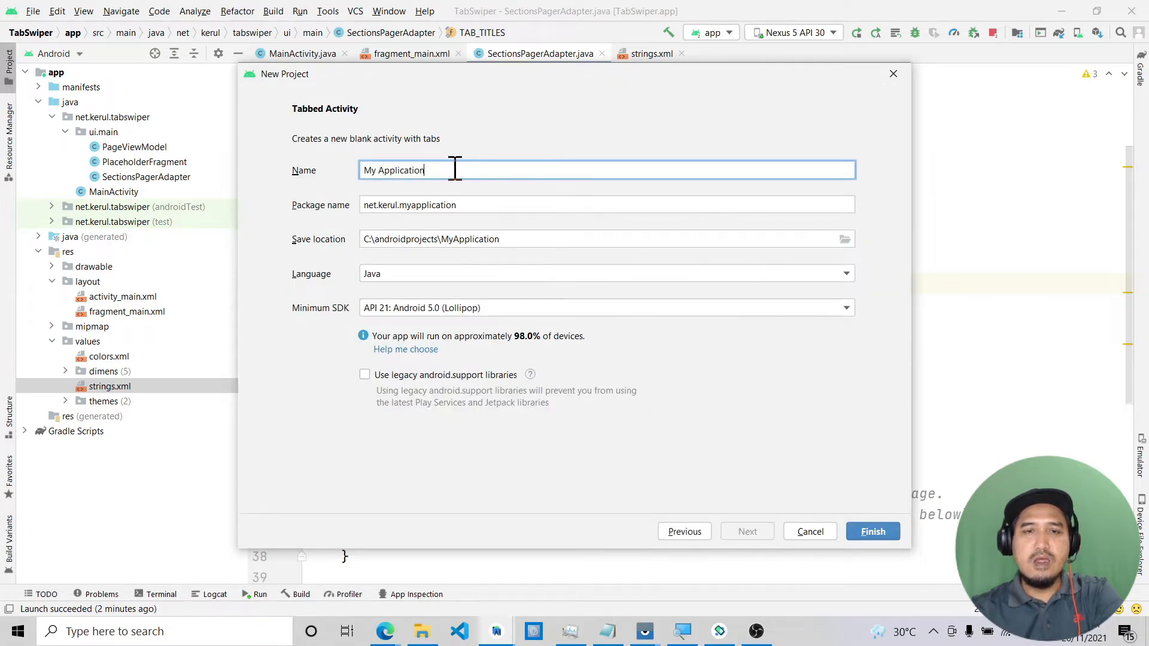
Step: Name the new project mytabswiper, choose Java as its language, and create it
drag(455, 168, 309, 171)
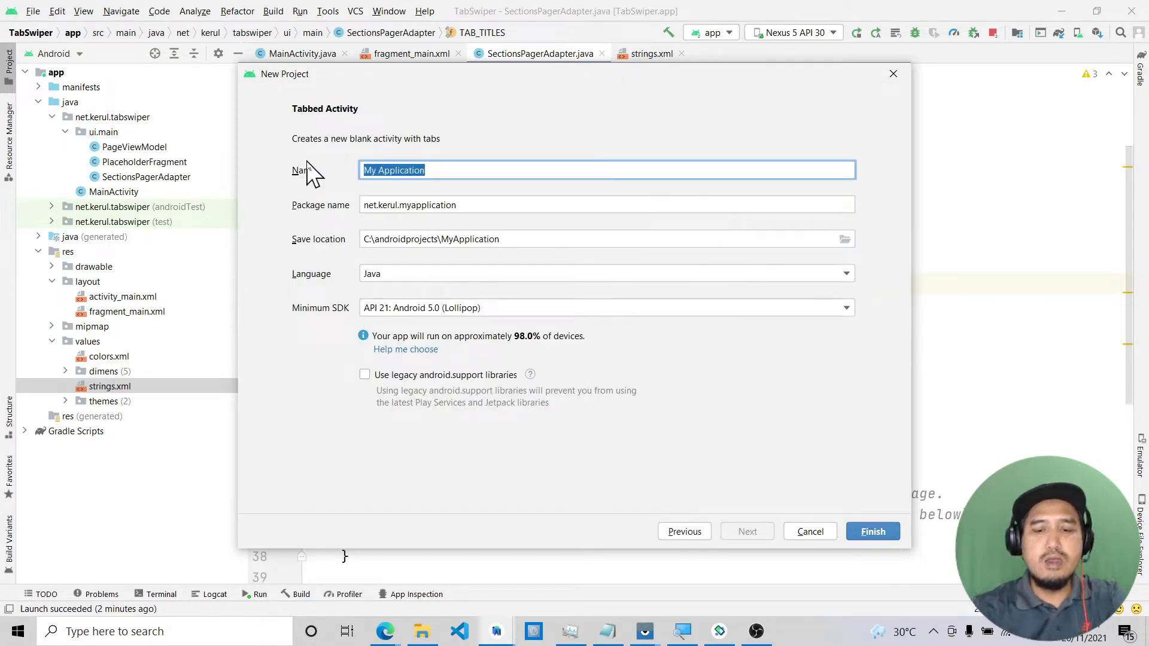
text(mytabsiper)
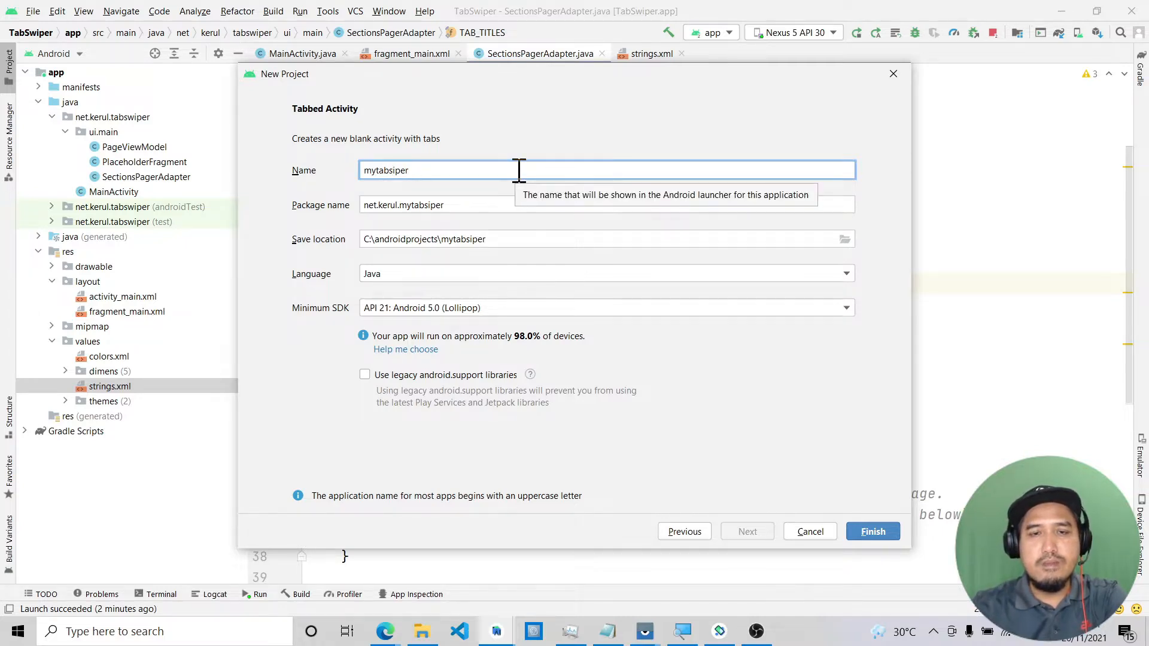
text(w)
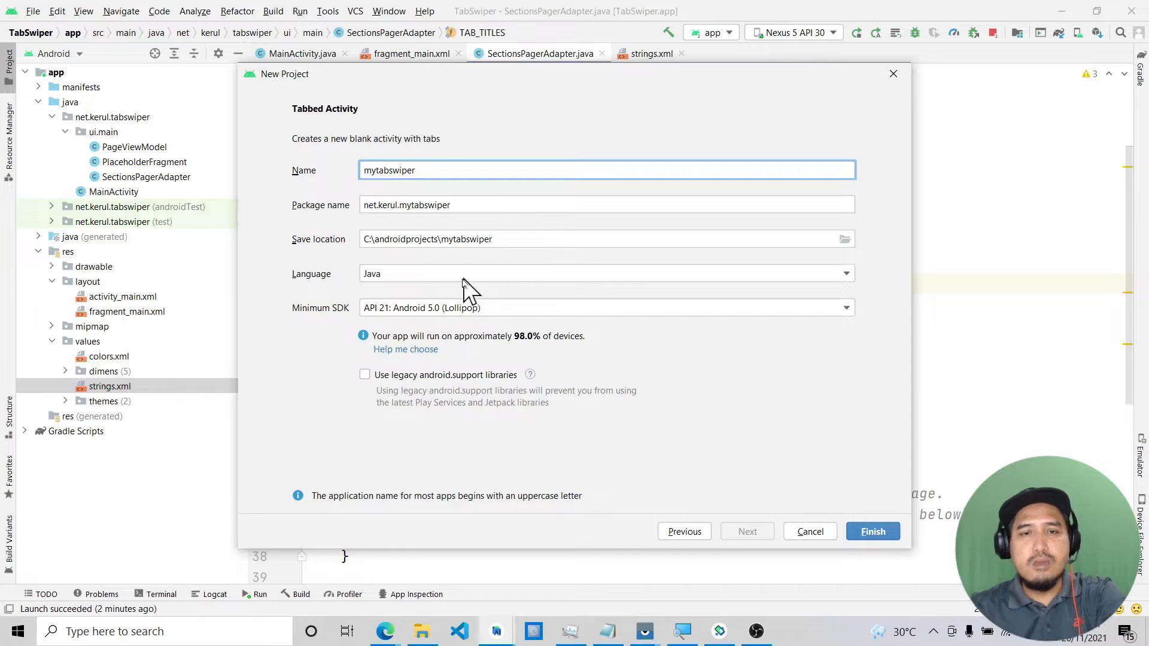
click(423, 277)
click(399, 296)
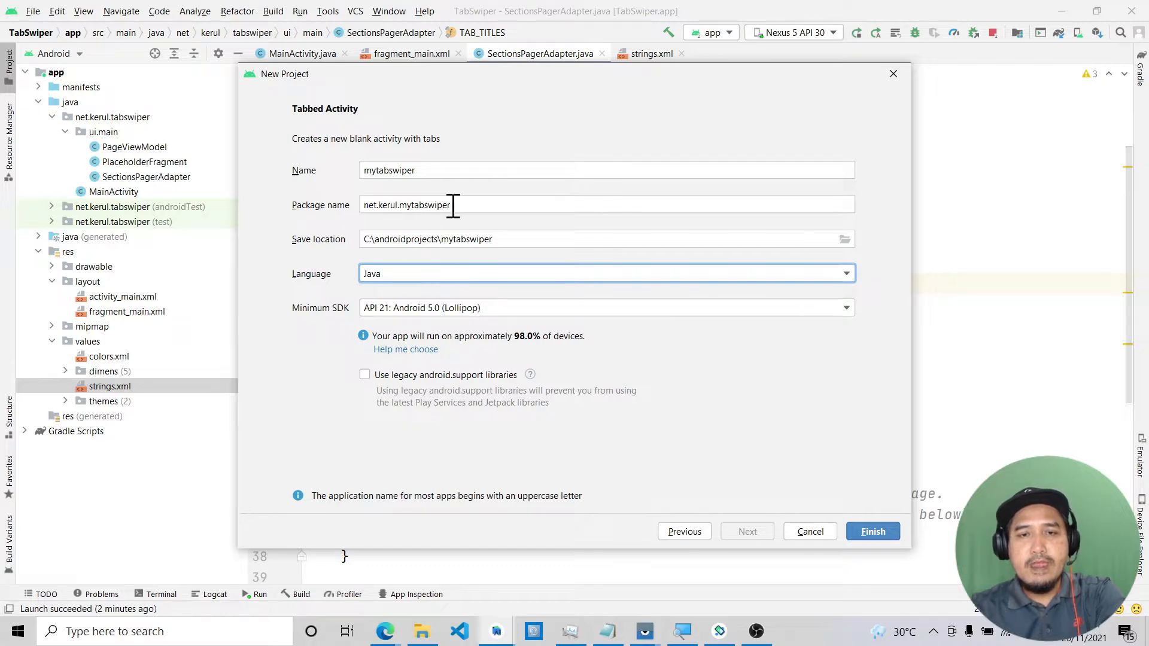
triple_click(532, 238)
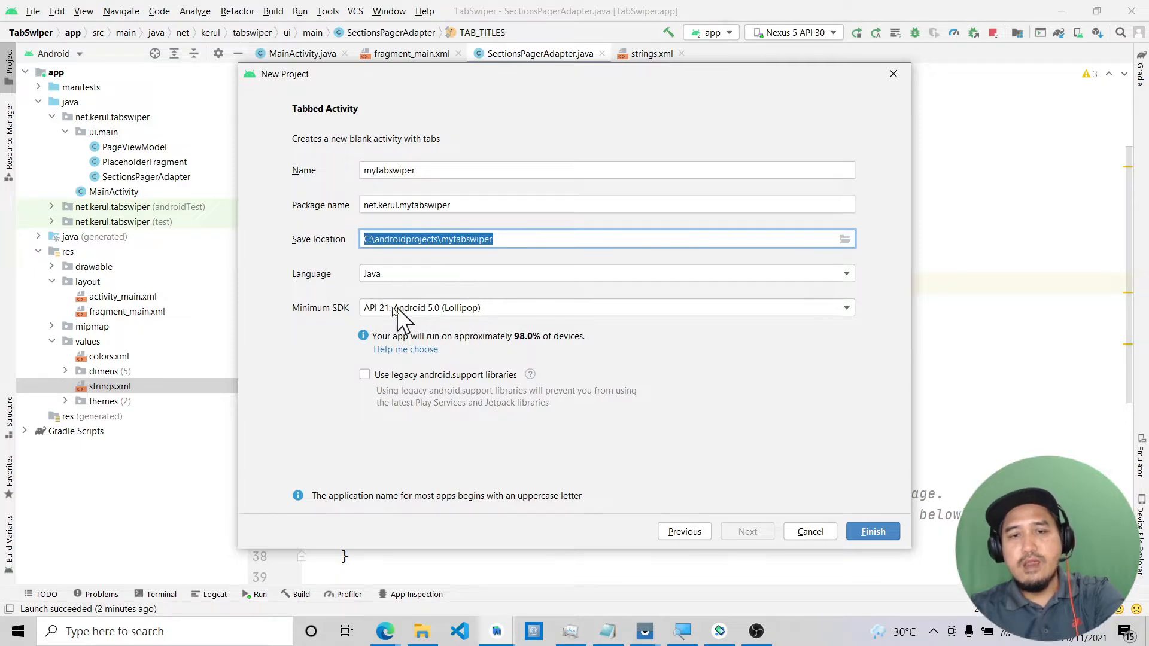
click(874, 532)
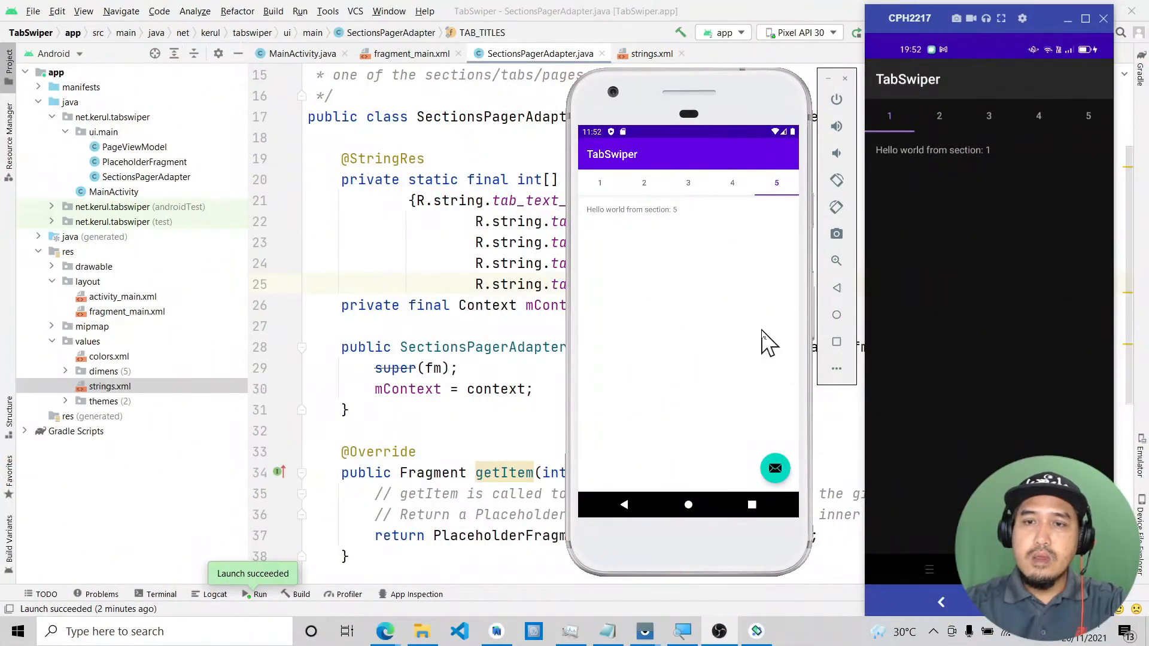
Step: Bring the Pixel emulator and the mirrored phone windows running TabSwiper in front of the code editor
click(711, 10)
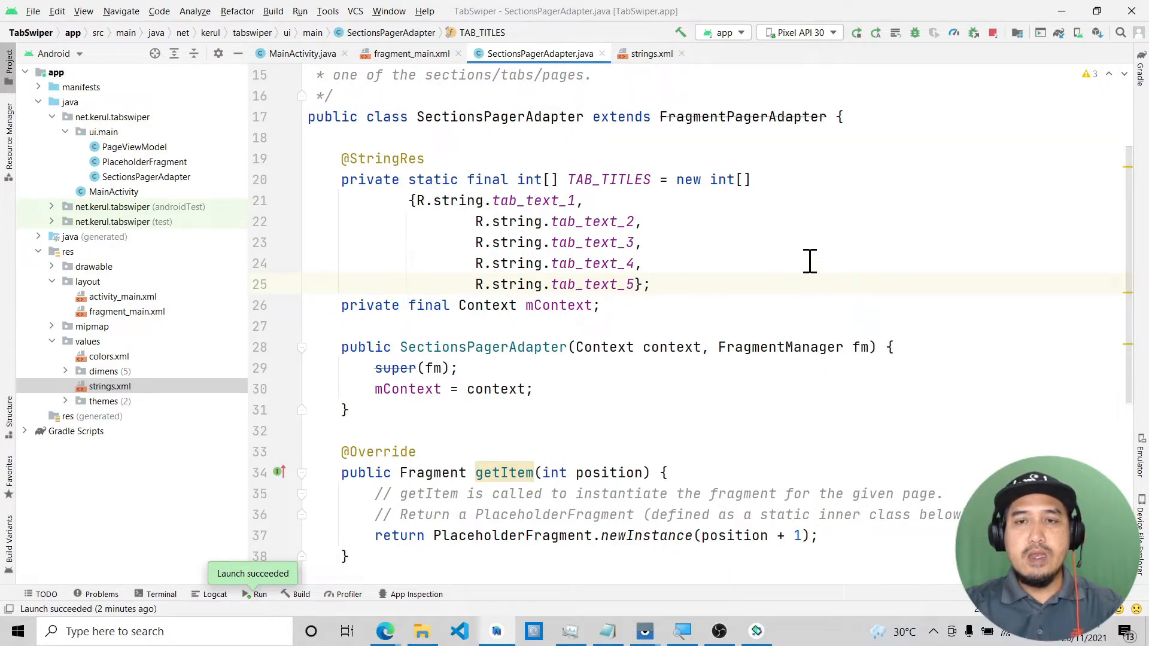
click(759, 631)
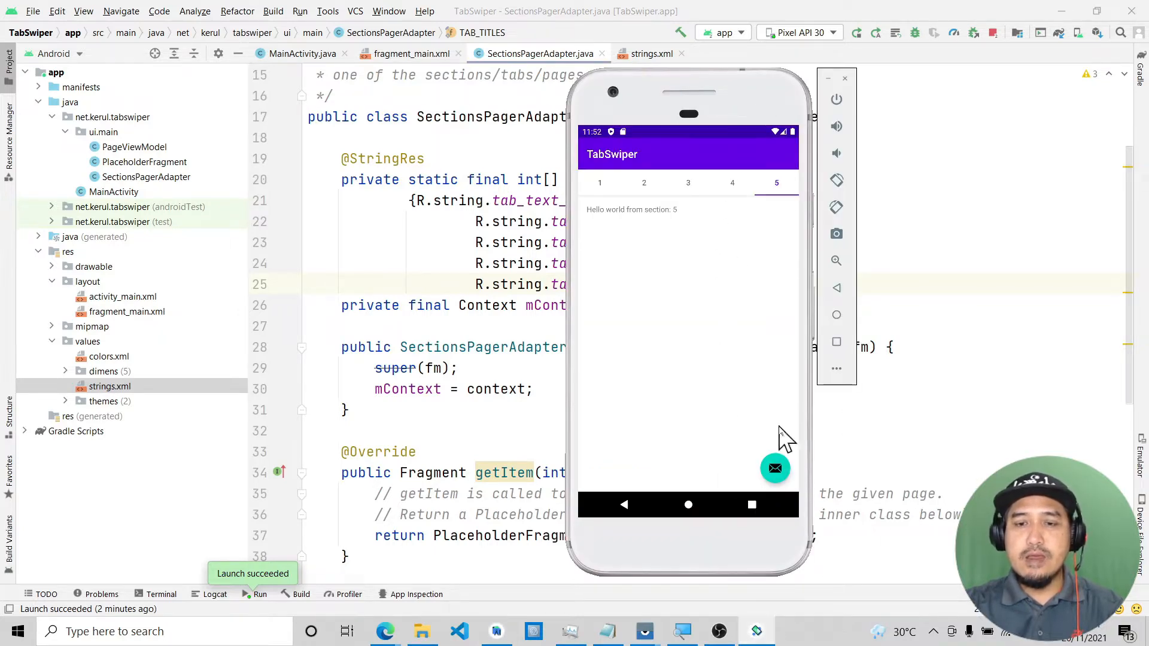
mouse_move(657, 640)
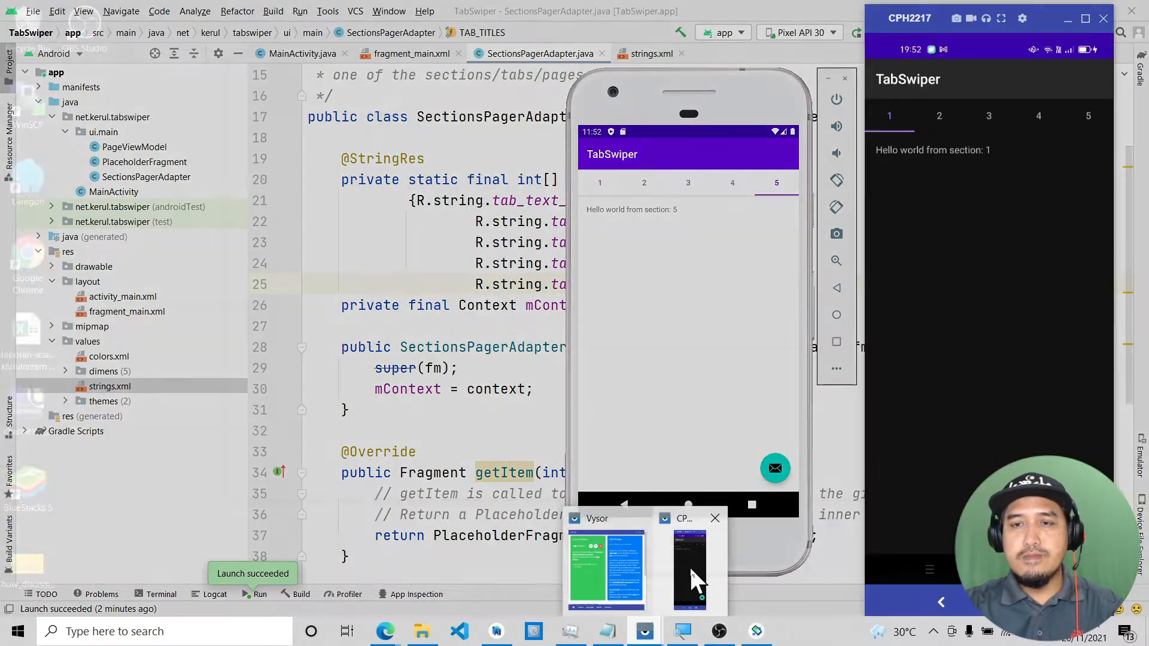
click(688, 565)
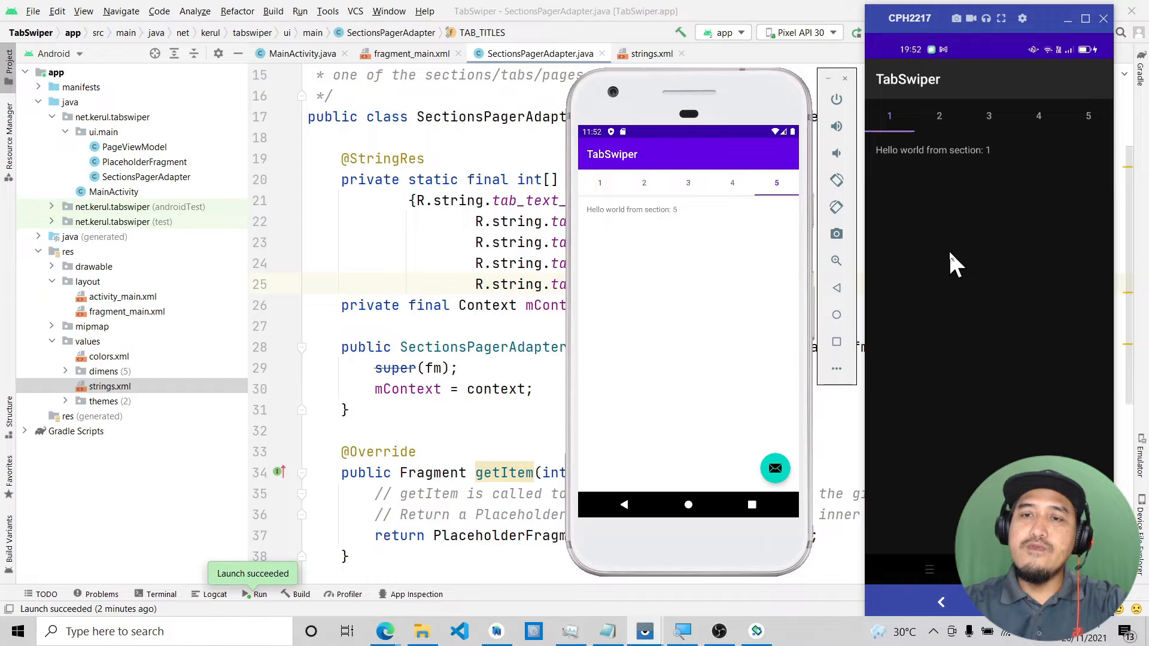
mouse_move(749, 97)
mouse_down()
mouse_move(727, 92)
mouse_move(759, 95)
mouse_up()
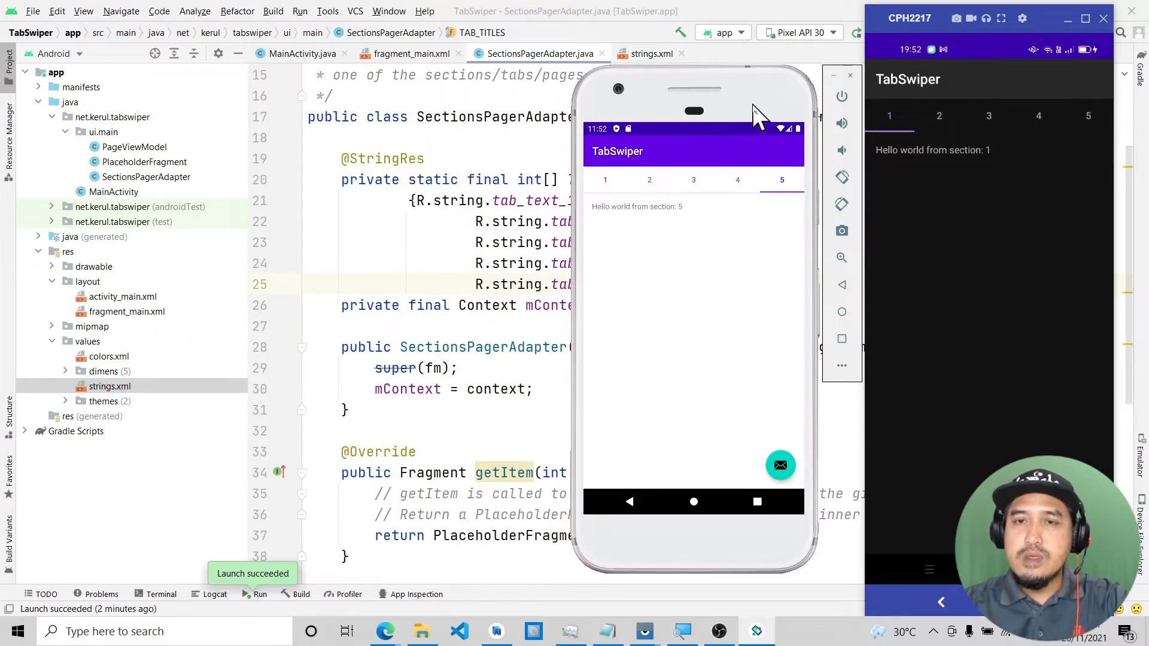
mouse_move(764, 103)
mouse_down()
mouse_move(738, 97)
mouse_move(765, 100)
mouse_up()
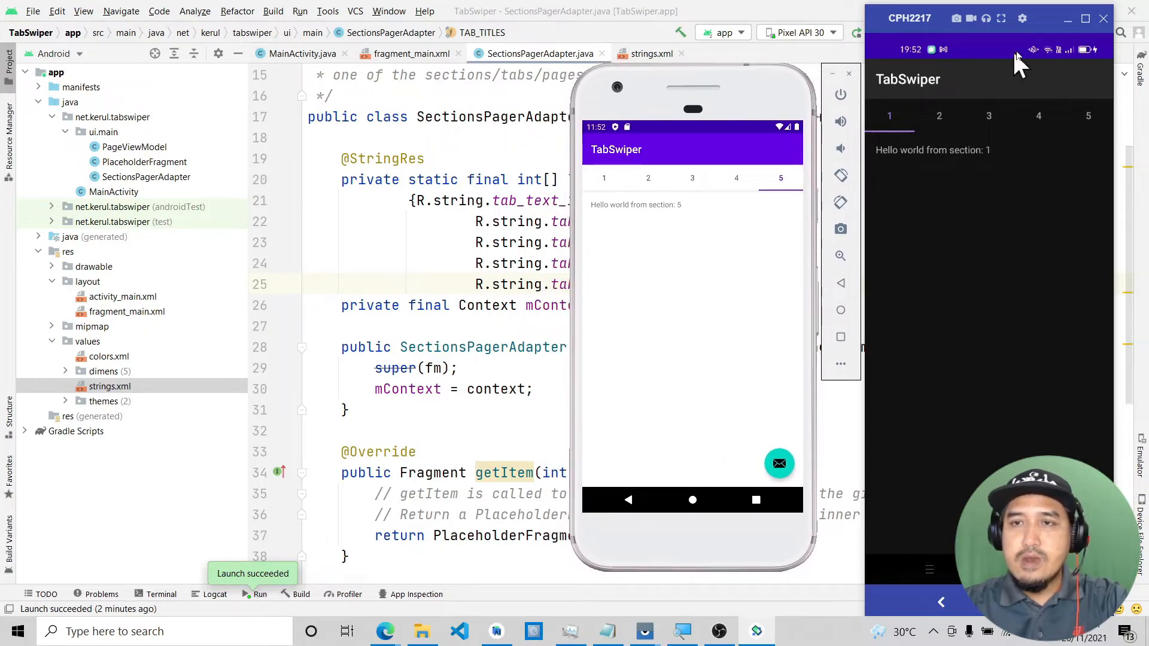
mouse_move(1044, 16)
mouse_down()
mouse_move(992, 17)
mouse_move(1035, 16)
mouse_up()
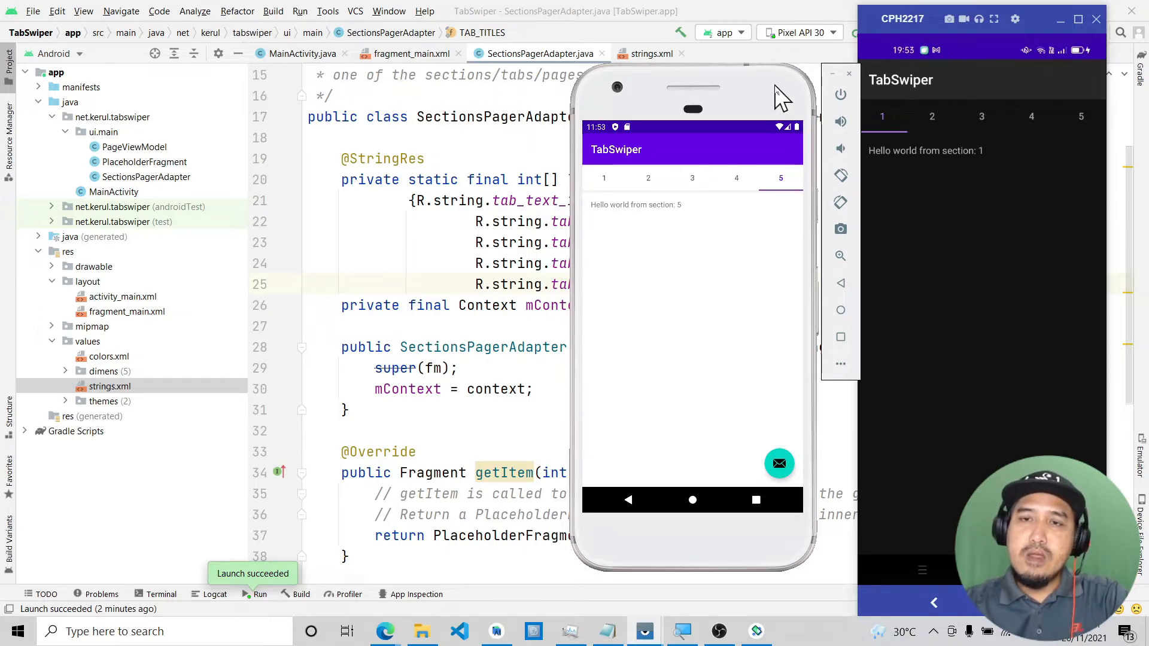
drag(777, 89, 701, 106)
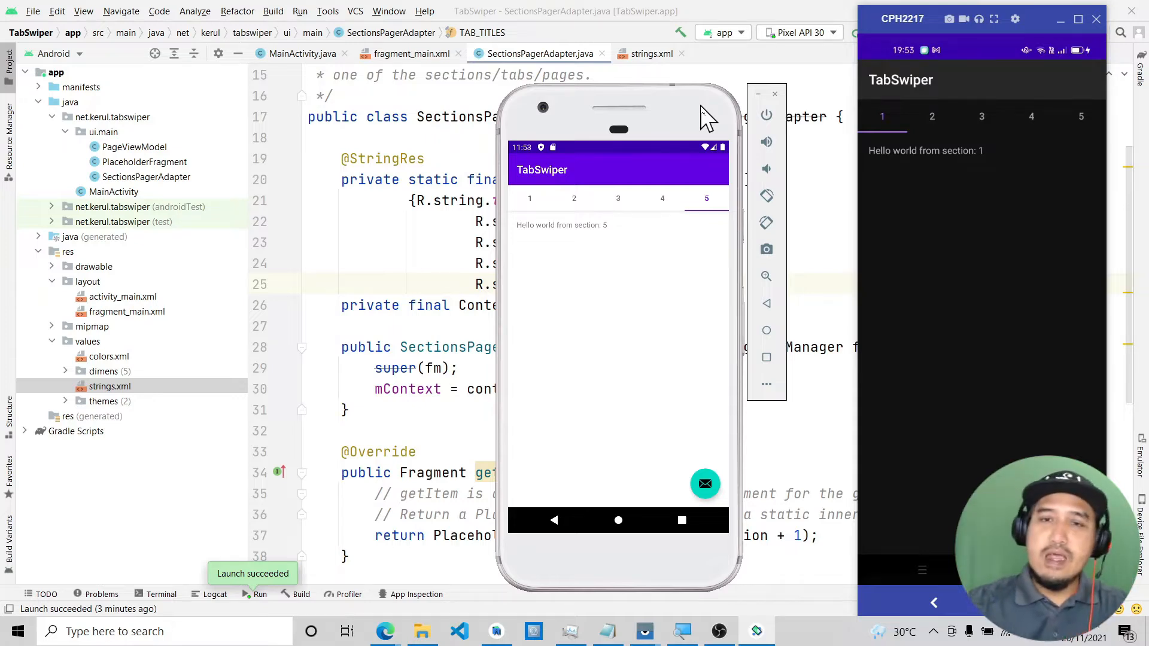
drag(704, 117, 740, 108)
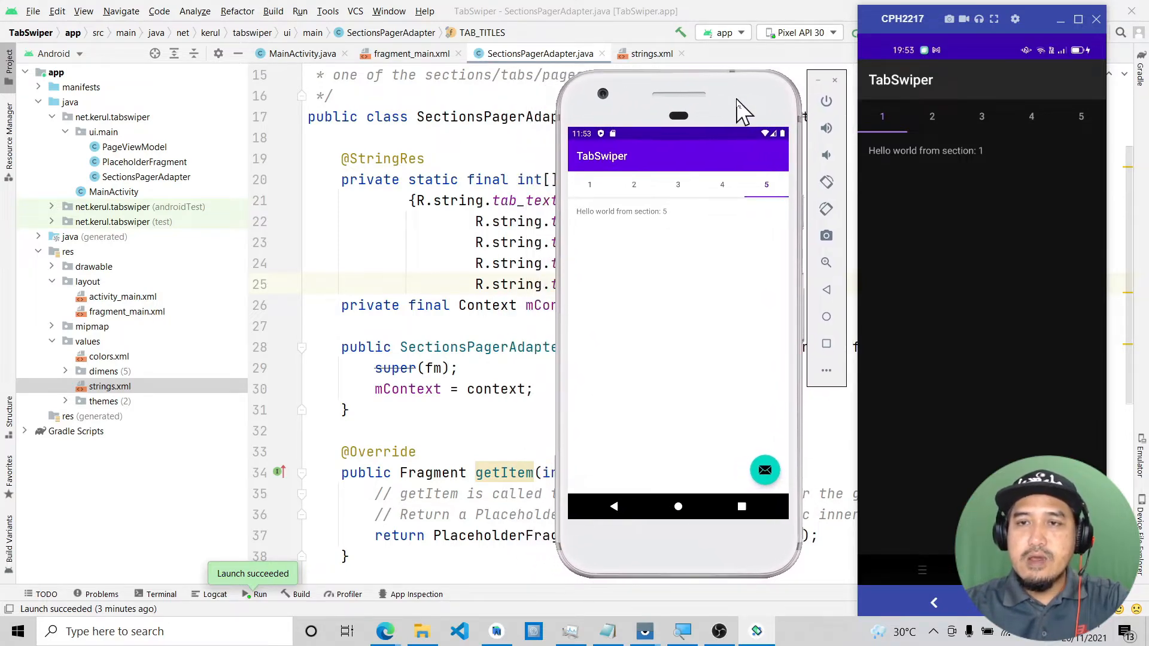
mouse_move(1039, 19)
mouse_down()
mouse_move(971, 52)
mouse_move(936, 49)
mouse_move(960, 60)
mouse_move(931, 59)
mouse_move(1027, 36)
mouse_move(981, 33)
mouse_move(1020, 26)
mouse_up()
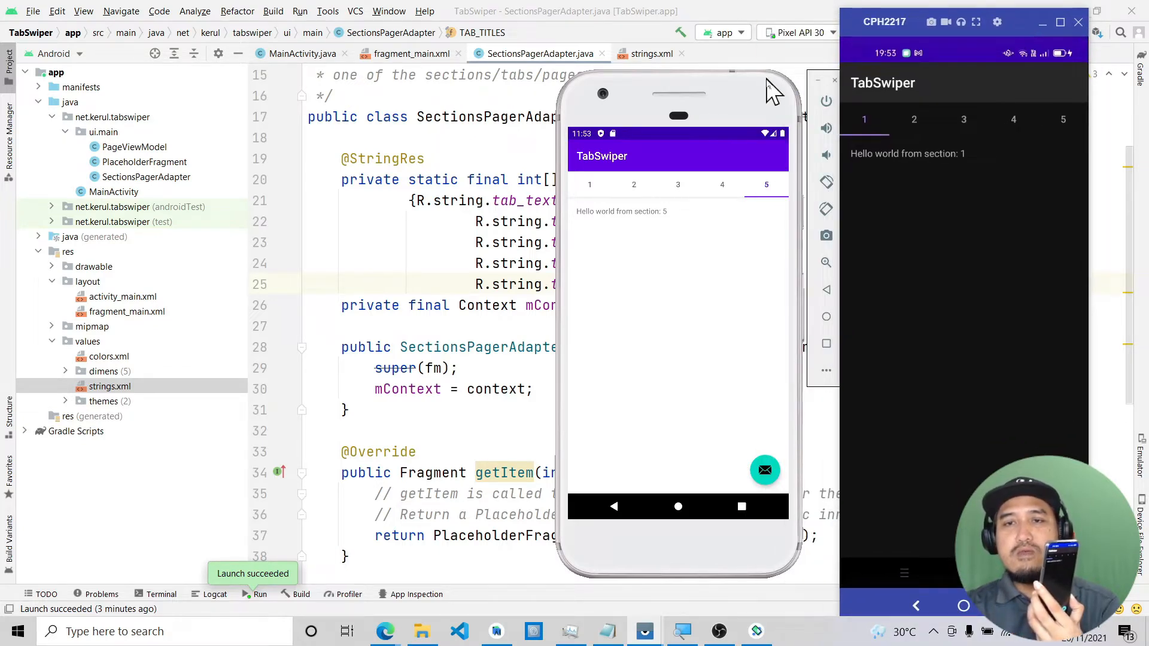
drag(772, 92, 748, 83)
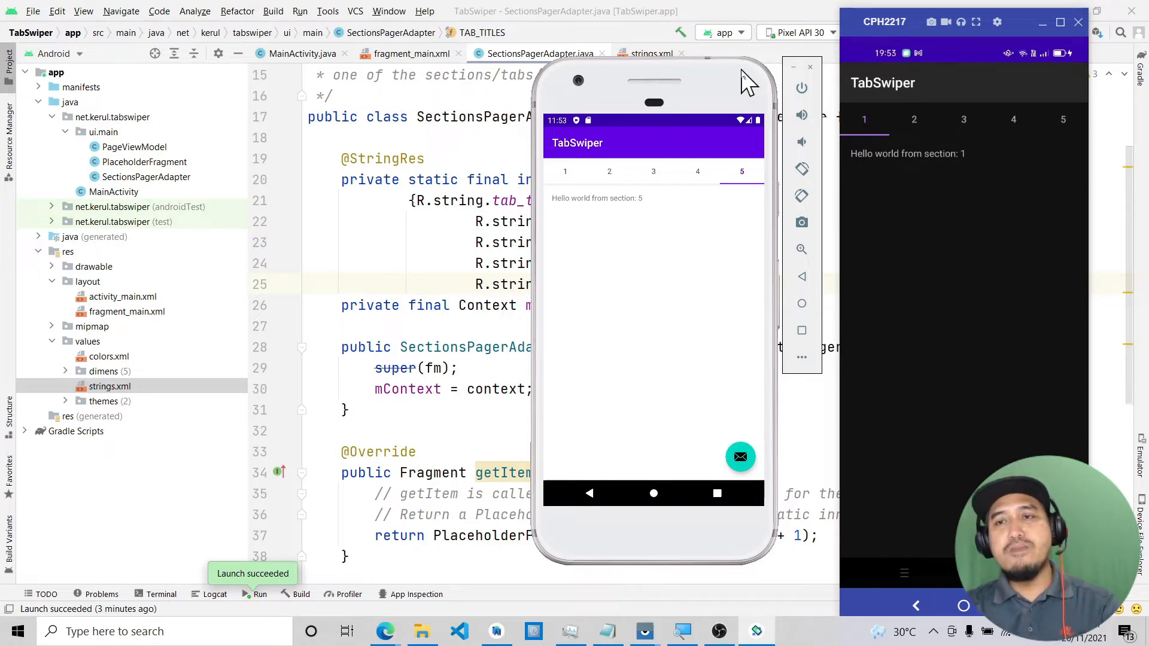
Step: Bring the running Pixel emulator to the front and close it
click(796, 6)
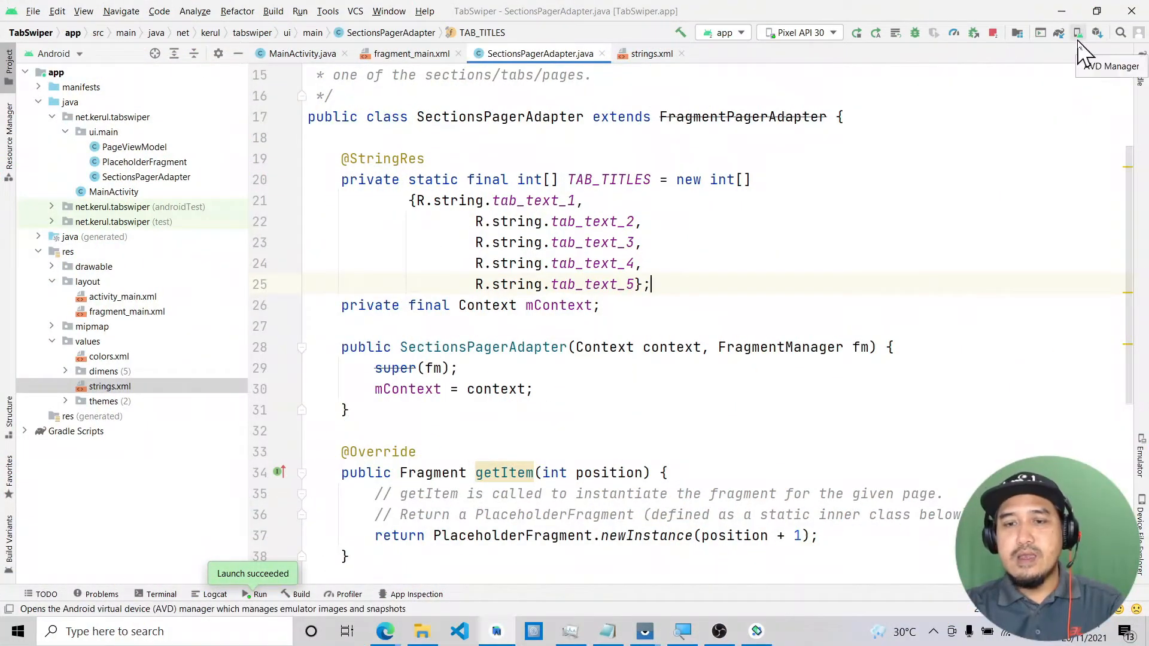
click(756, 631)
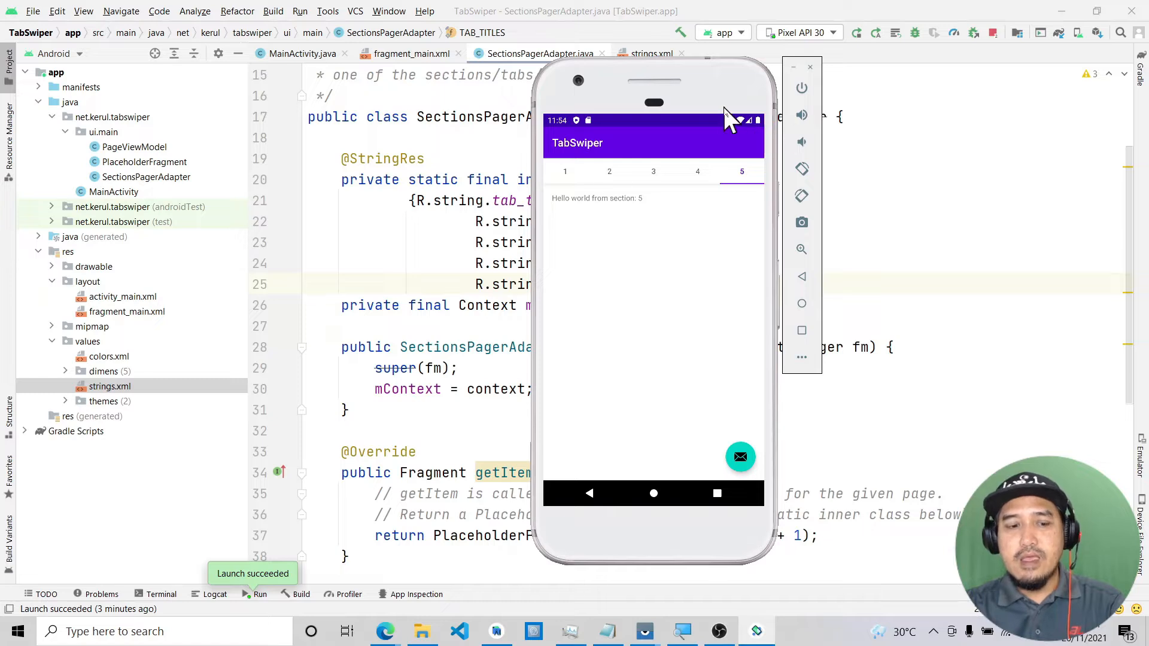
click(811, 67)
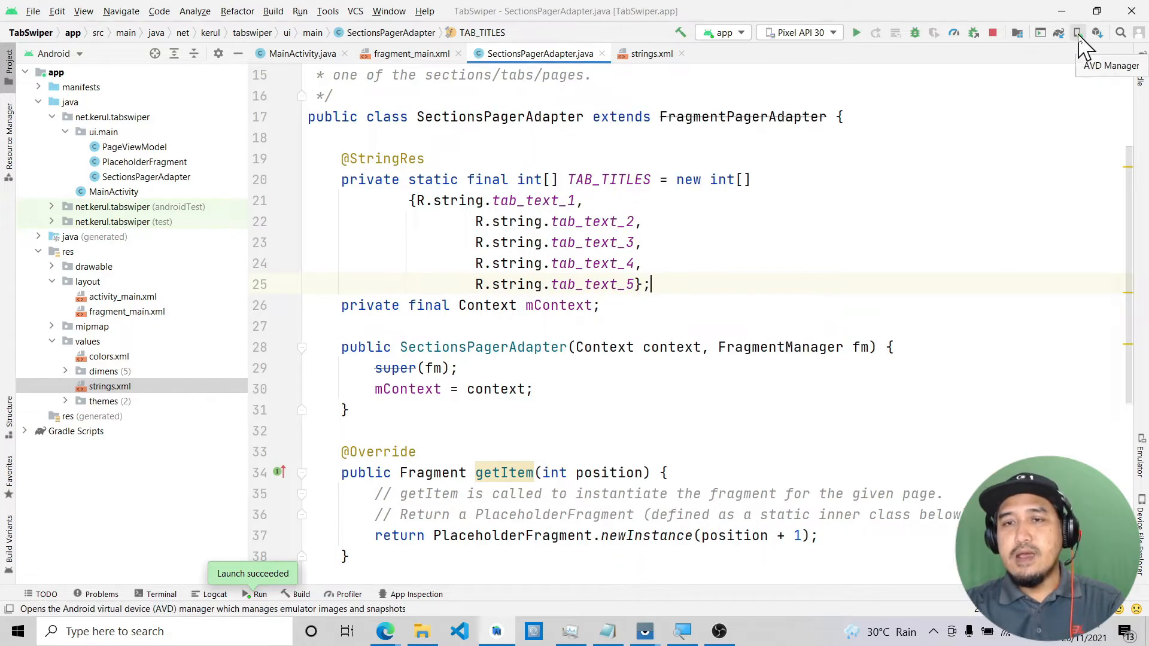
key(ctrl)
key(ctrl)
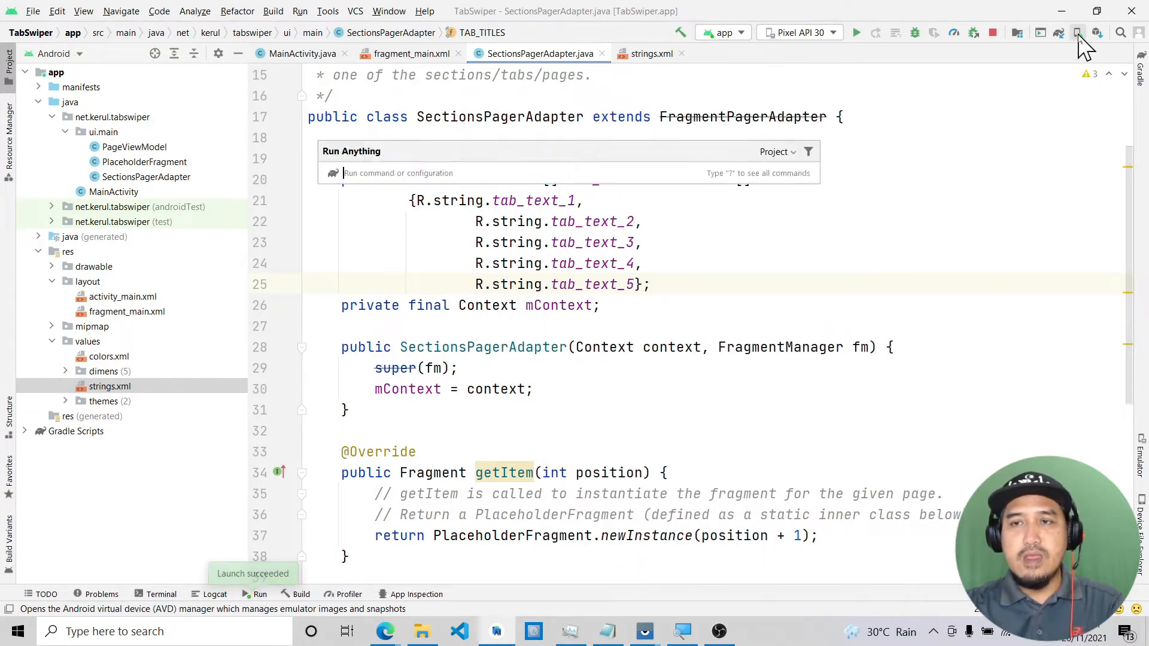
key(Escape)
key(ctrl)
key(ctrl)
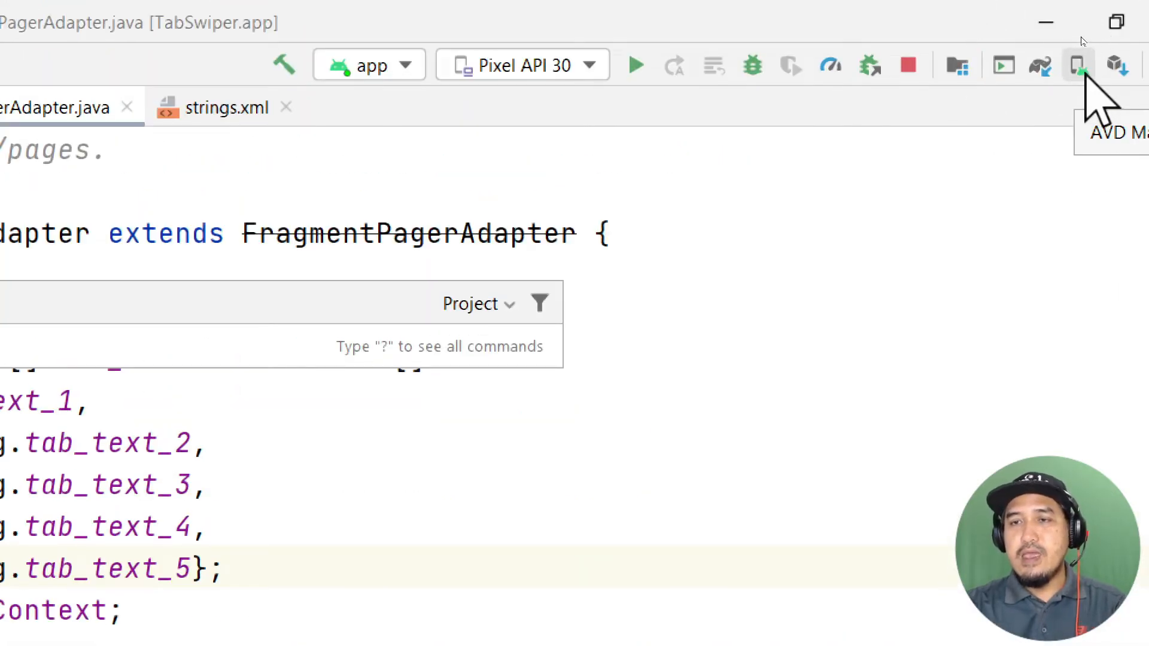
Step: Delete the Pixel API 30 virtual device in the AVD Manager
click(1081, 67)
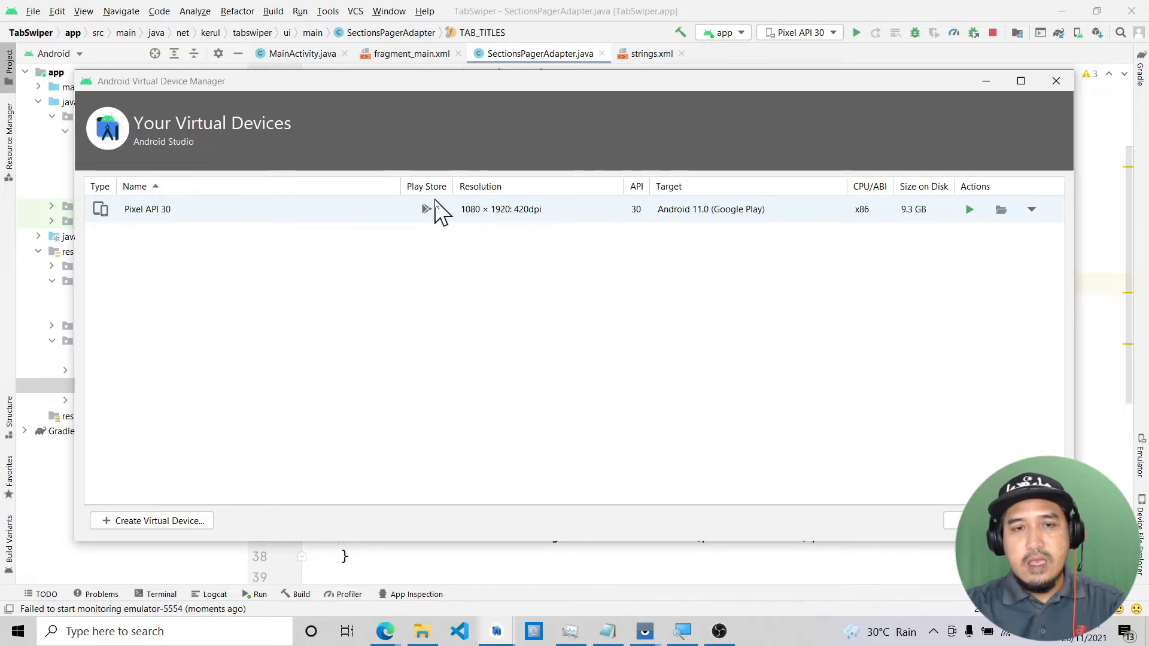
click(270, 212)
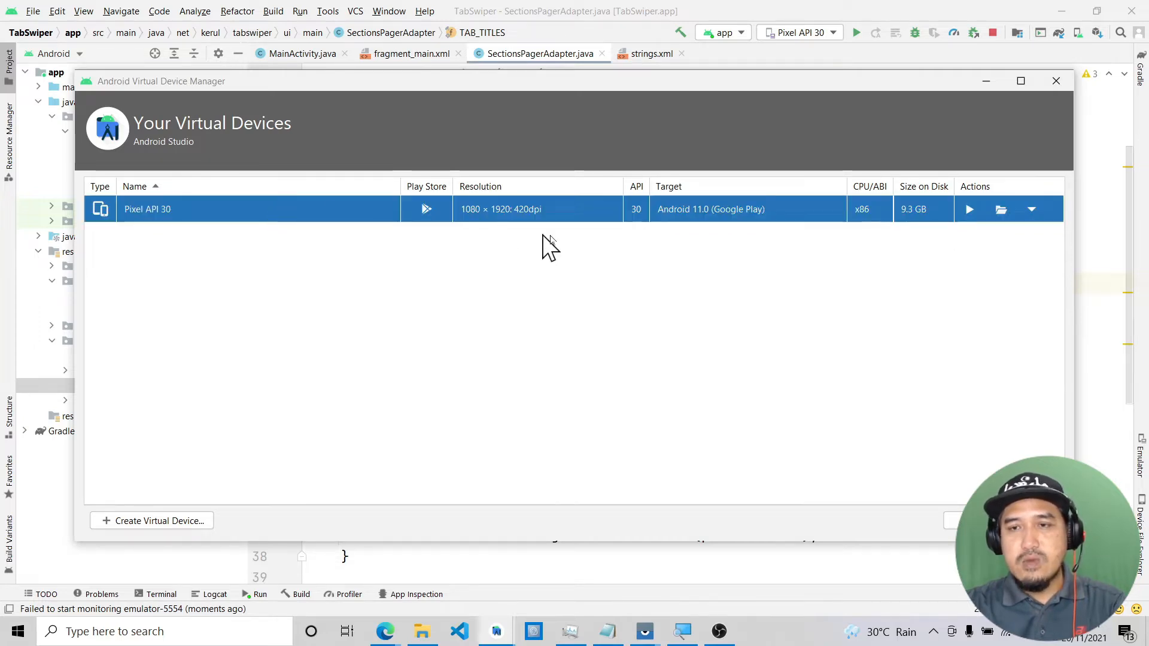
right_click(330, 210)
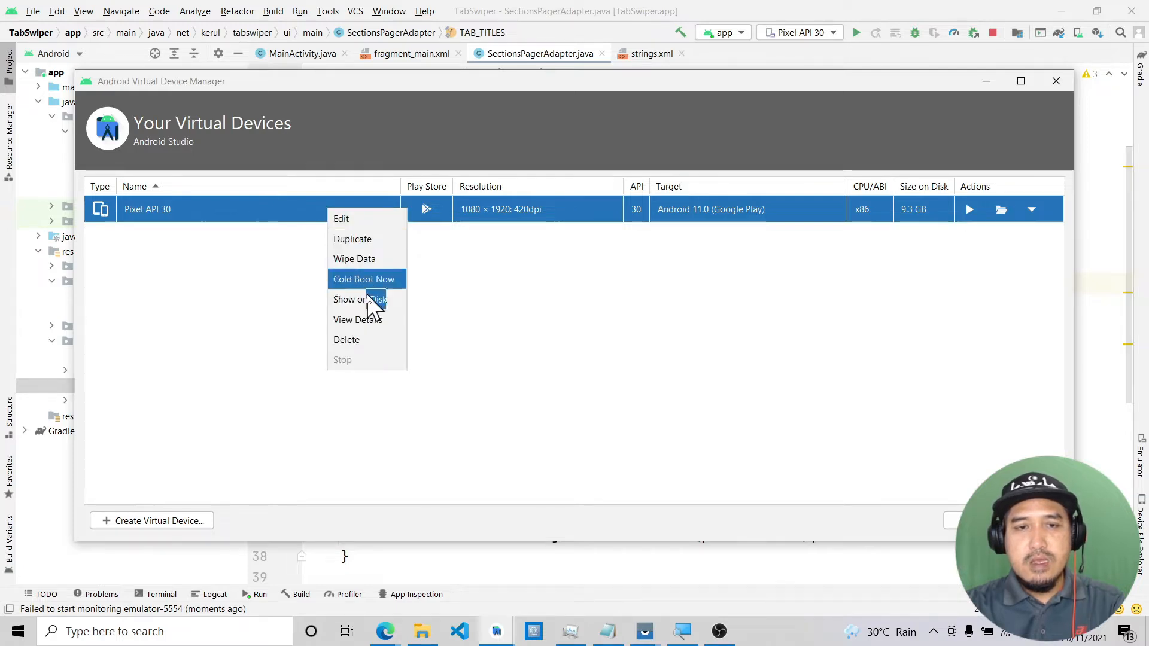
click(366, 341)
click(543, 332)
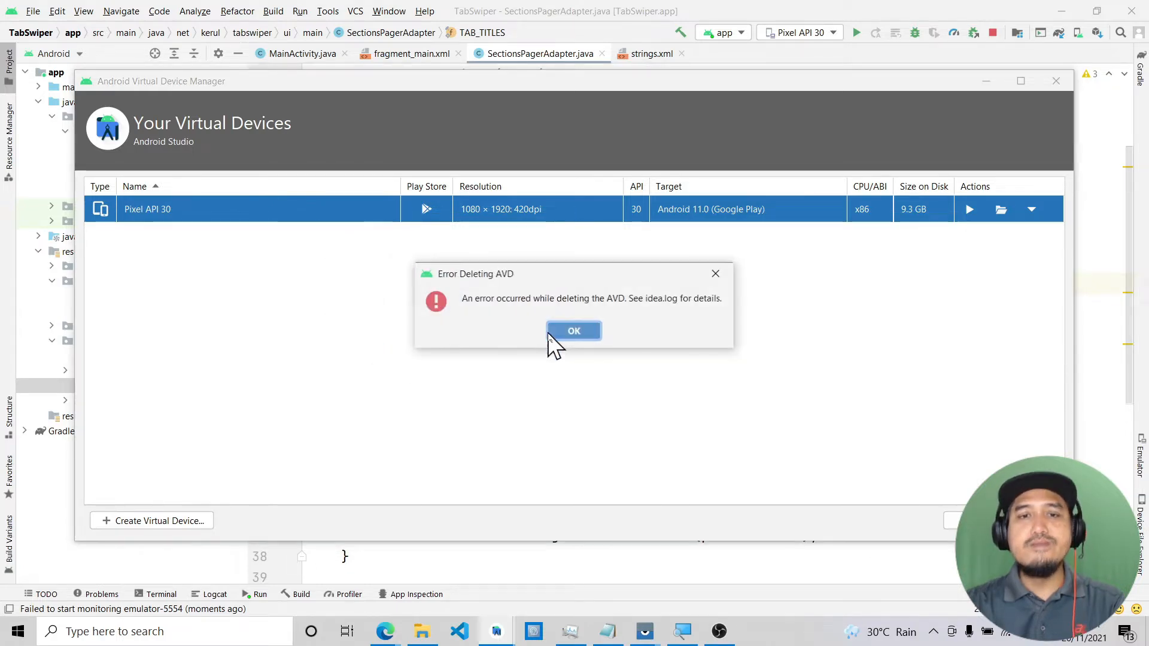
click(572, 332)
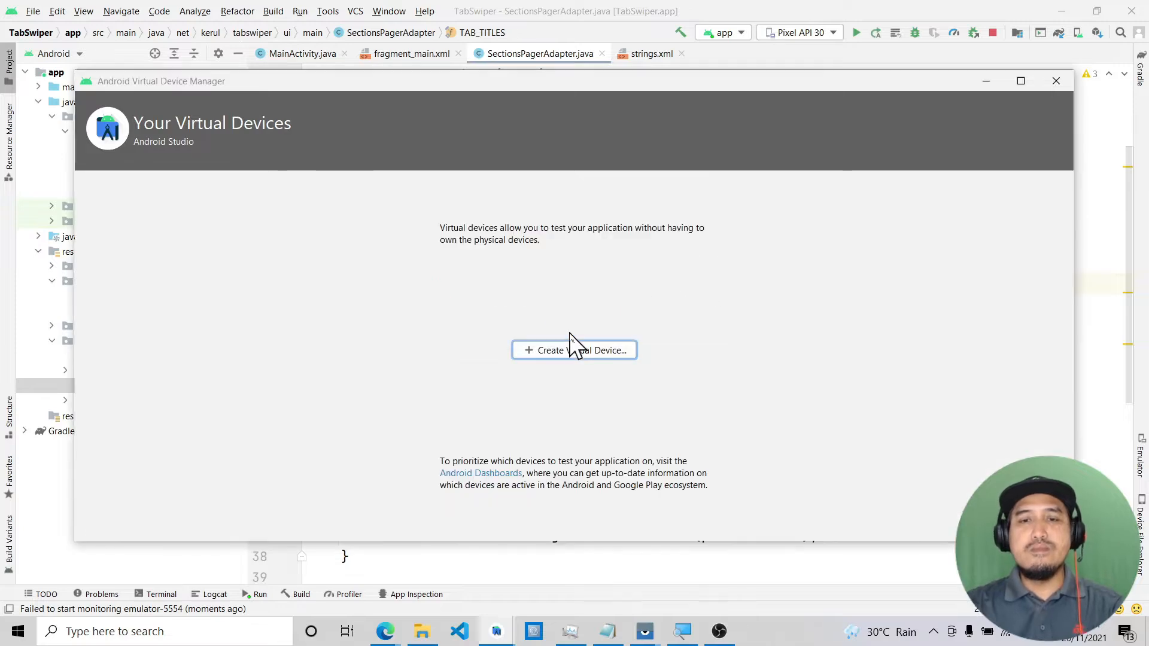
Step: Close and reopen the AVD Manager, then start creating a new virtual device
mouse_move(749, 95)
mouse_down()
mouse_move(752, 159)
mouse_move(756, 79)
mouse_up()
click(1064, 76)
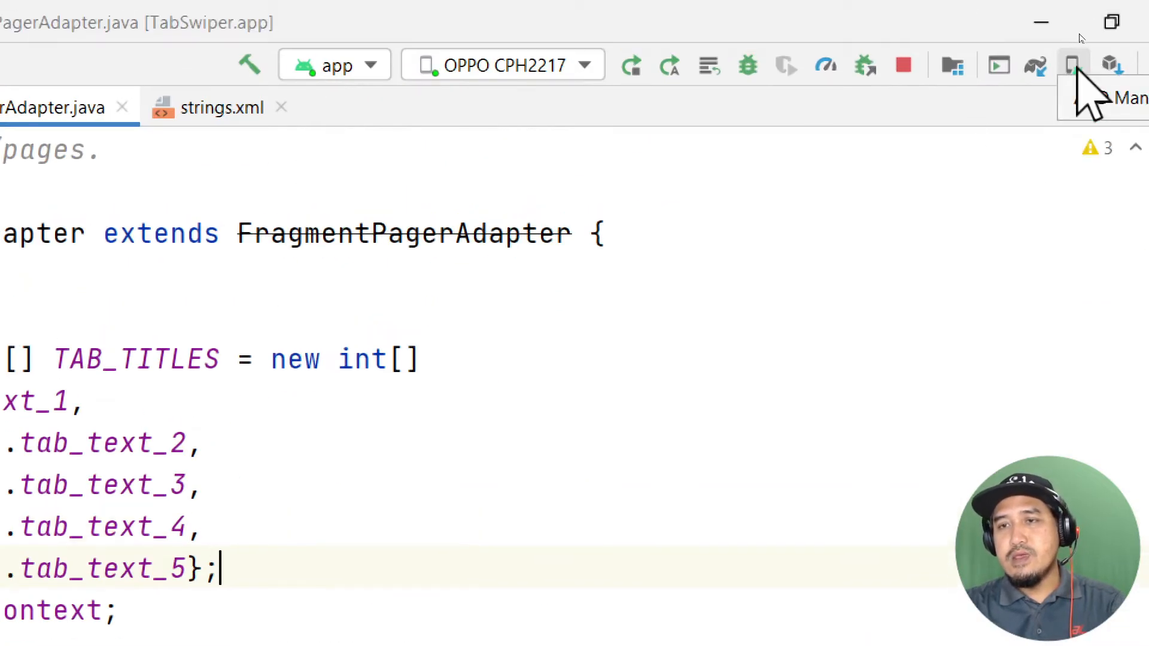
click(1075, 31)
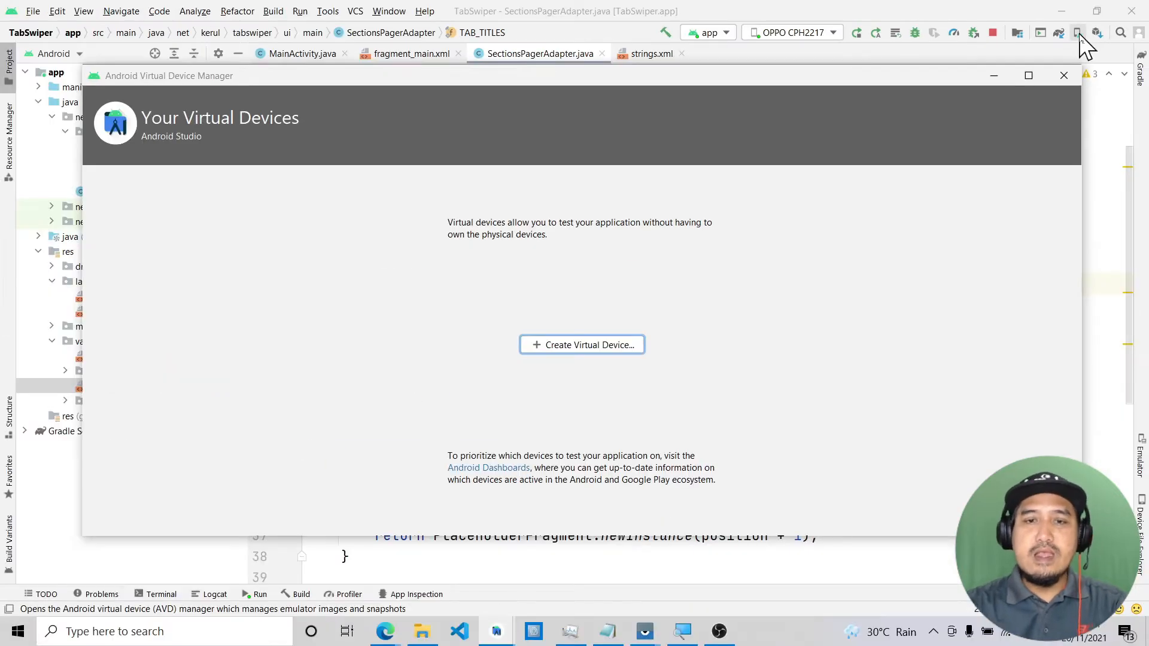
key(ctrl)
key(ctrl)
click(566, 346)
key(ctrl)
key(ctrl)
click(567, 346)
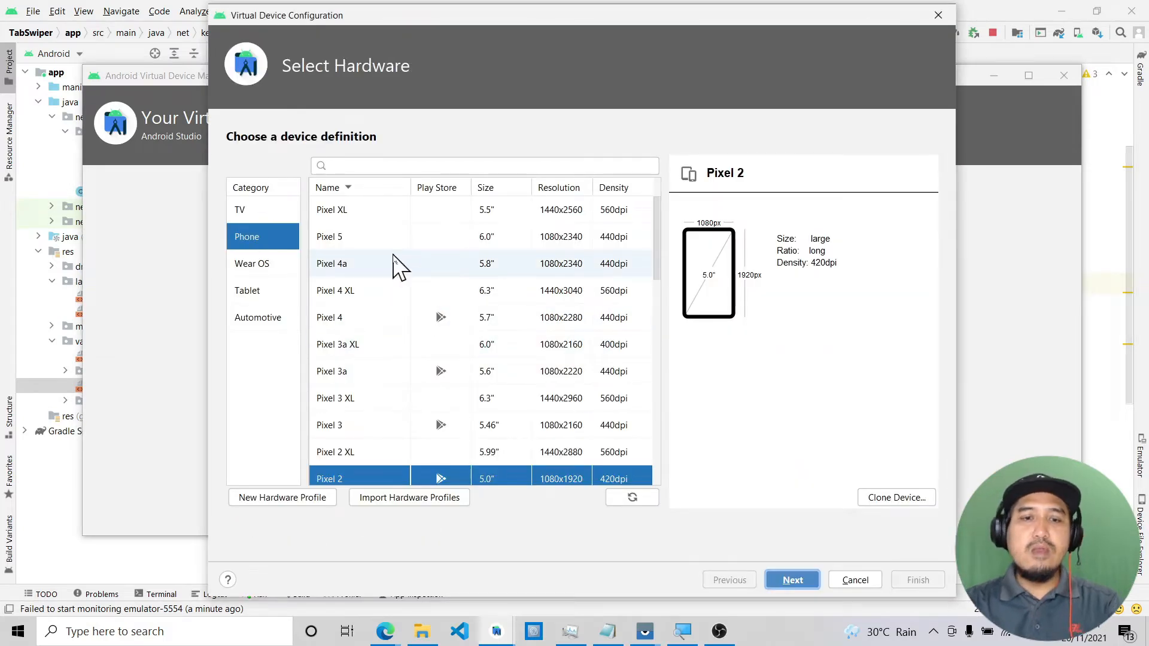
Step: Compare the Pixel XL, Nexus S and Nexus One phone definitions, including their size, resolution and Play Store support
click(360, 211)
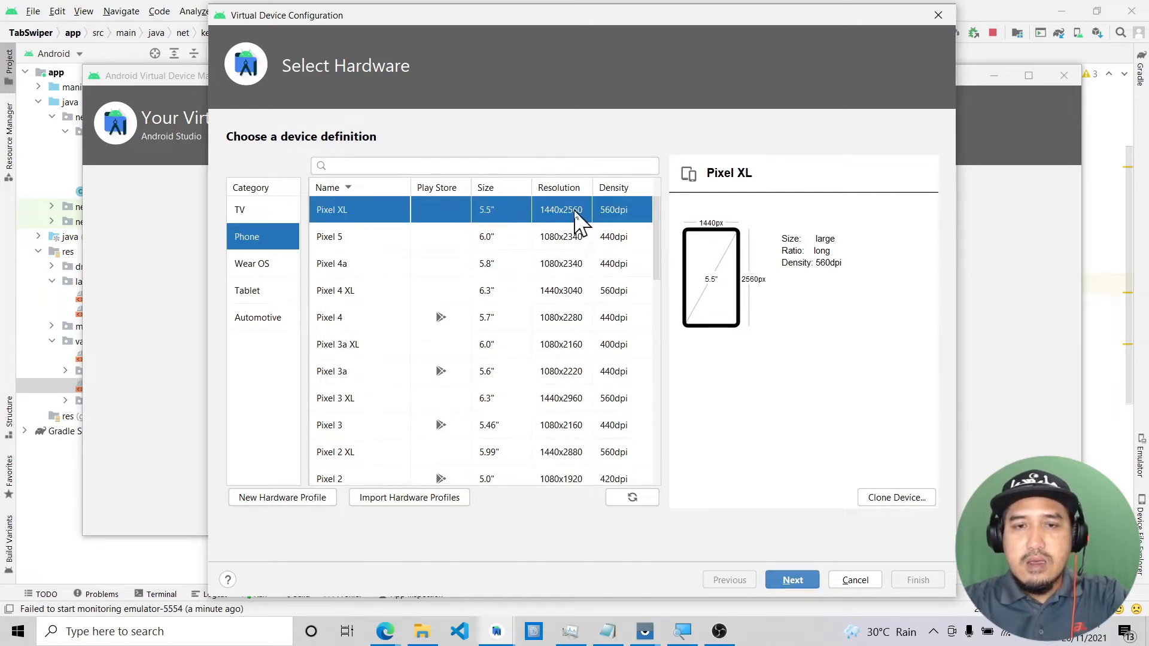
scroll(551, 365, down, 3)
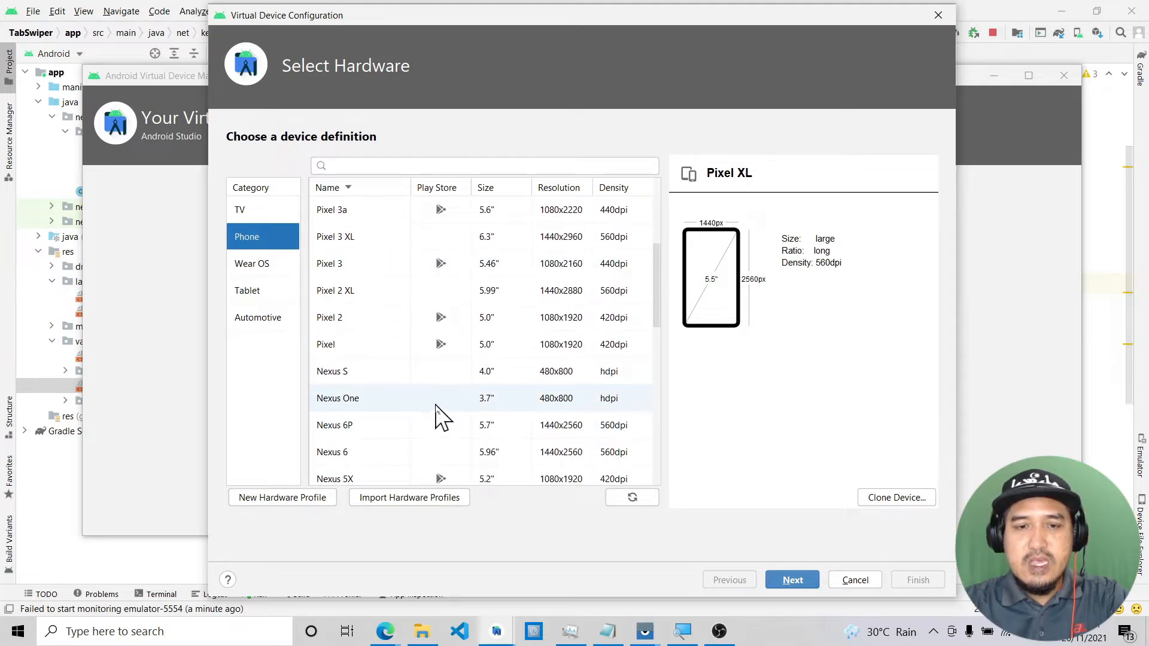
click(349, 380)
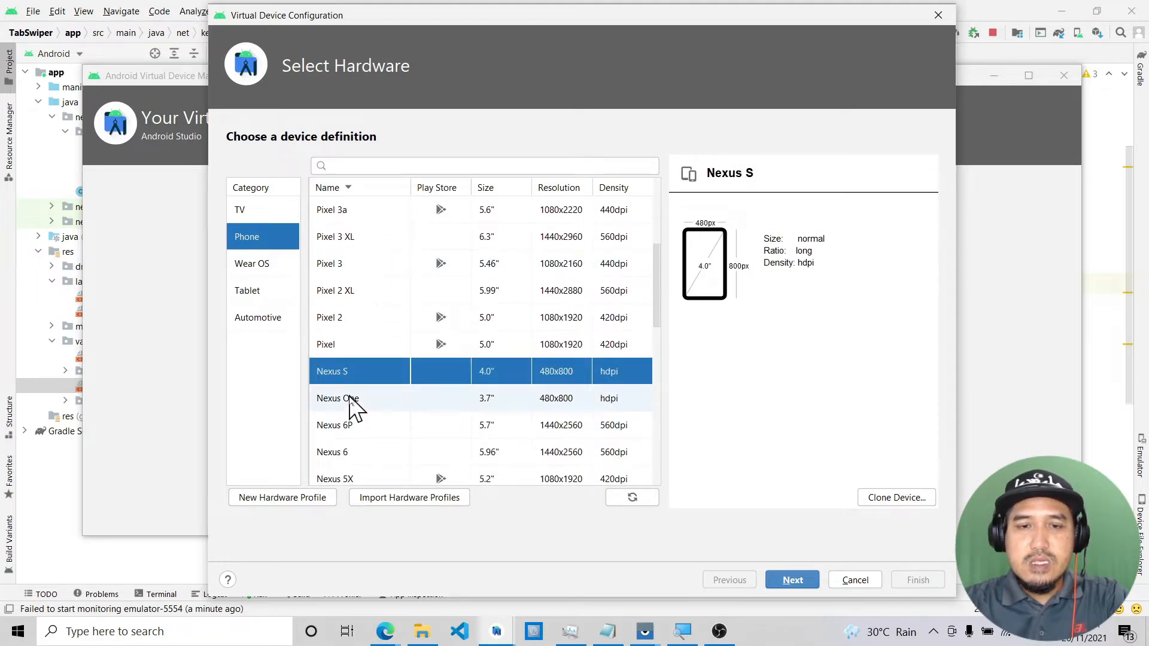
click(351, 407)
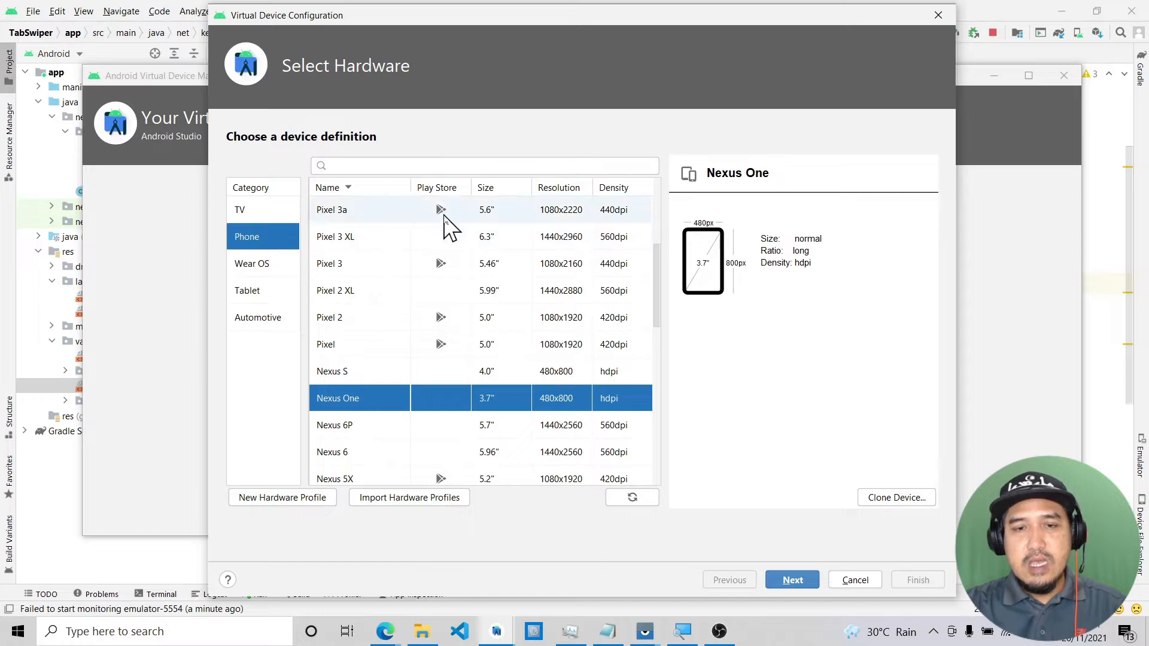
key(ctrl)
key(ctrl)
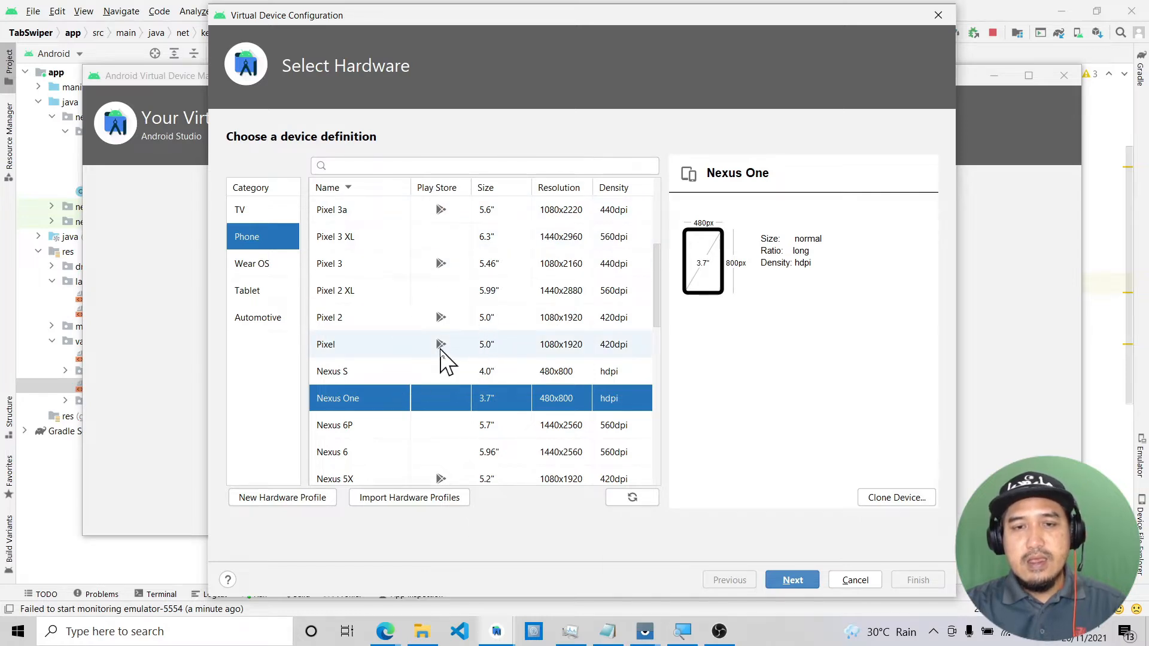
key(ctrl)
key(ctrl)
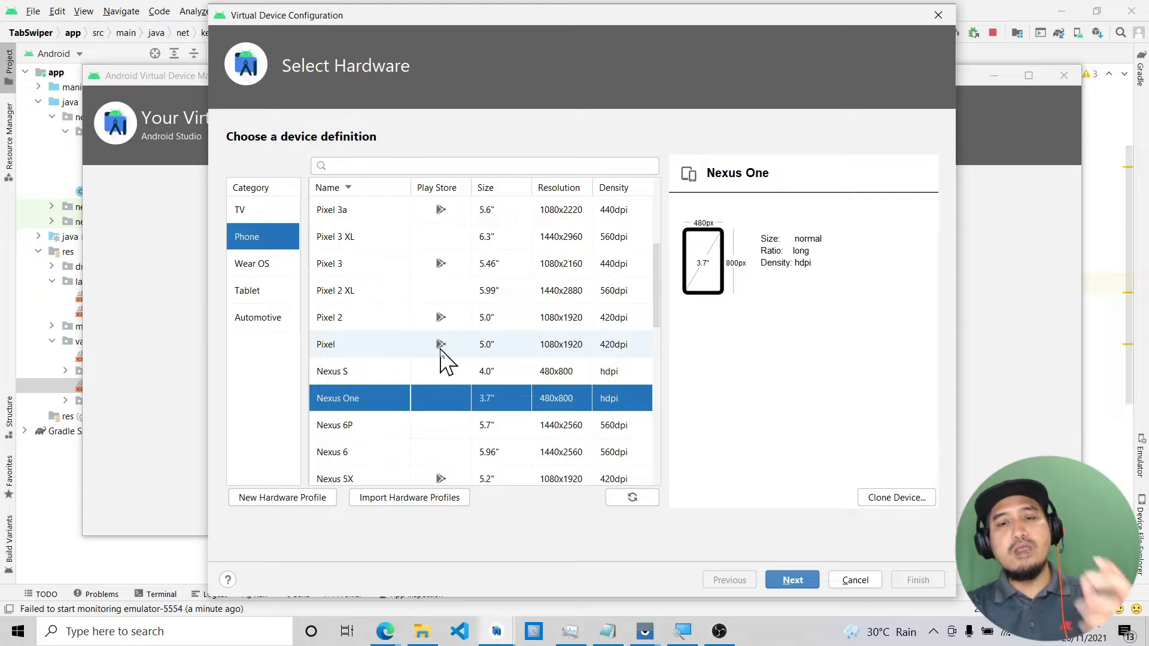
Step: Choose the 5.0-inch Pixel phone with Play Store support as the hardware and continue to the system image selection
click(378, 348)
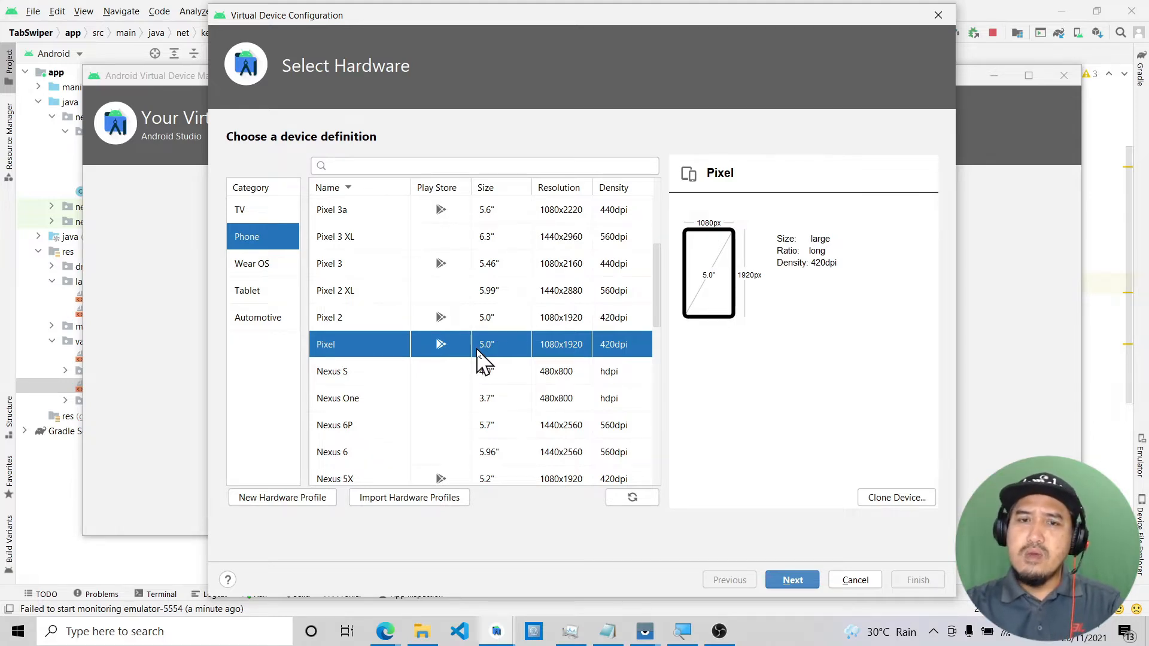
click(443, 350)
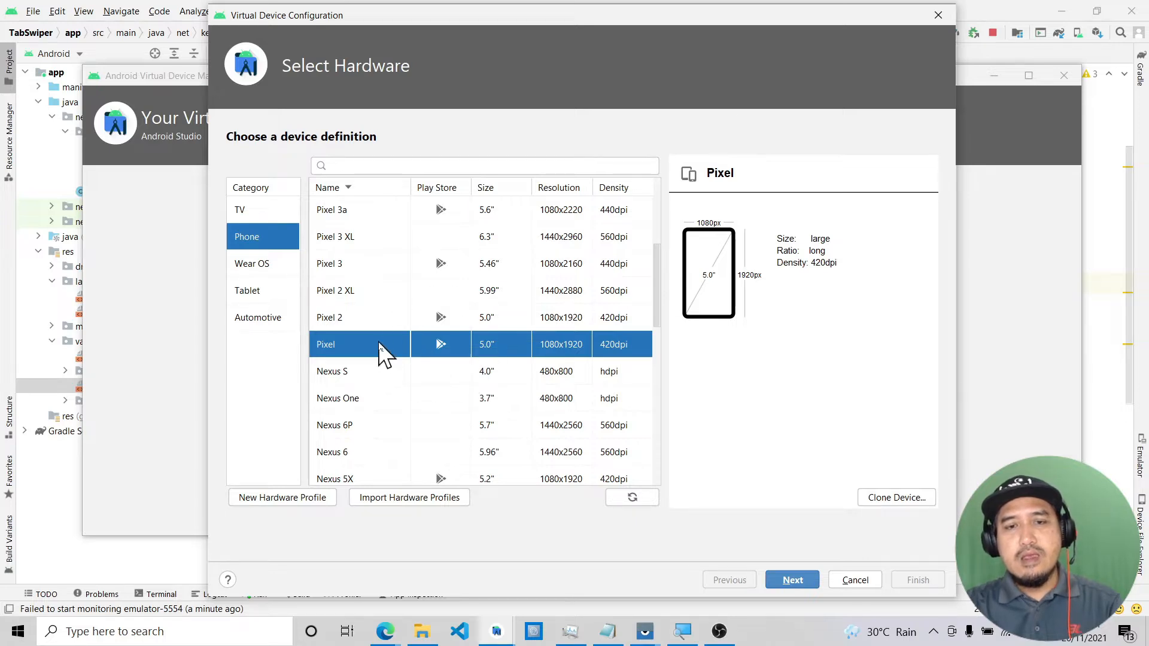
click(360, 376)
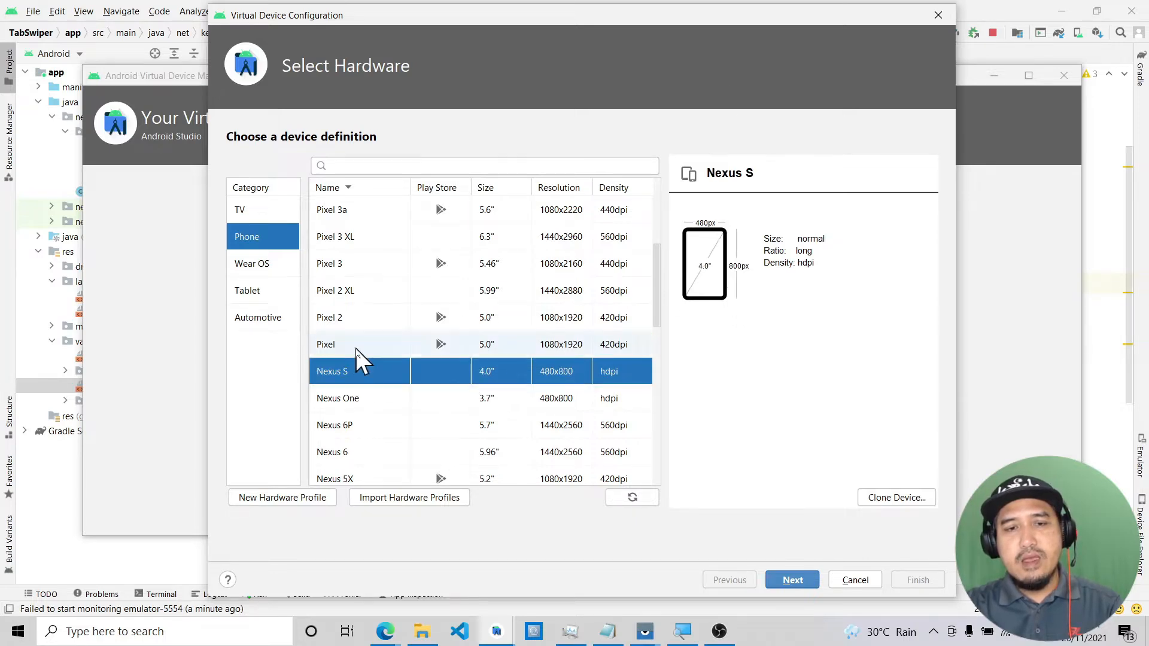
click(357, 347)
click(356, 346)
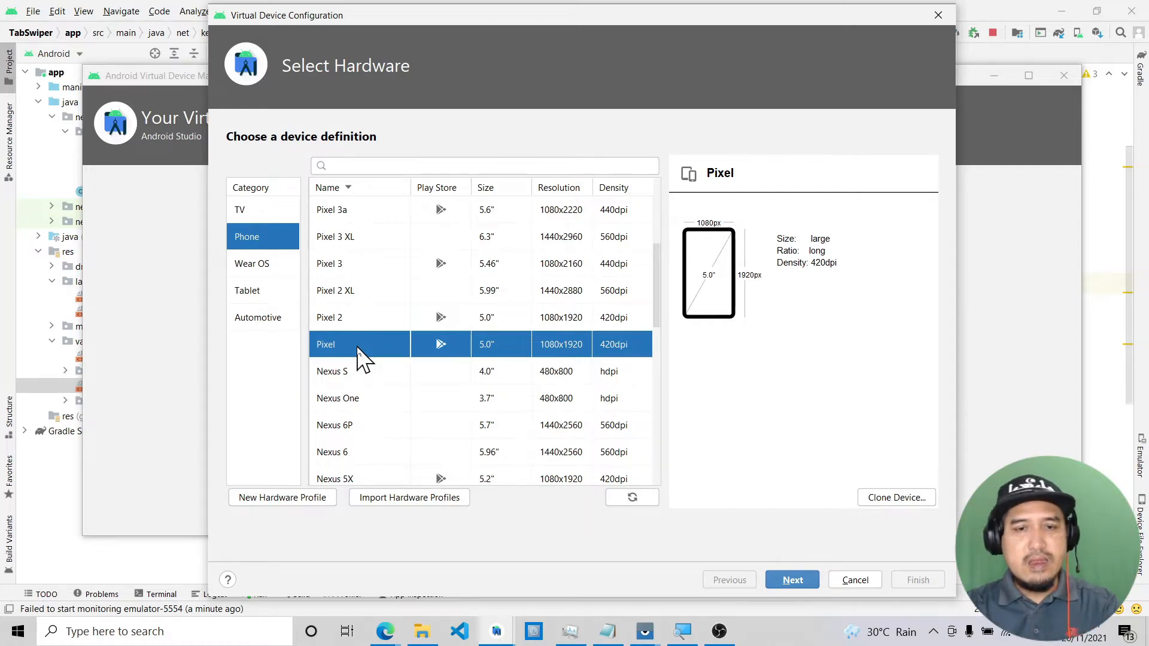
click(378, 323)
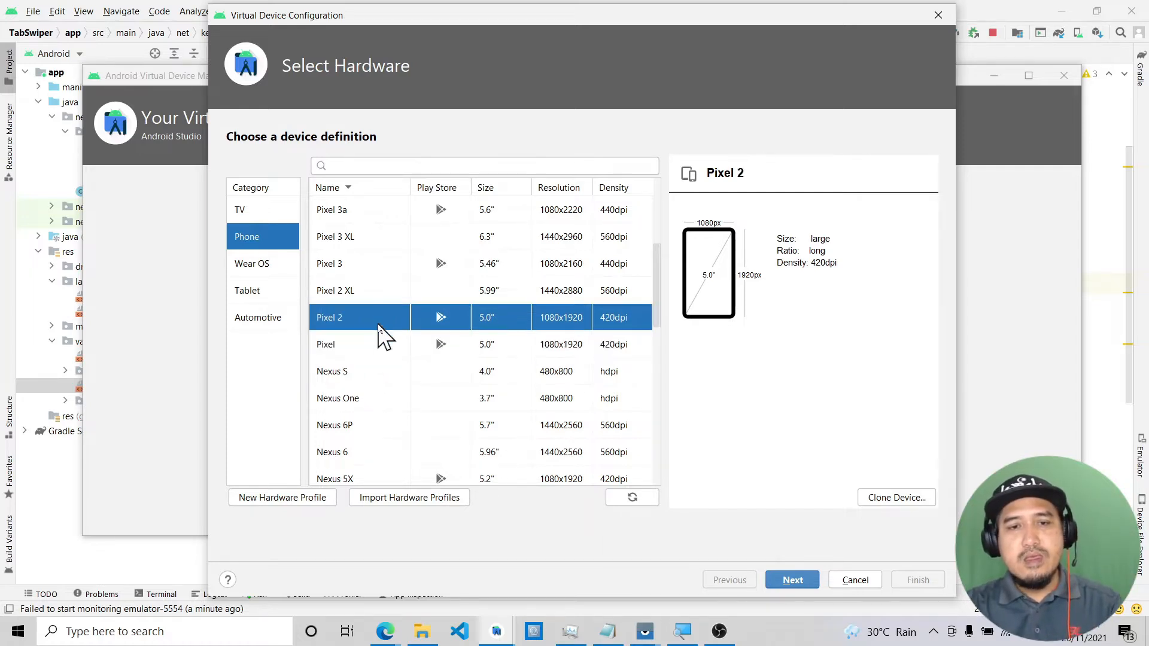
click(368, 352)
click(369, 352)
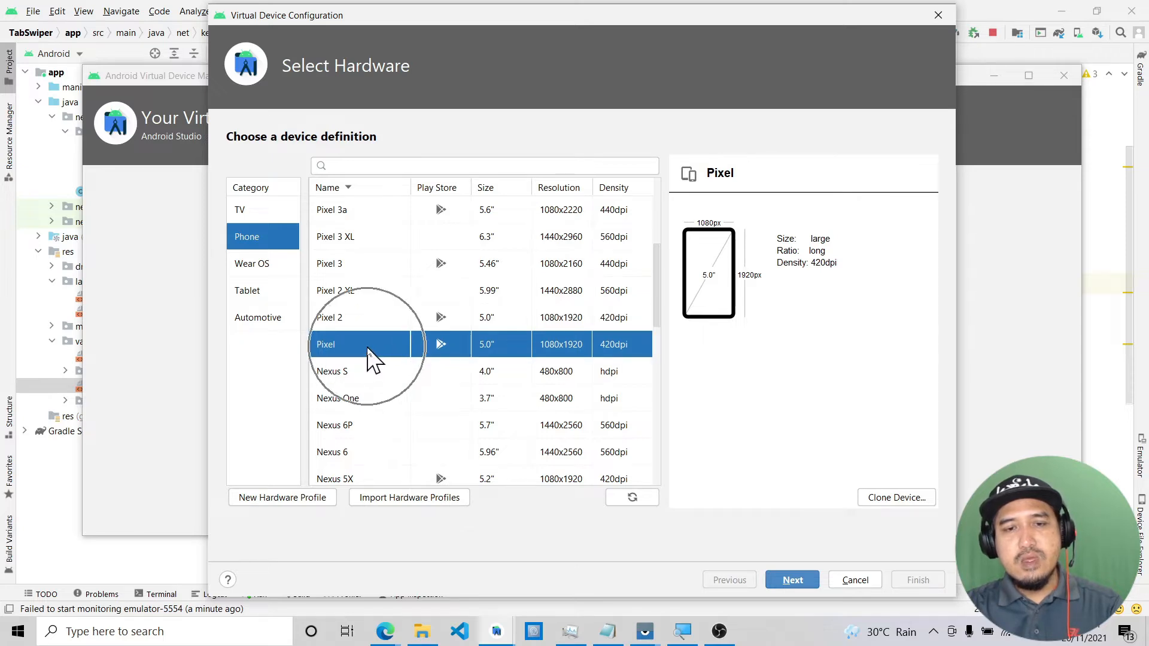
click(441, 352)
click(448, 352)
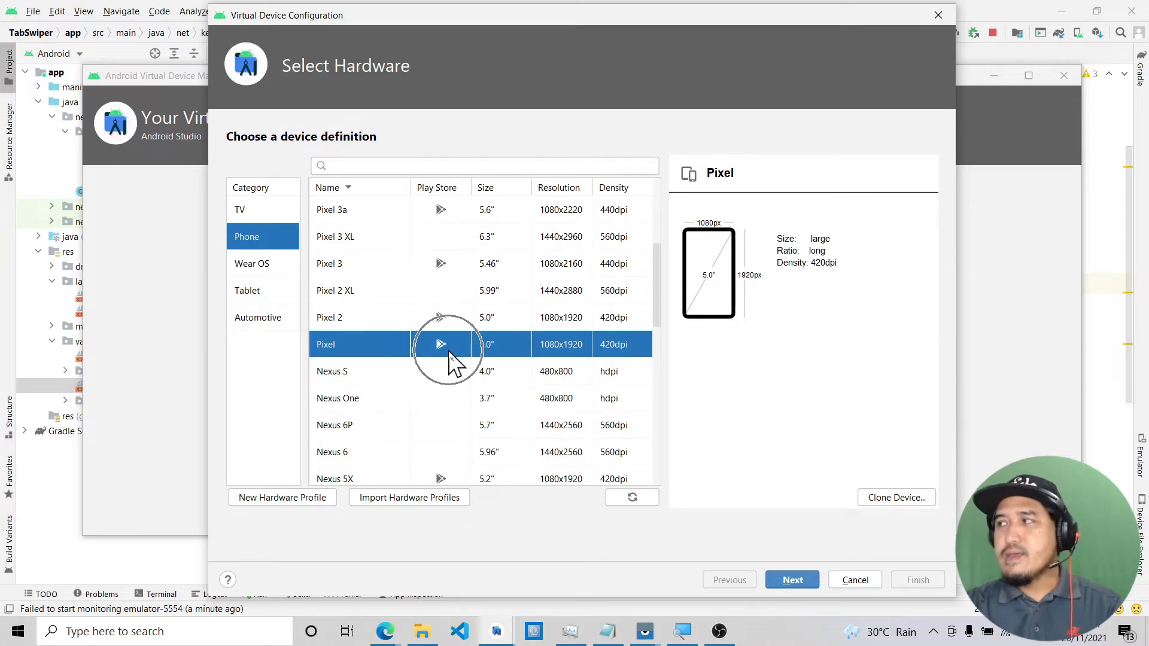
click(806, 578)
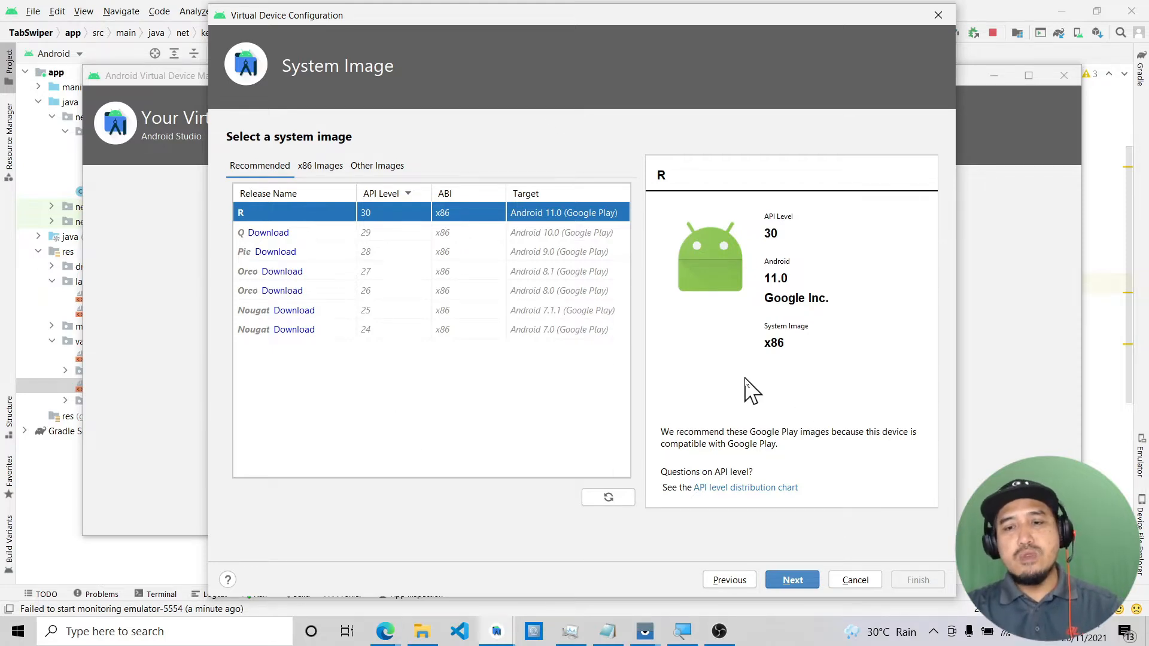
Step: Download the x86_64 system image S, API level 31, for Android 12.0 (Google Play)
click(319, 174)
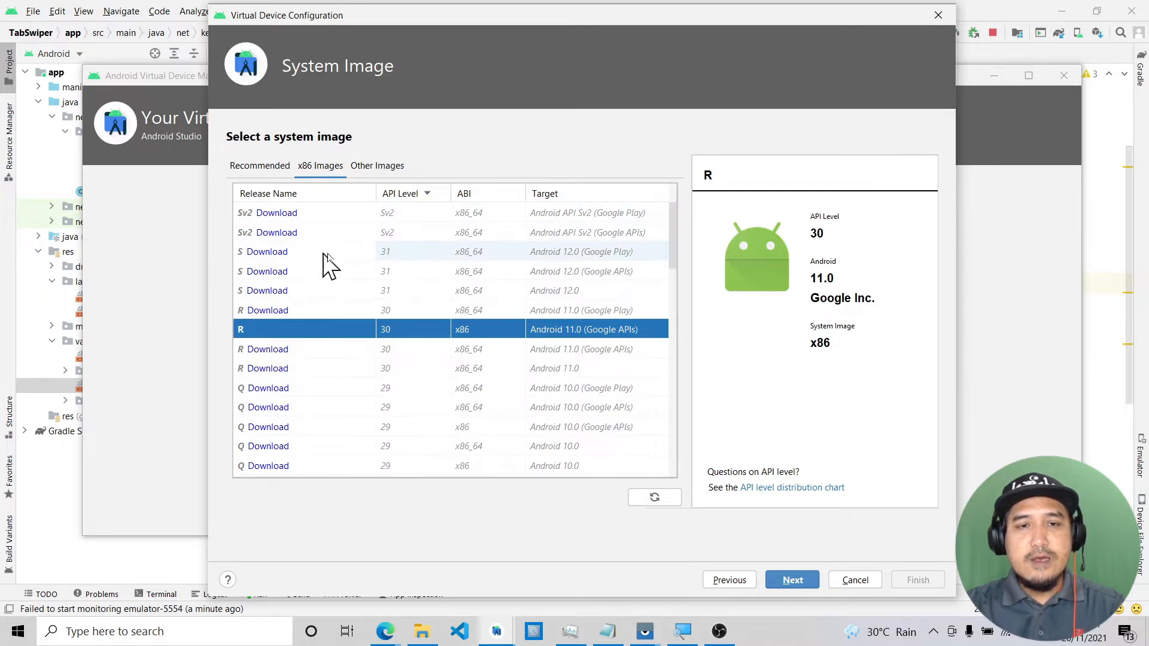
click(403, 254)
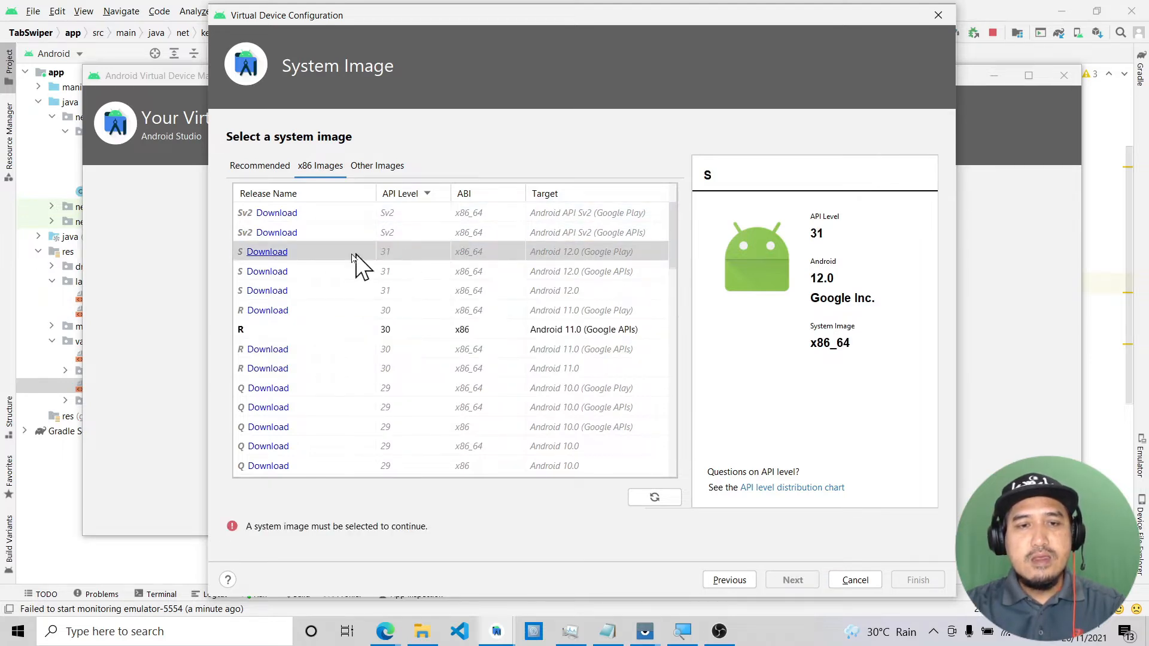
click(320, 253)
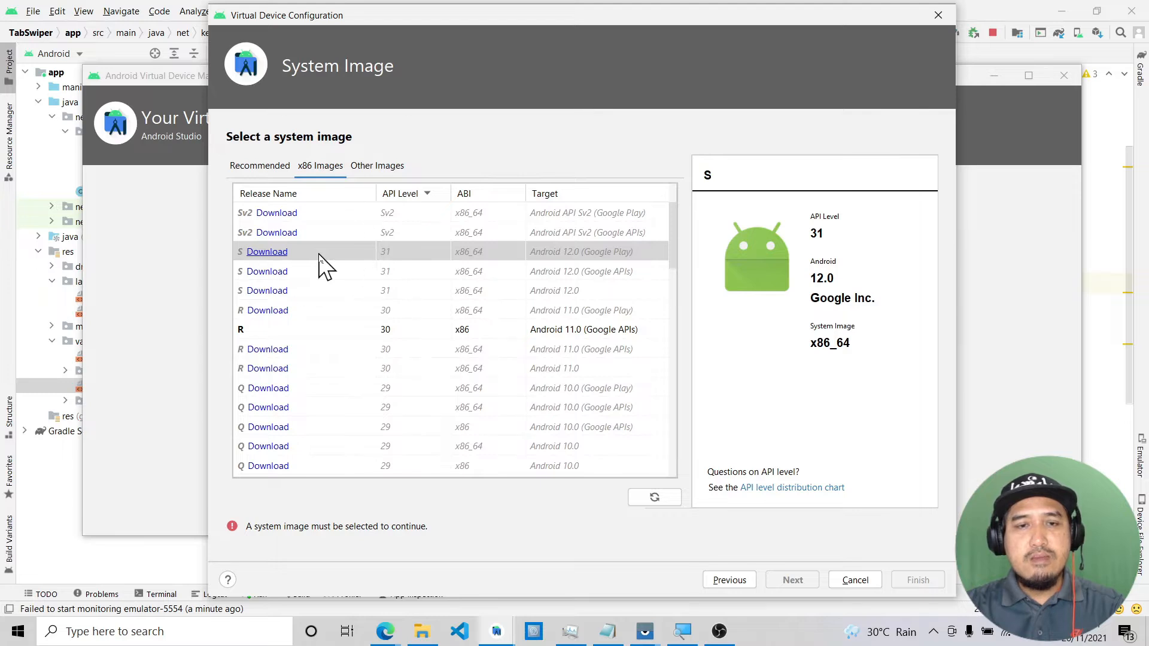
click(270, 253)
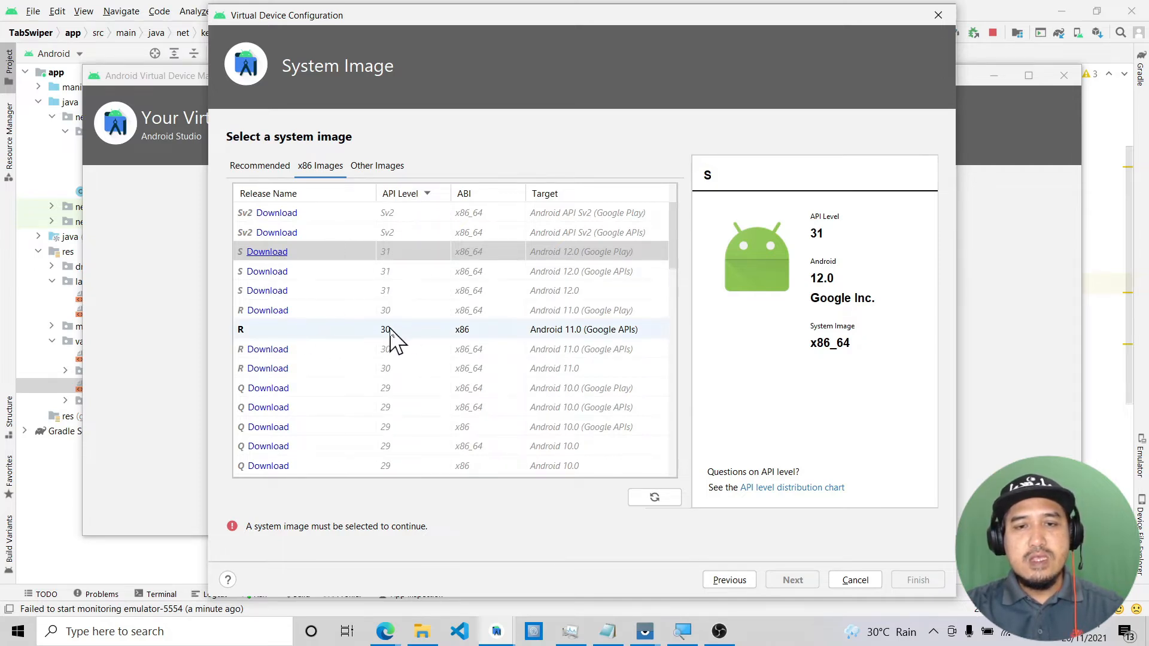
click(274, 254)
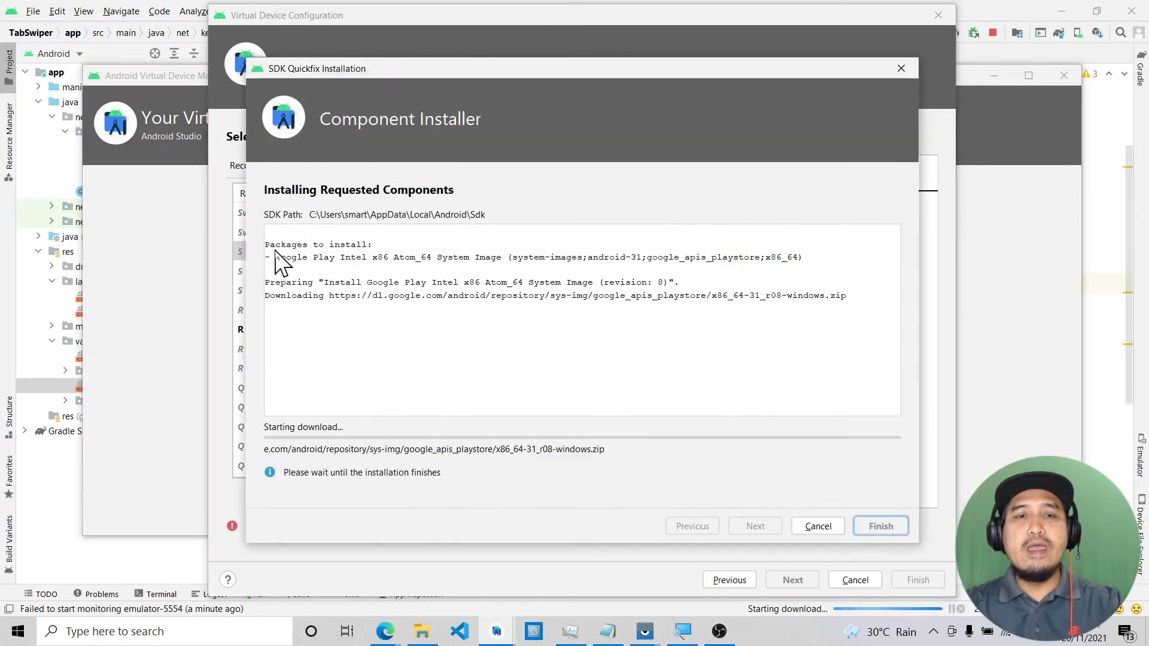
Step: Move the component installer aside, wait for the system image installation to complete, and finish the installer
drag(479, 66, 678, 69)
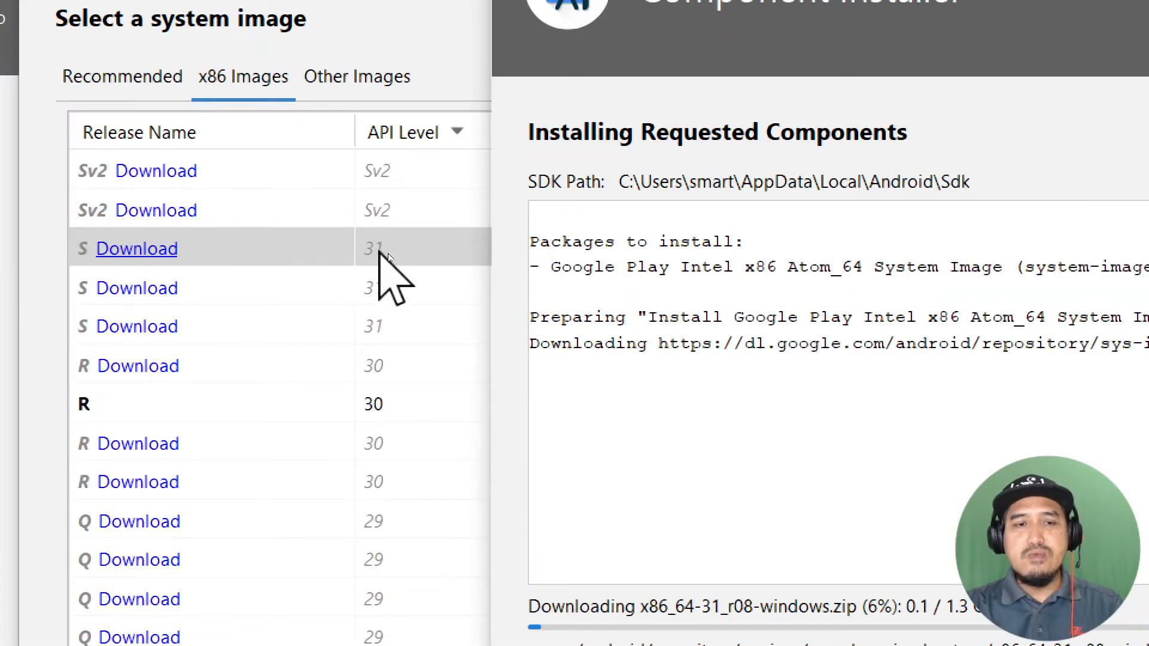
click(383, 255)
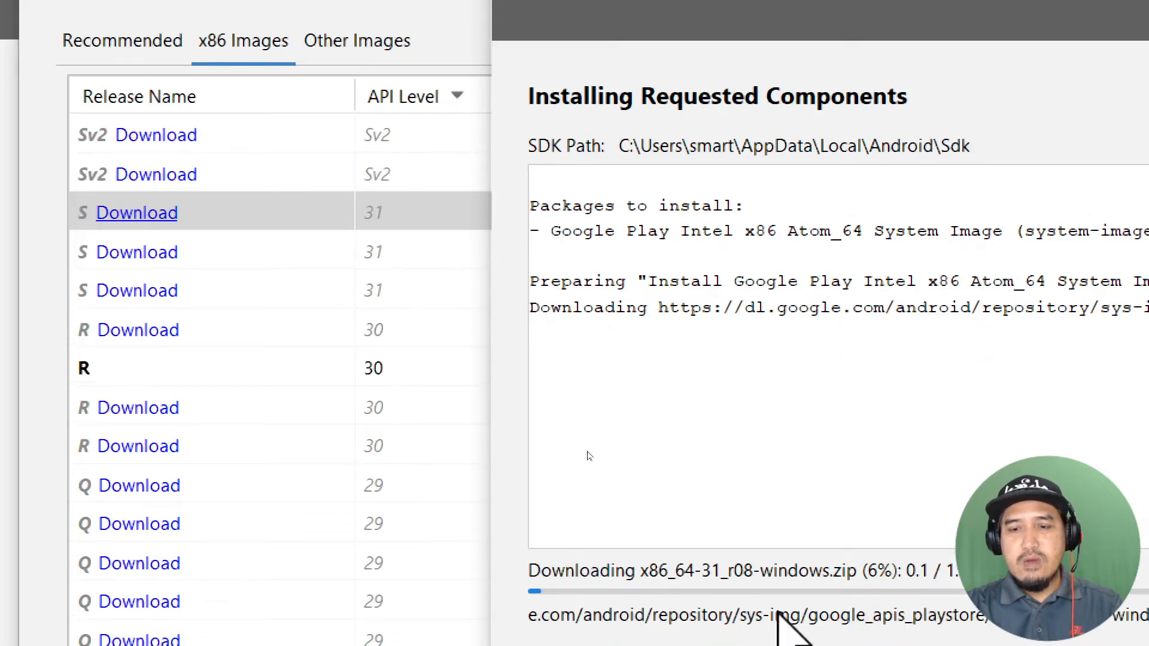
click(549, 596)
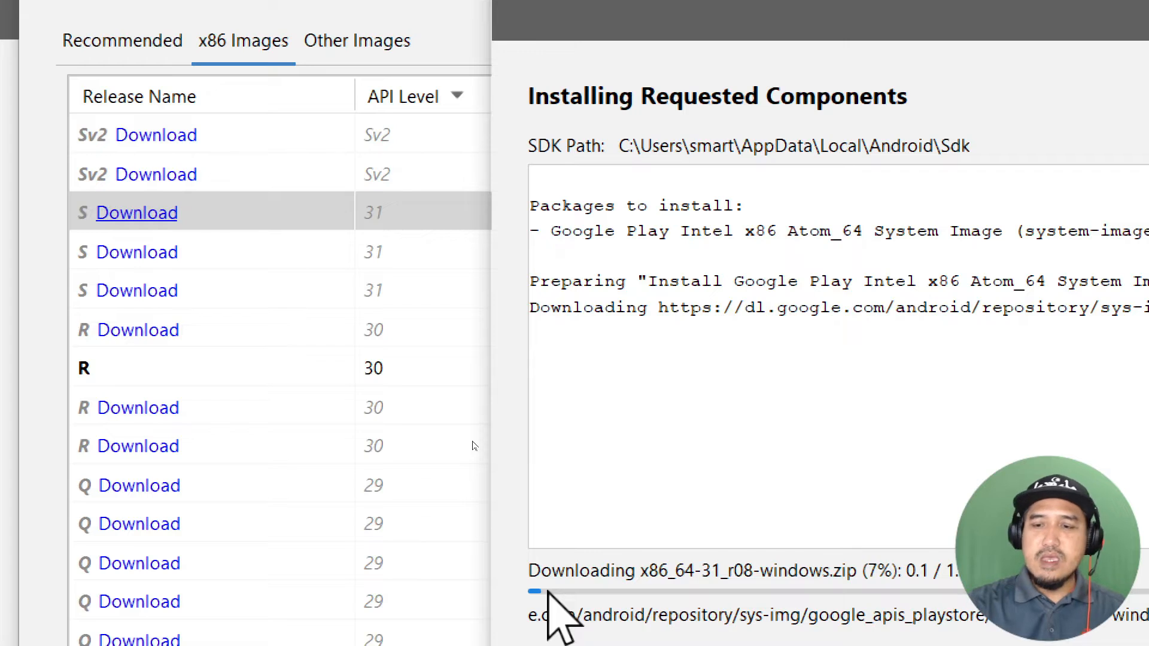
click(965, 592)
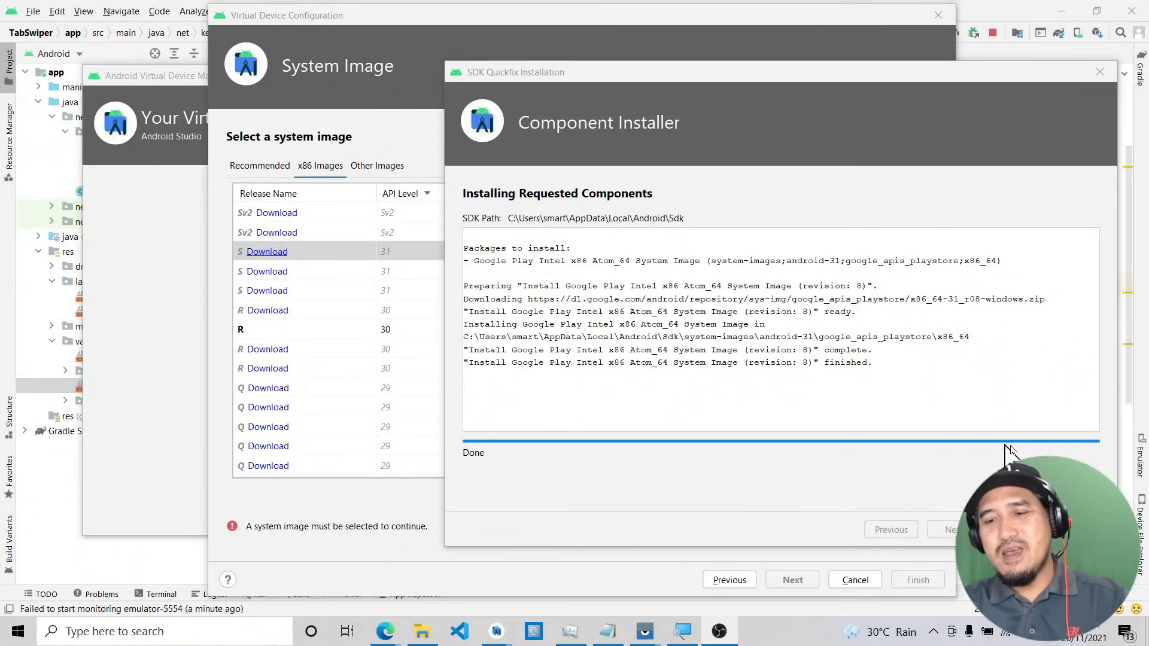
click(1098, 445)
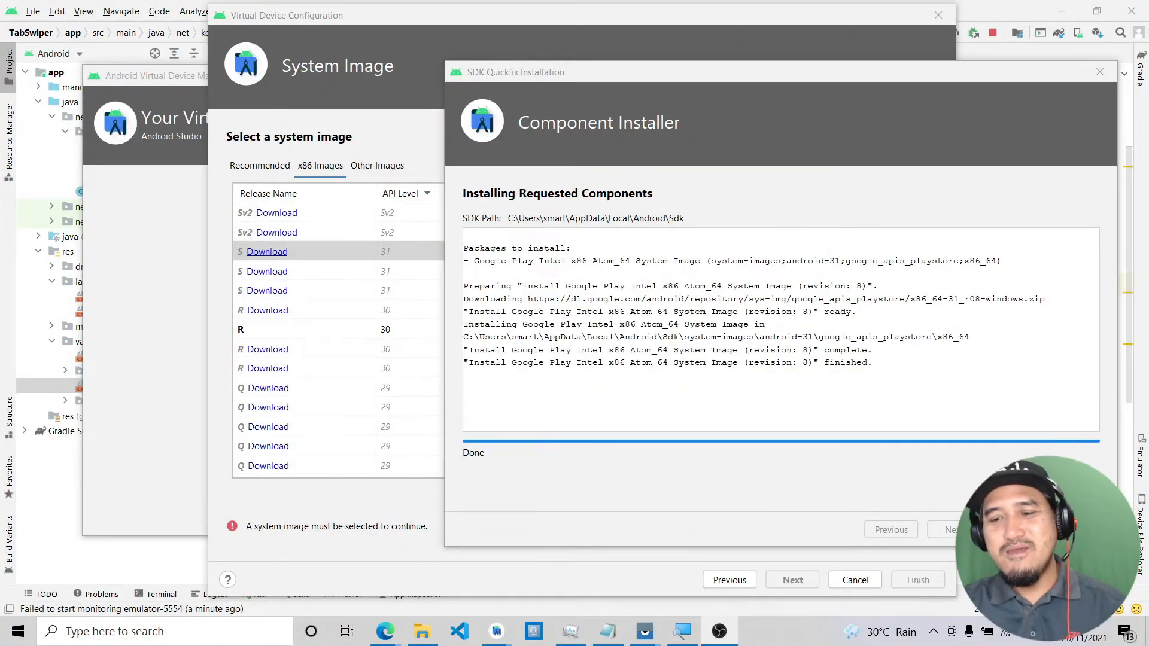
click(1080, 529)
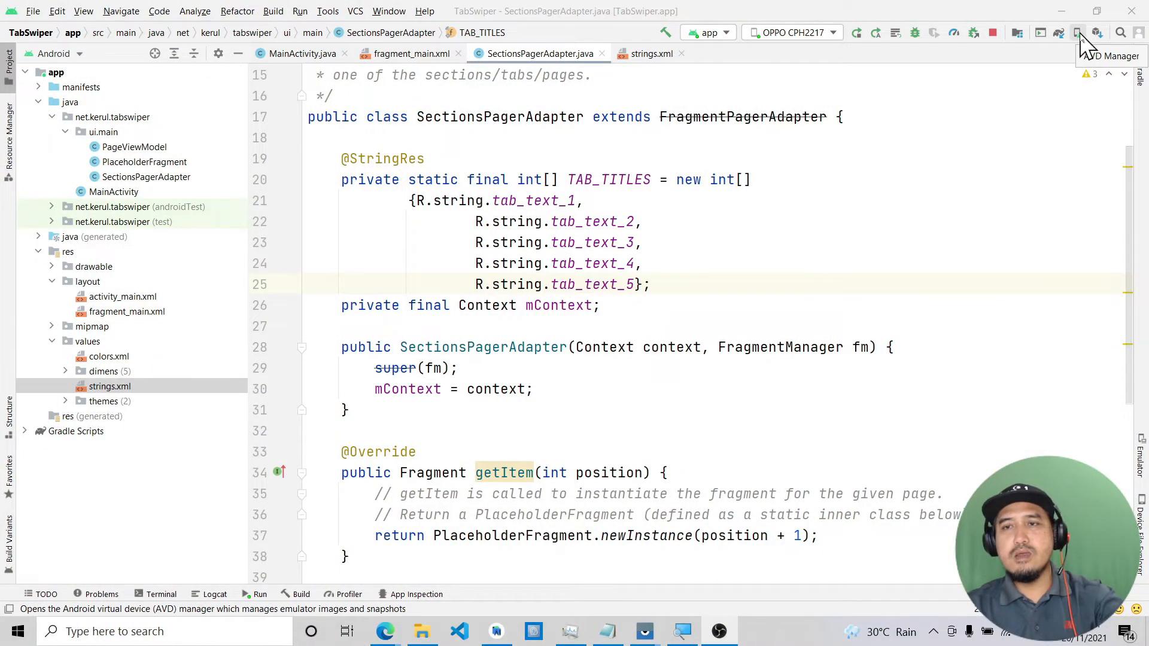
Step: Start a new virtual device from the AVD Manager, choose the Nexus 5 phone as its hardware, and continue
click(1079, 33)
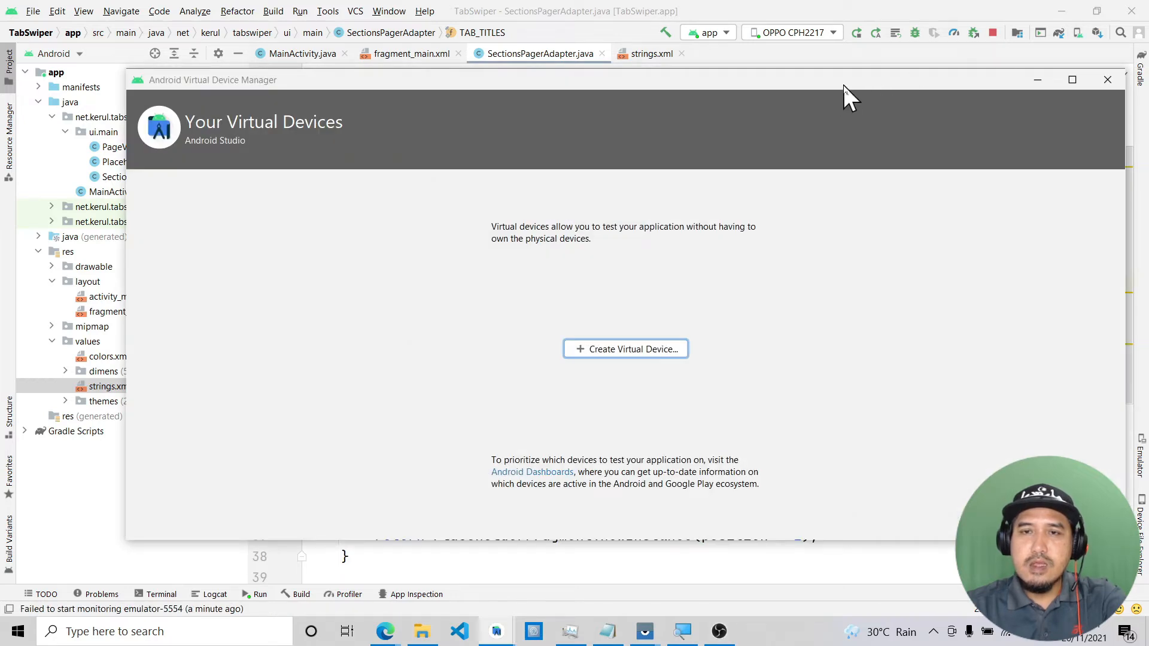
drag(845, 84, 818, 112)
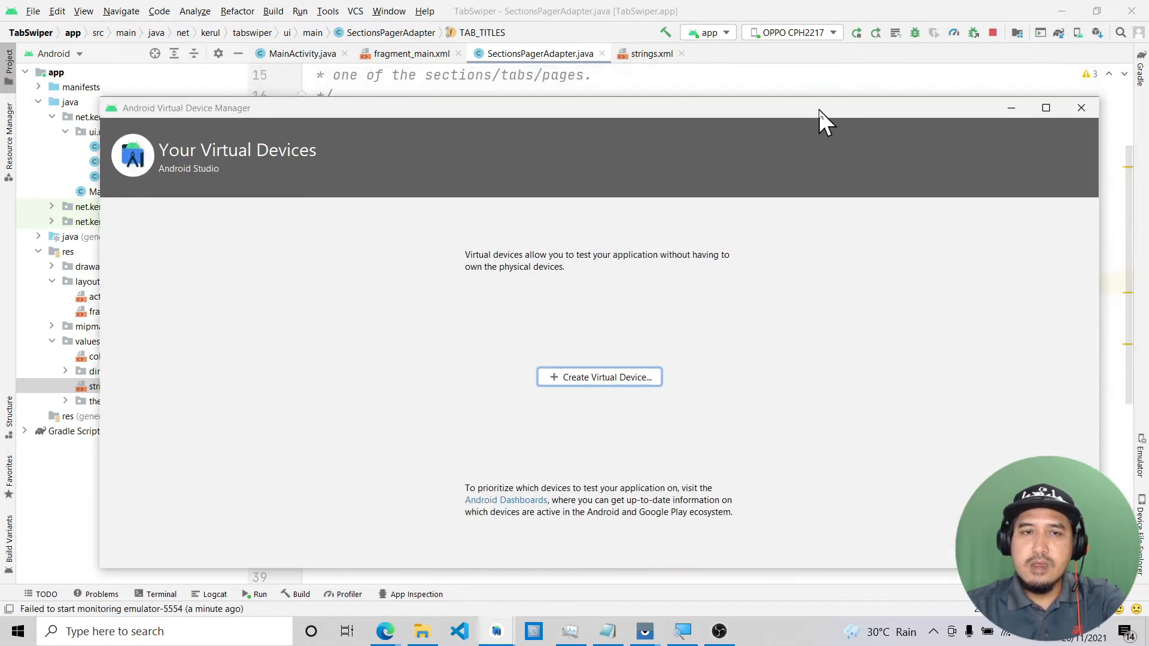
click(604, 382)
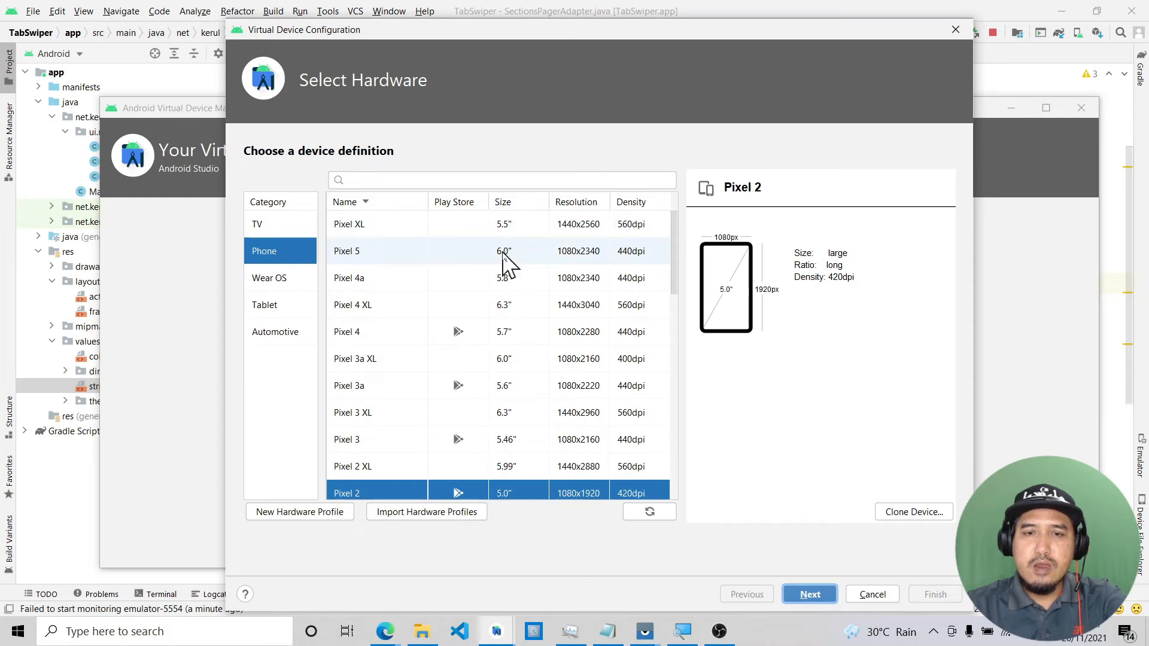
scroll(503, 257, down, 2)
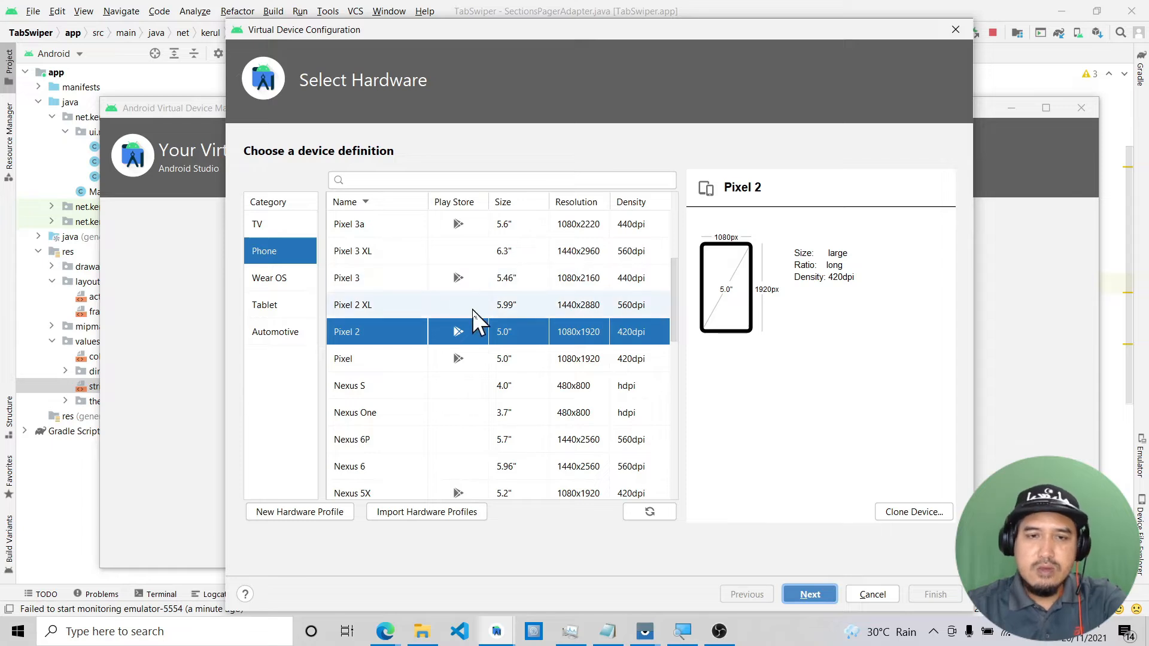
scroll(473, 317, down, 2)
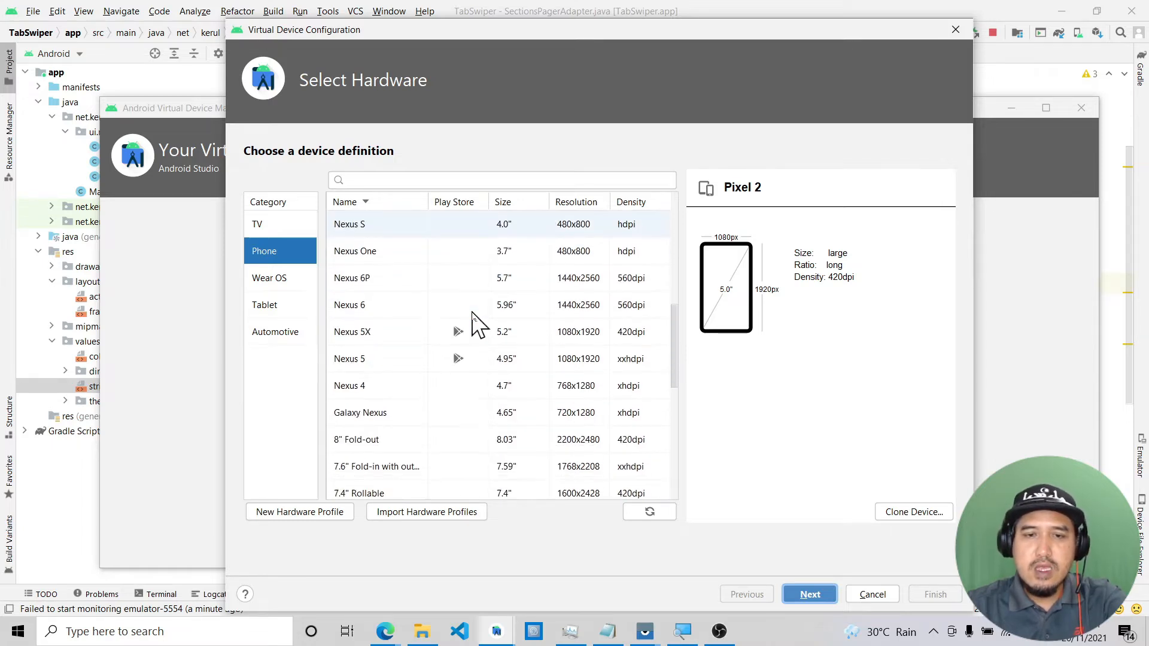
click(384, 368)
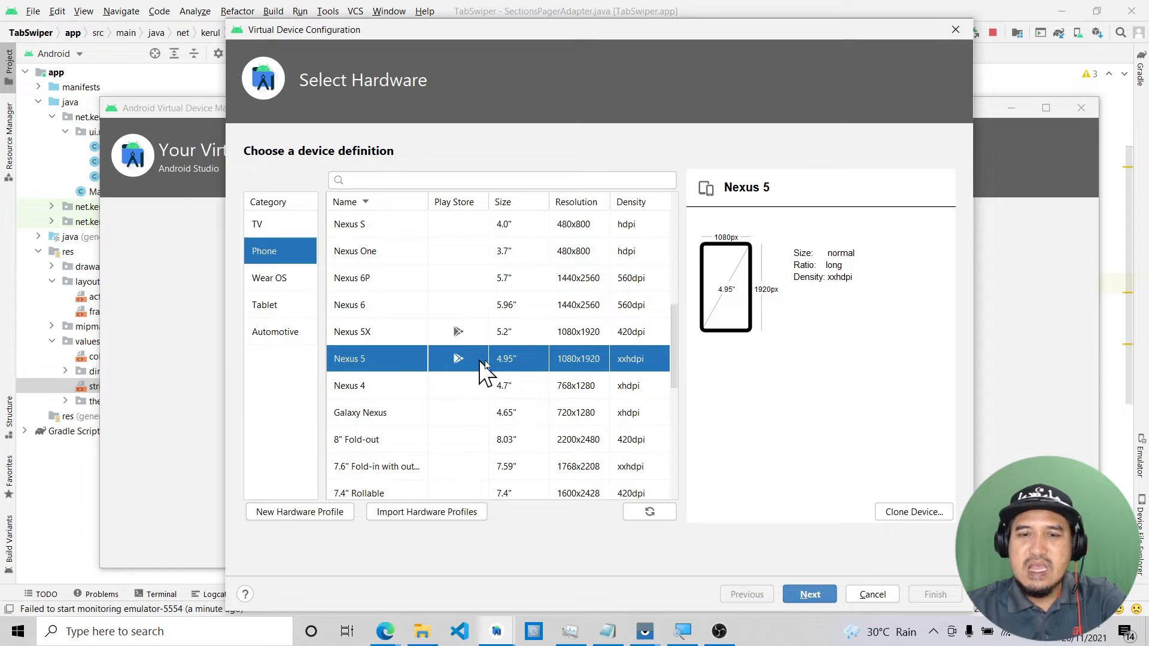
click(814, 593)
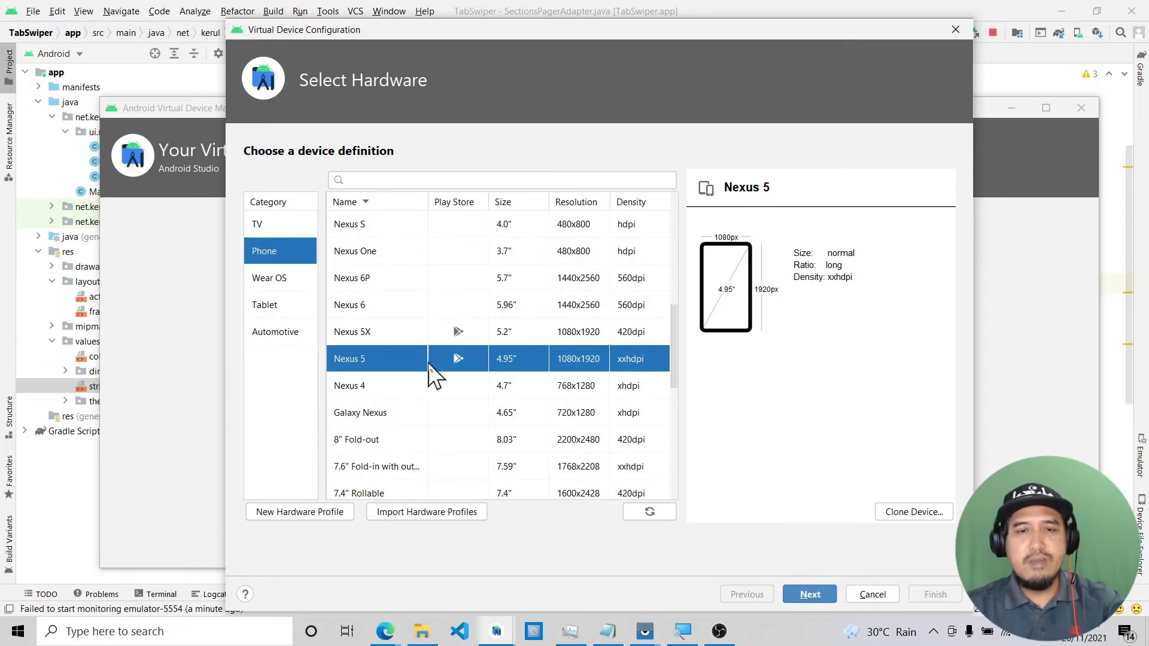
Step: Continue with the Nexus 5 hardware and compare the x86_64 S image, API level 31, with the recommended R image, API level 30
click(395, 359)
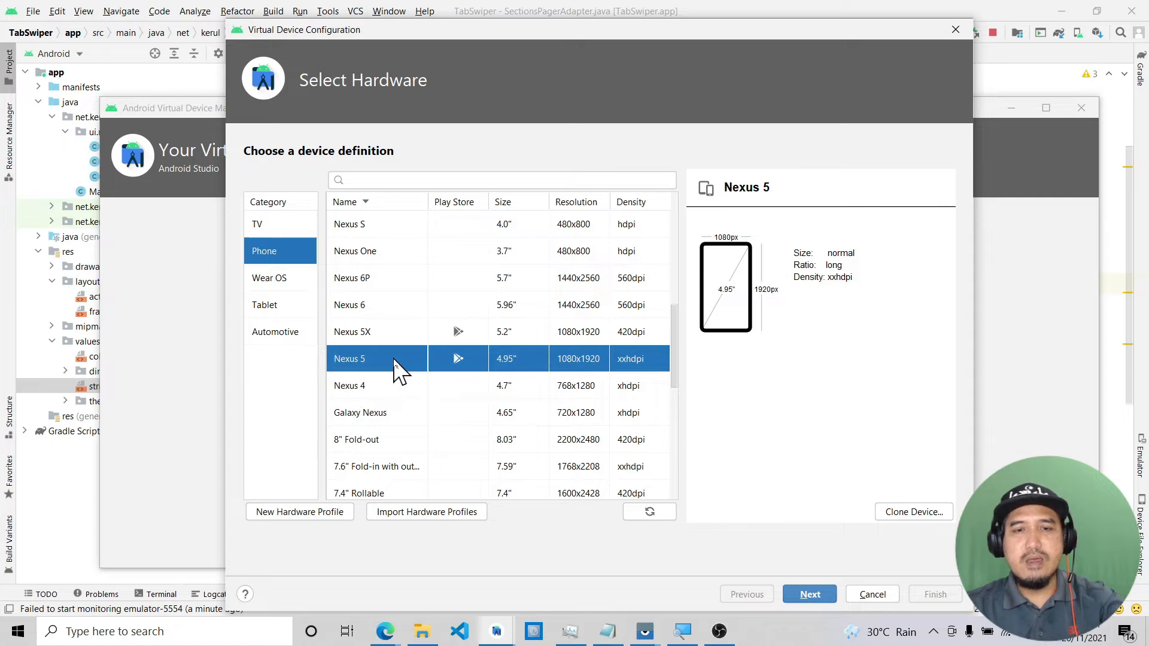
click(814, 593)
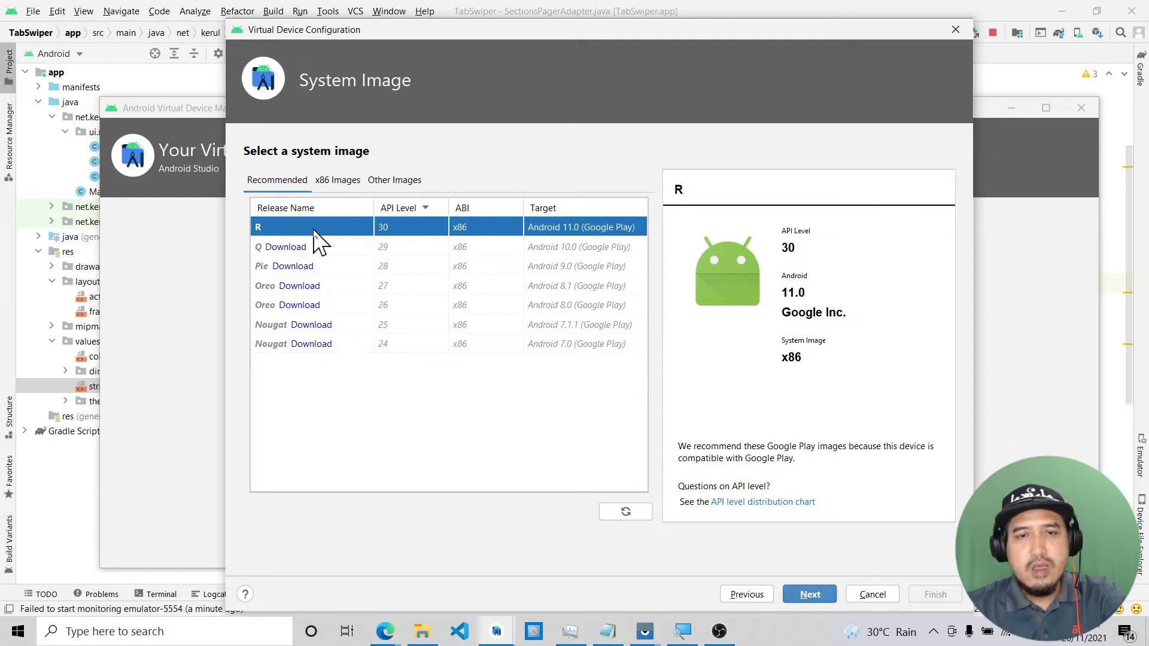
click(337, 180)
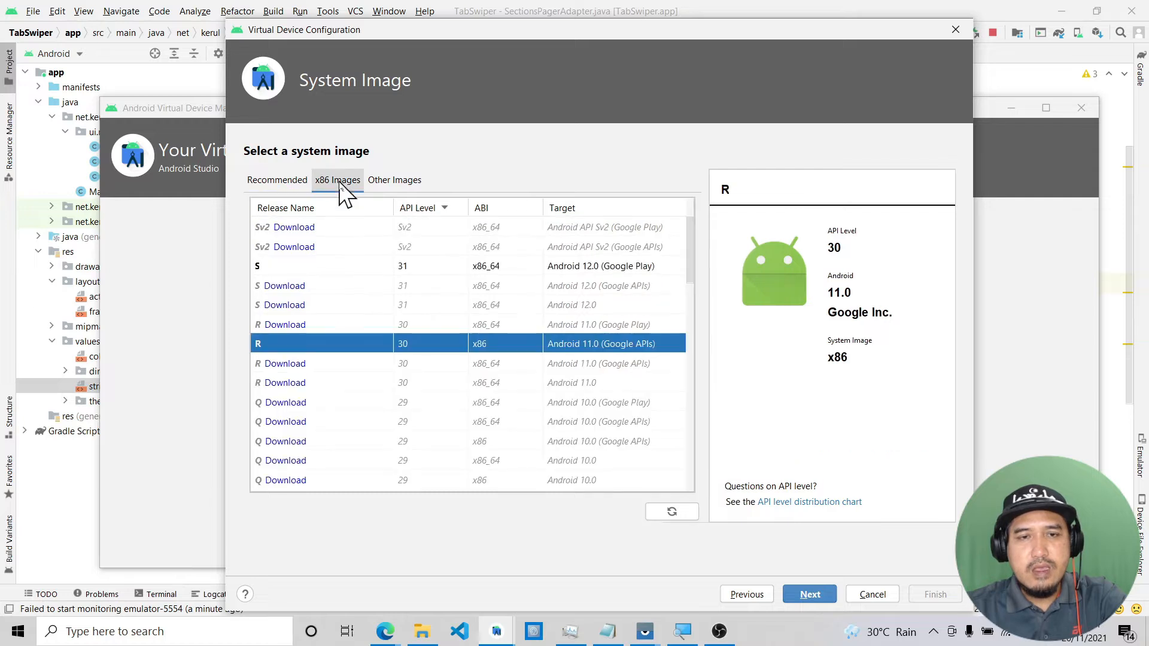
click(292, 267)
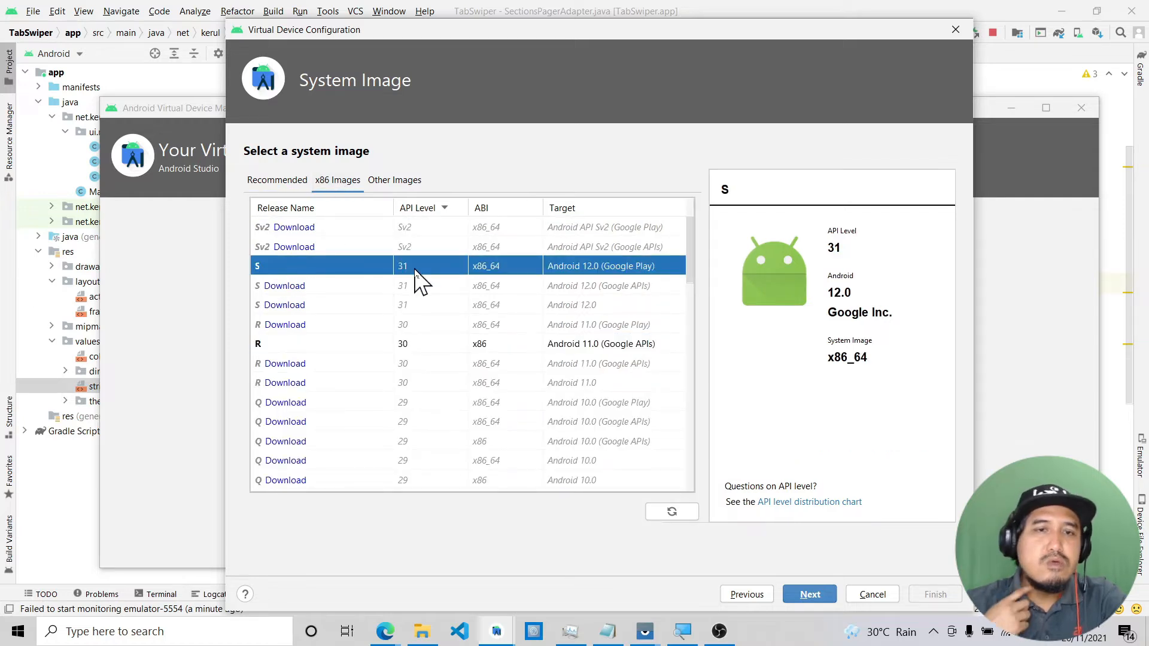
click(279, 181)
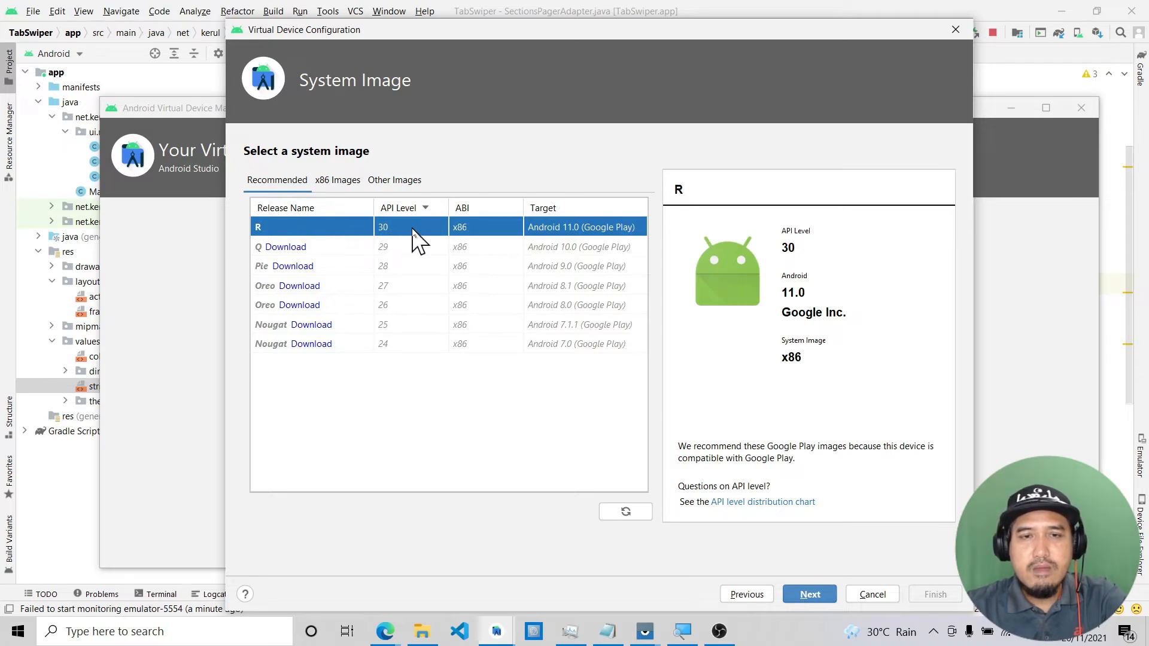
click(296, 228)
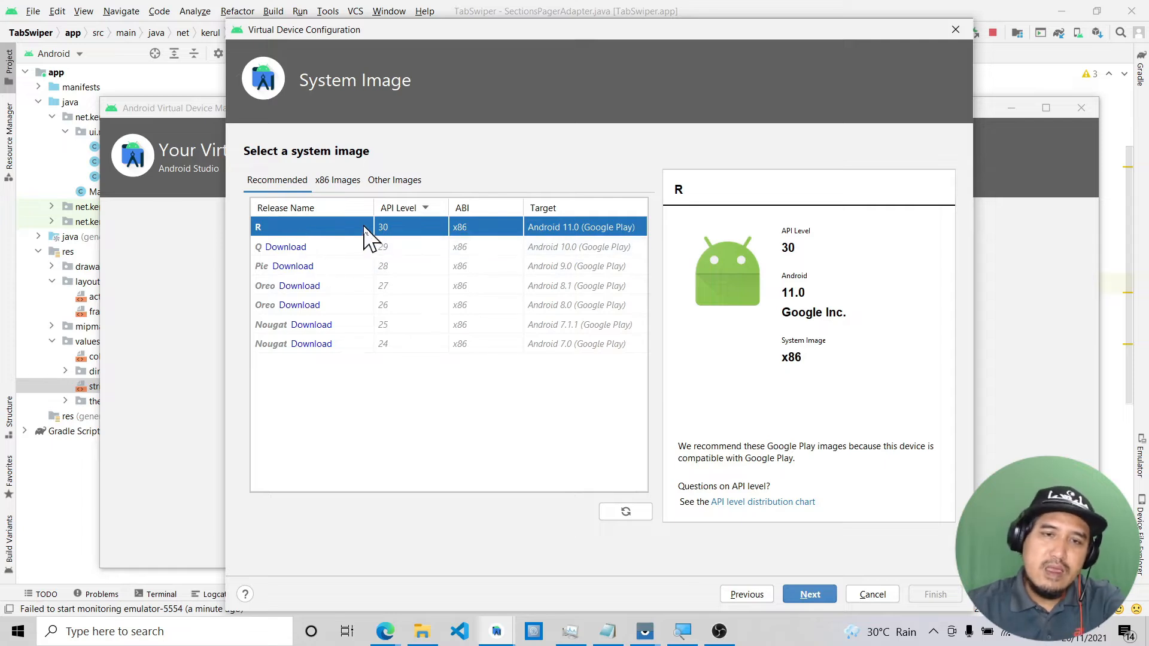
click(287, 233)
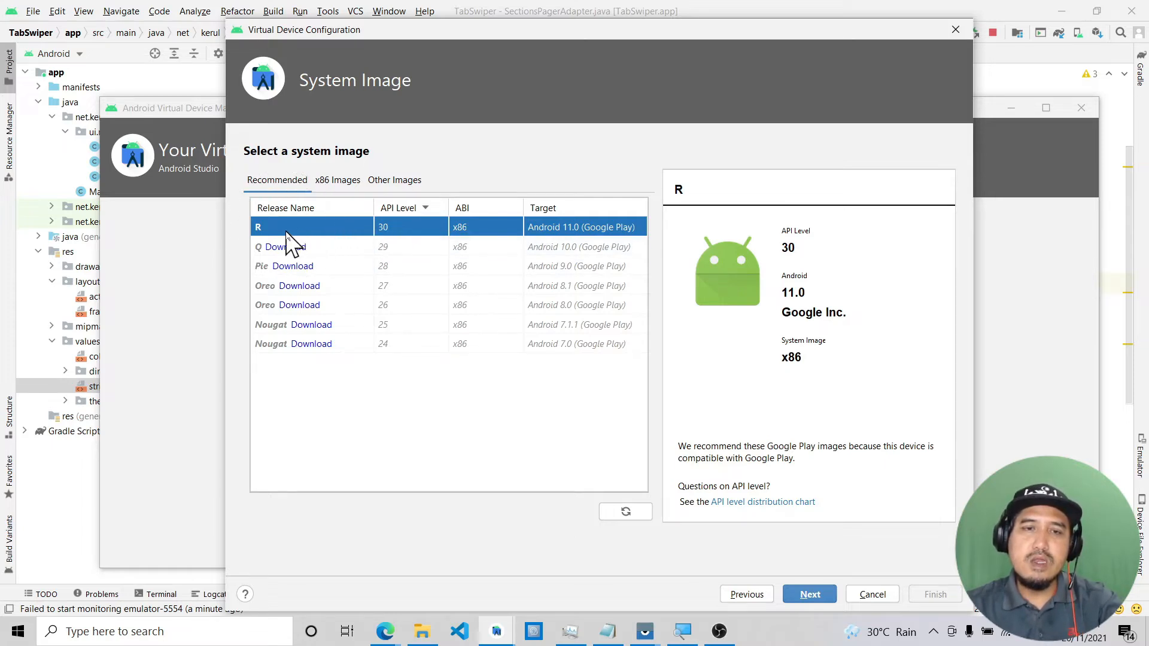
click(287, 234)
click(287, 234)
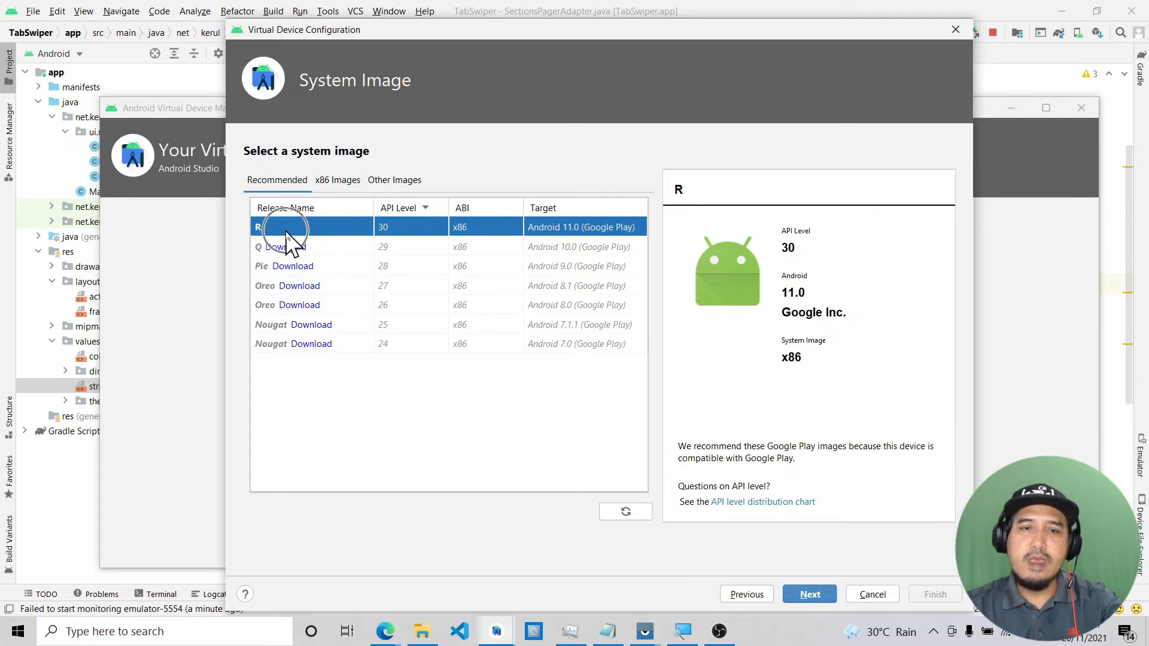
Step: Examine the installed x86 system images S, Android 12.0 (Google Play), and R, Android 11.0 (Google APIs)
click(337, 181)
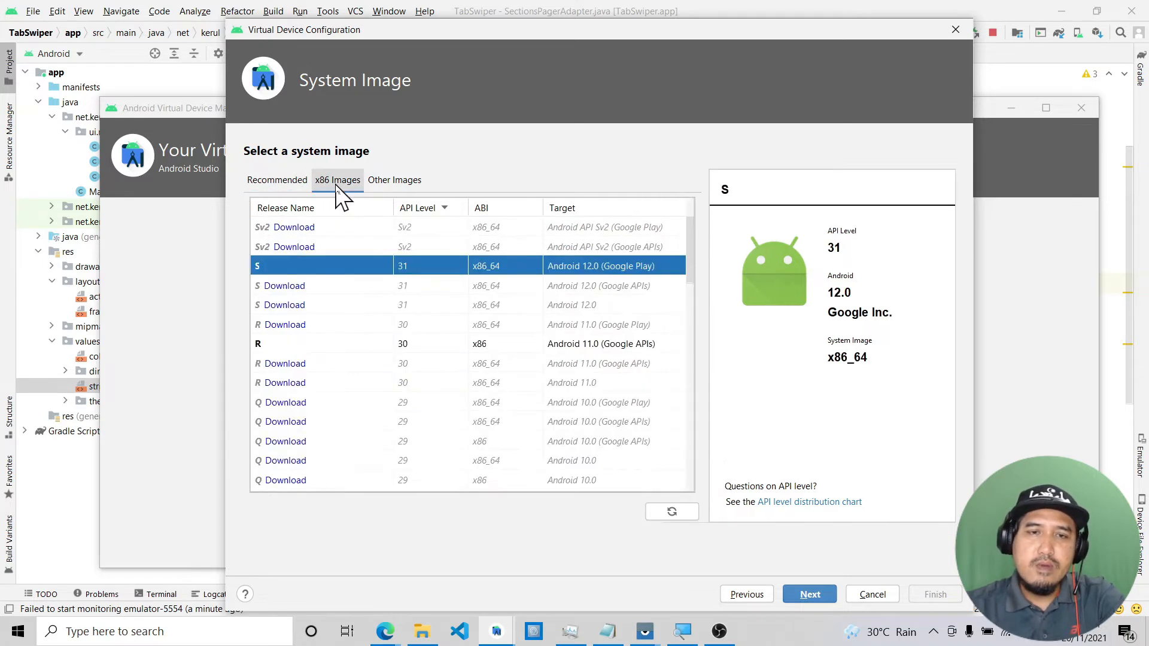
click(295, 343)
click(303, 268)
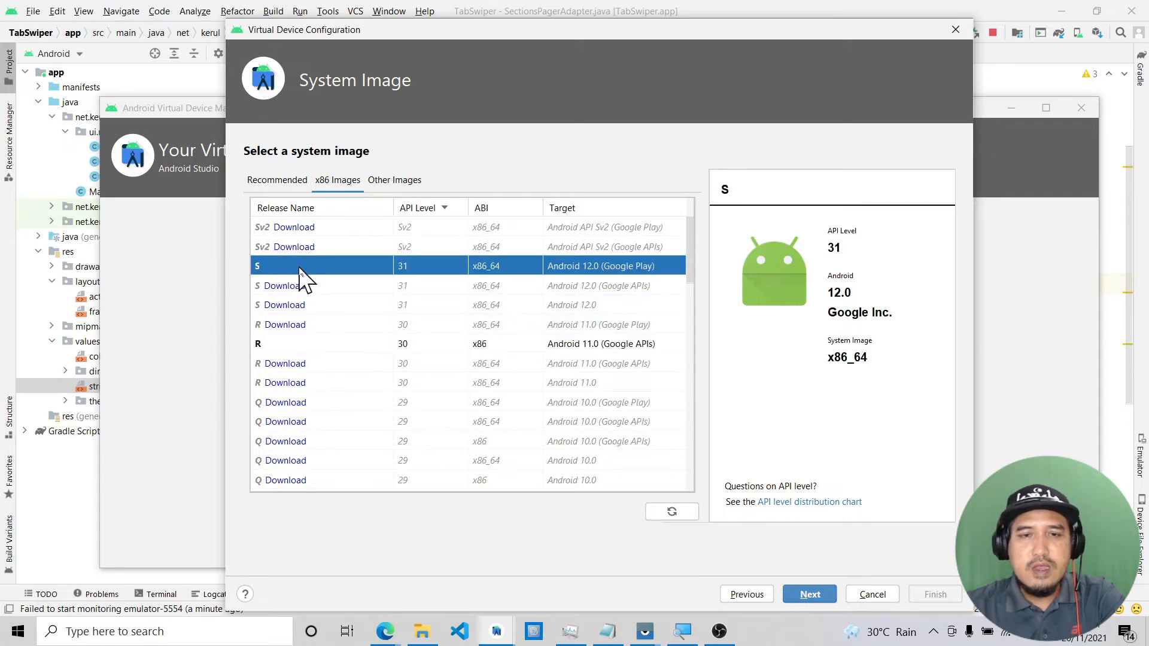
click(412, 271)
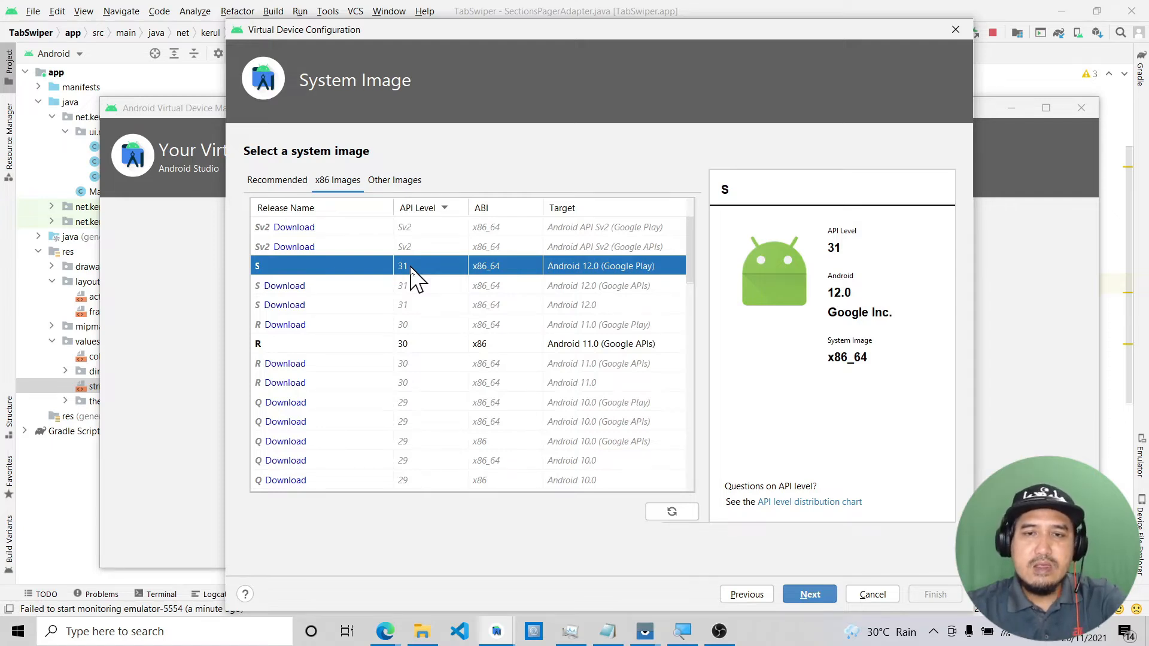
click(293, 346)
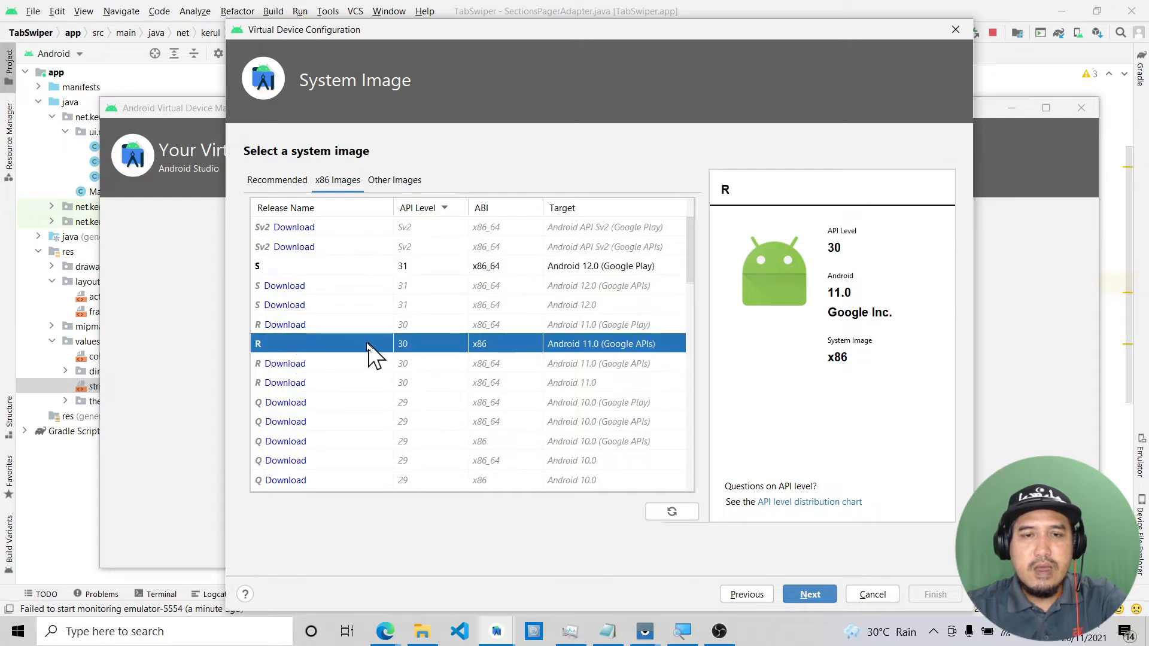
Step: Choose the recommended R image, Android 11.0 (Google Play), and create the virtual device with the default configuration
click(290, 186)
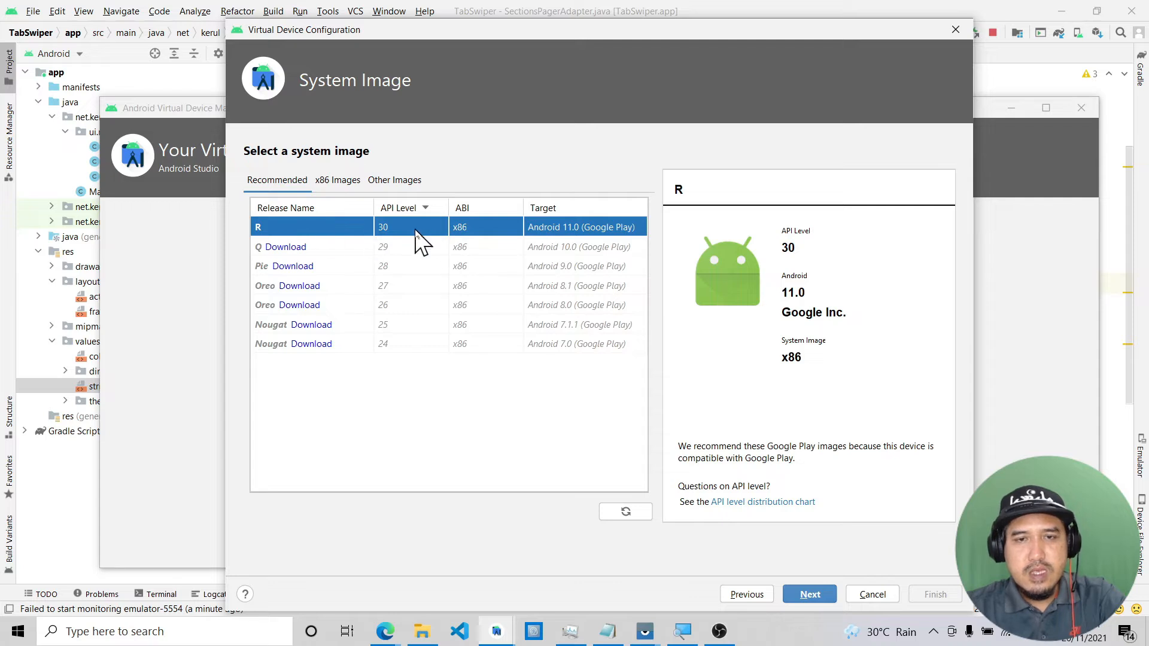
click(810, 594)
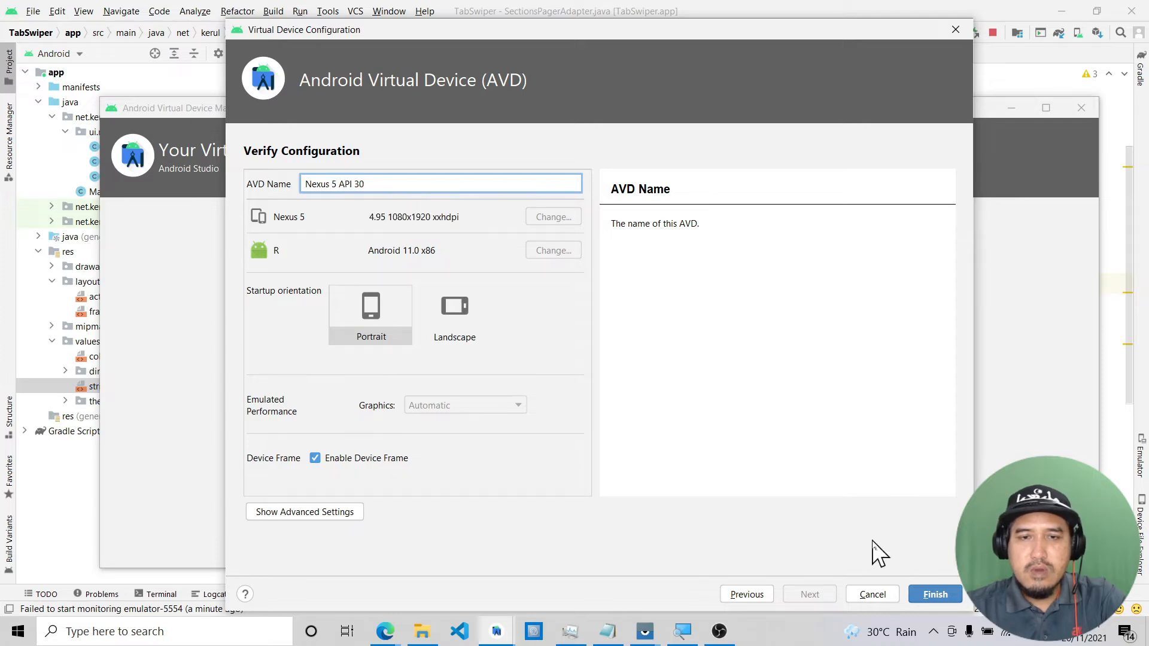
click(948, 593)
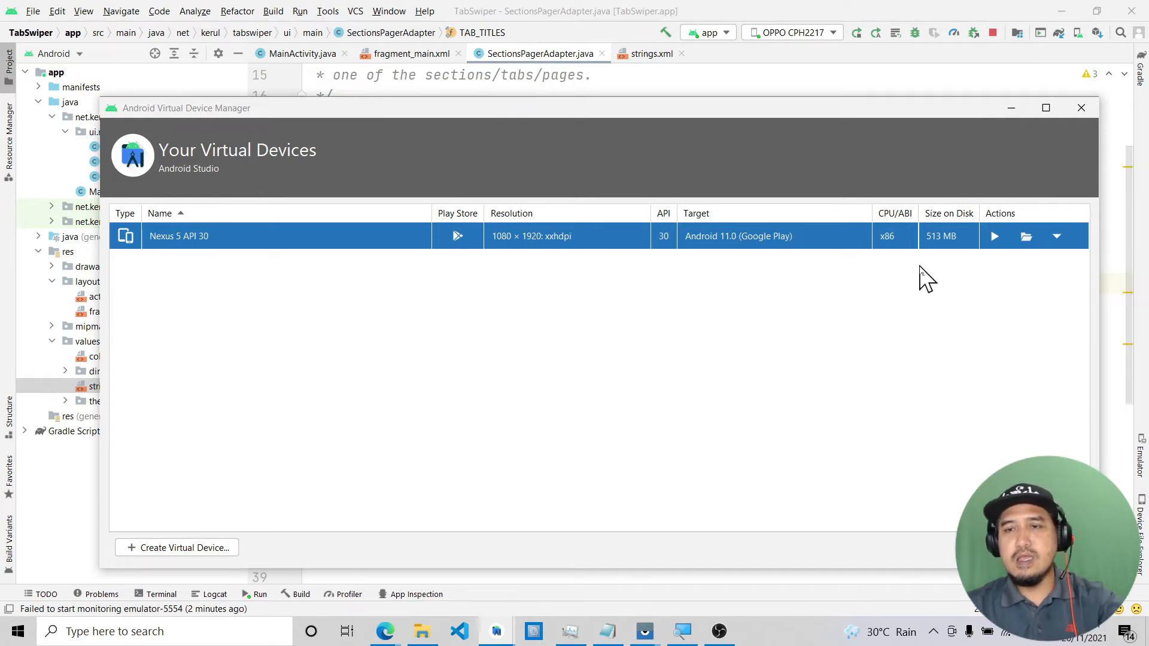
Step: Launch the Nexus 5 API 30 virtual device from the AVD Manager and wait for the emulator to open
click(995, 238)
click(996, 238)
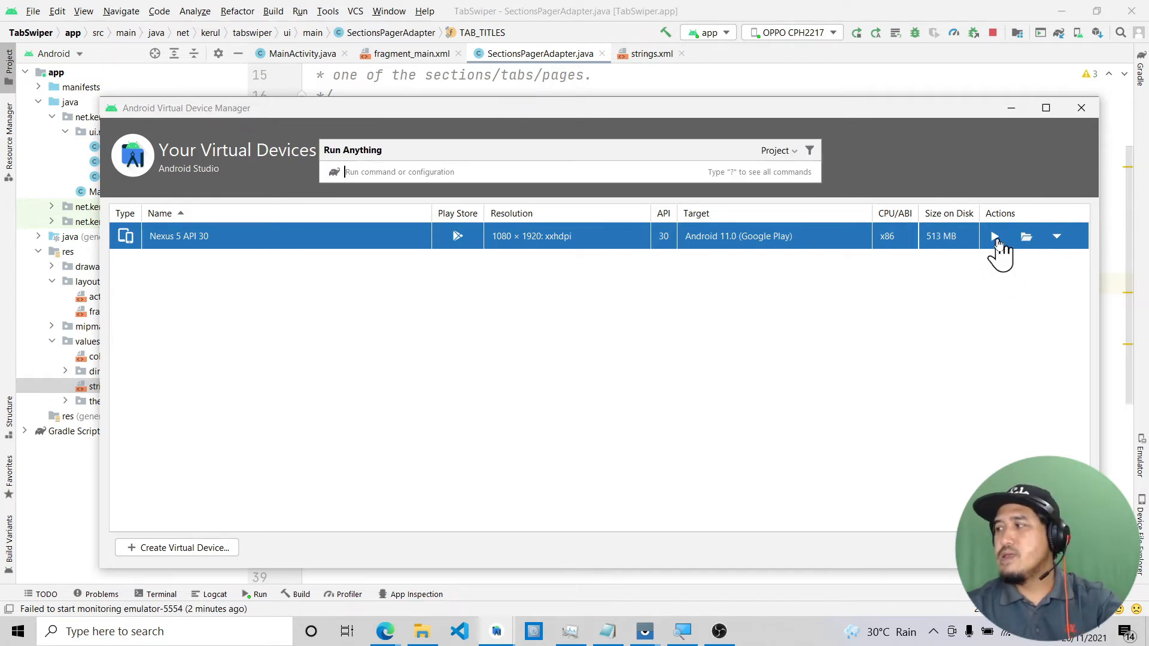
click(995, 238)
click(996, 238)
key(ctrl)
key(ctrl)
click(996, 238)
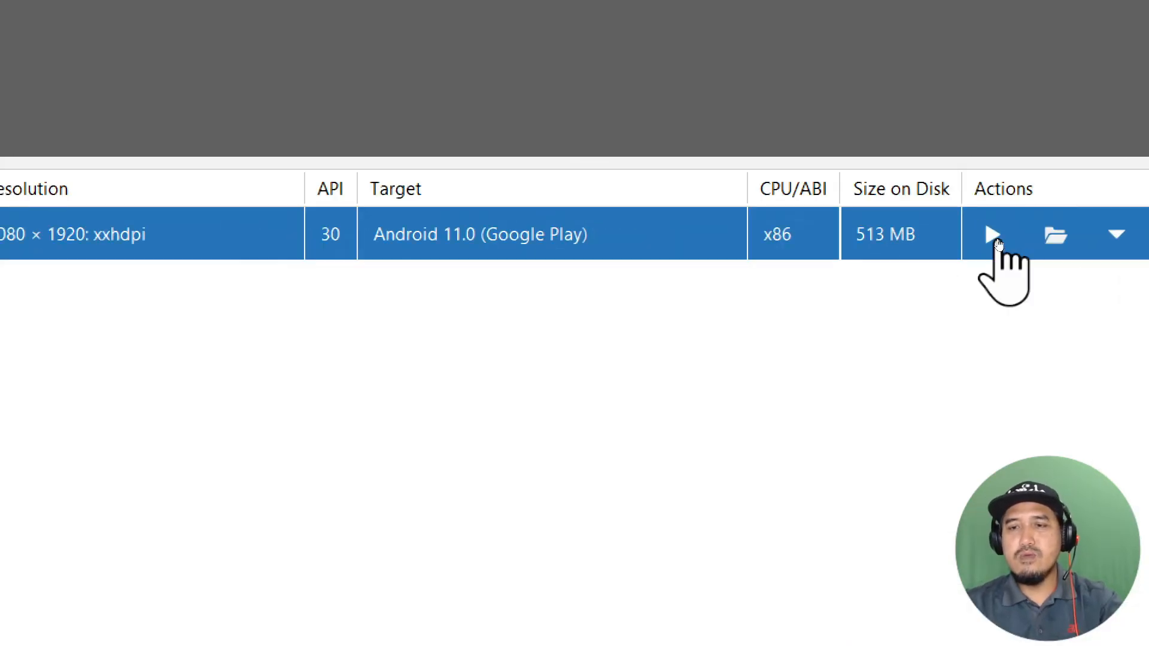
click(995, 238)
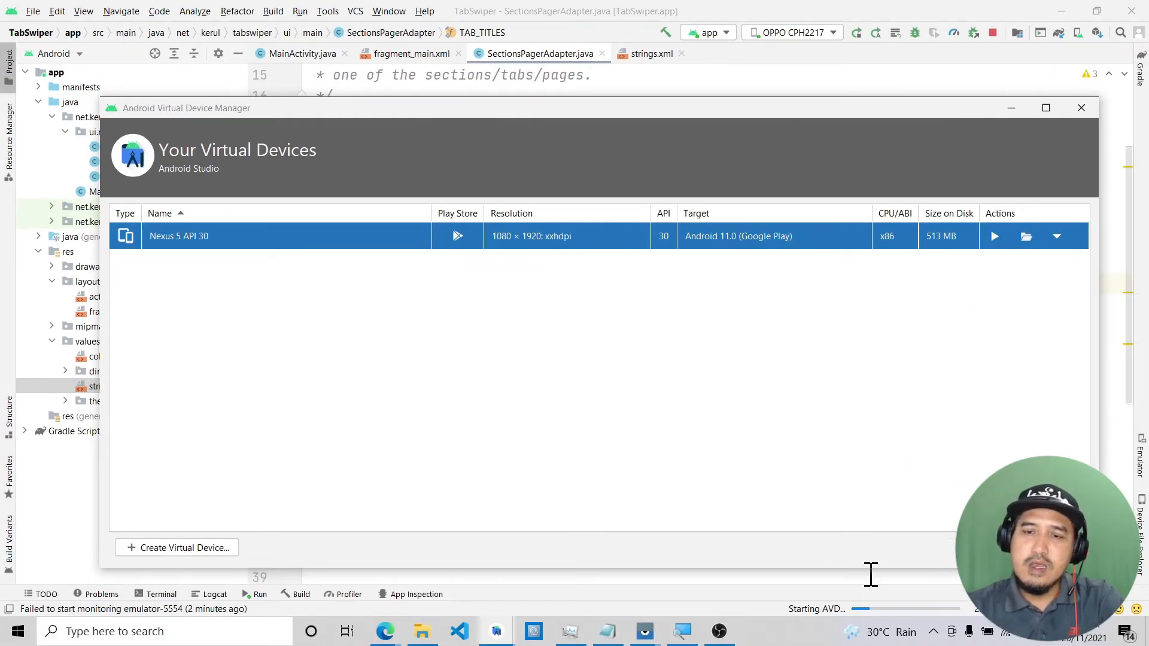
click(841, 619)
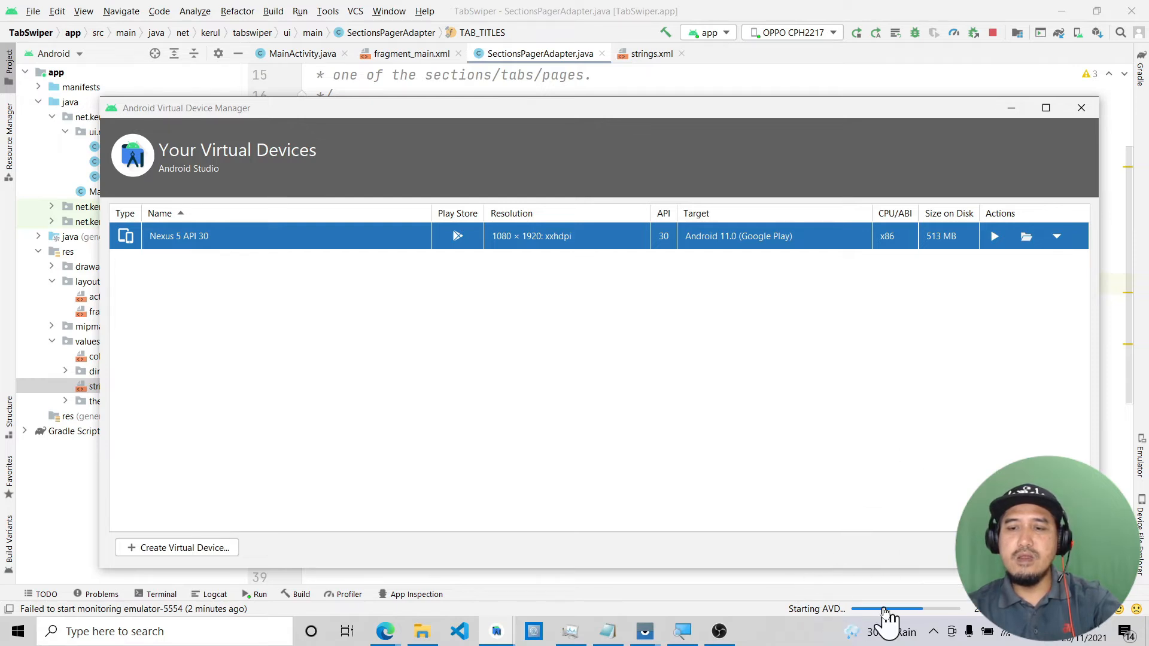
key(ctrl)
key(ctrl)
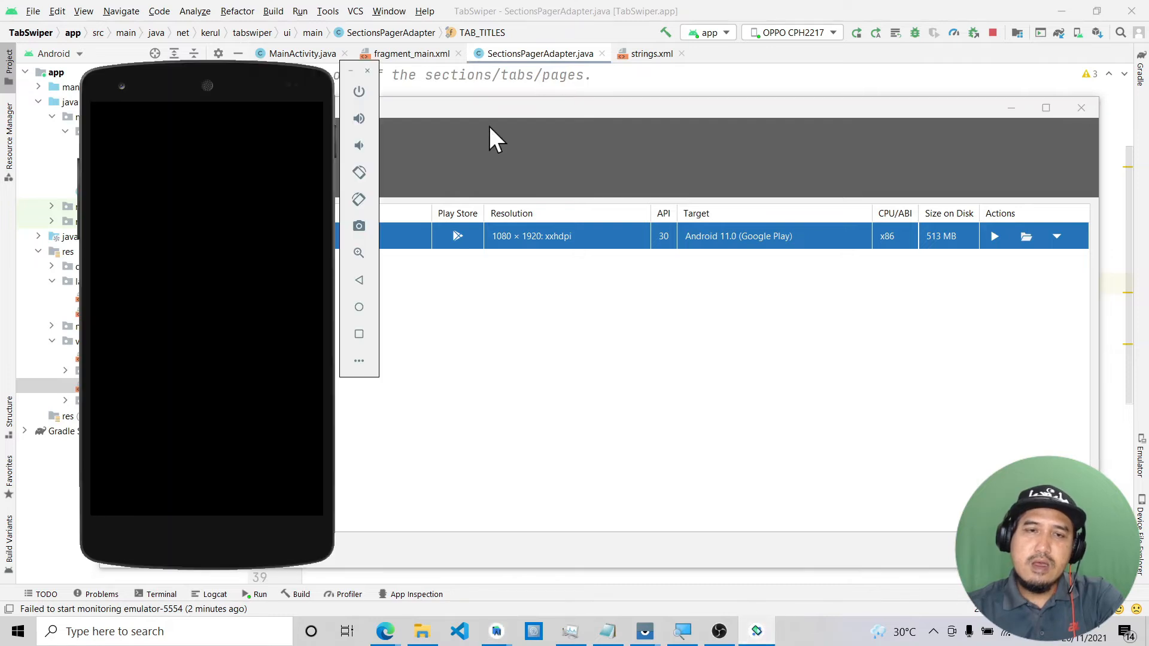
Step: Move the emulator clear of the device list while it boots, and narrow the AVD Manager window so the two do not overlap
drag(264, 90, 946, 86)
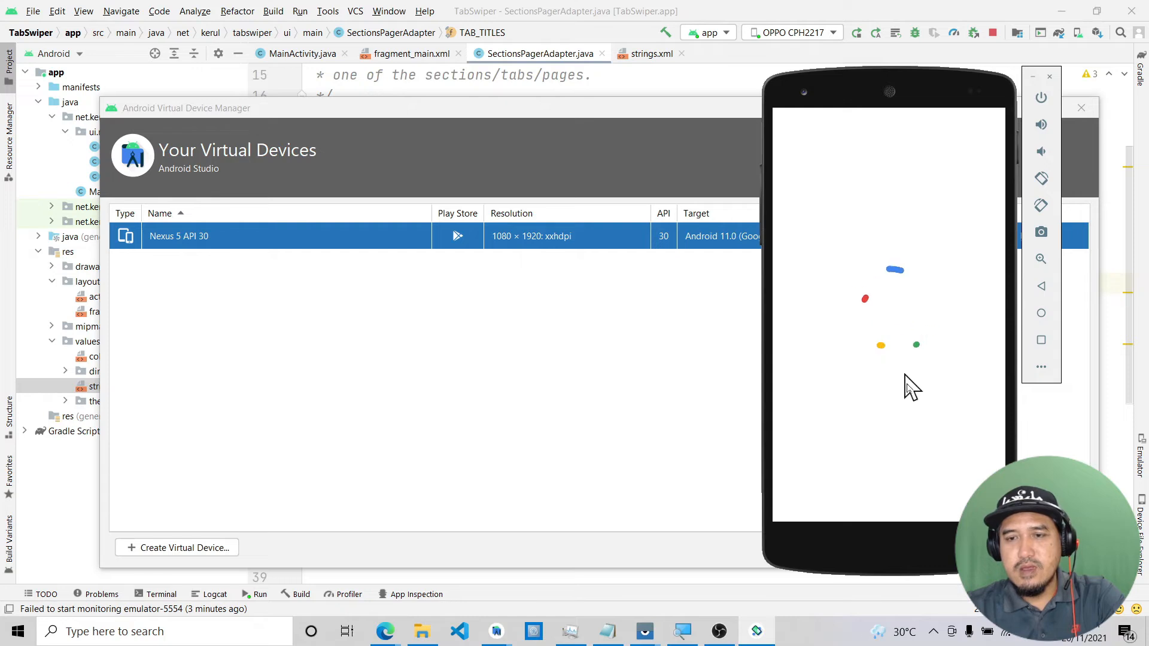
click(892, 487)
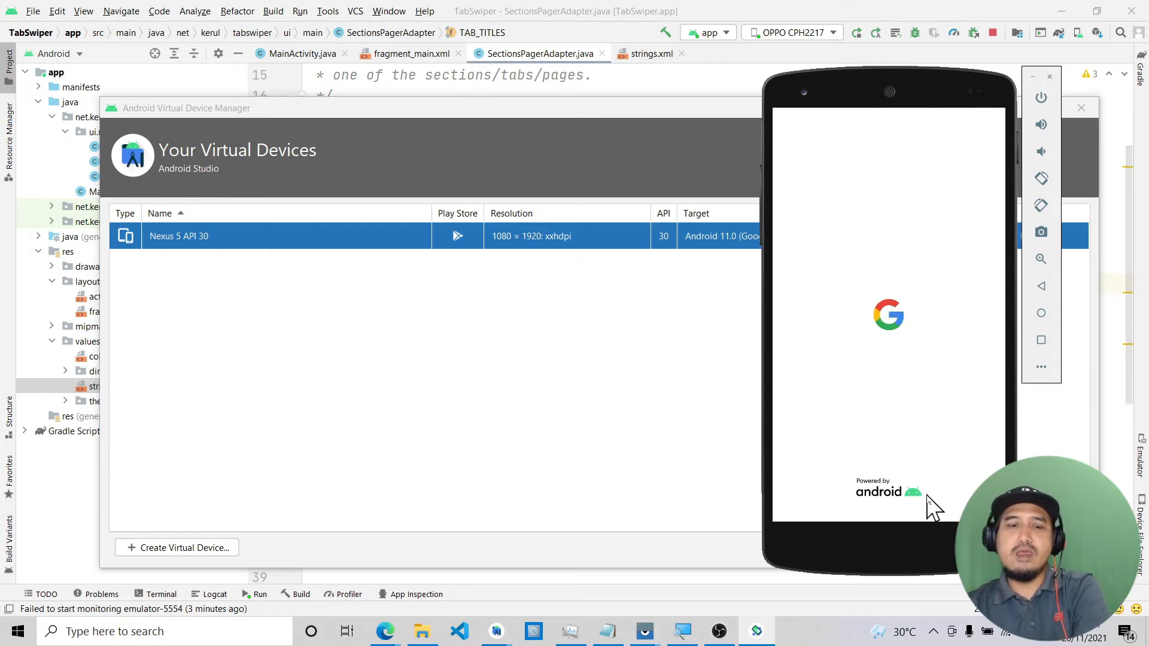
click(927, 496)
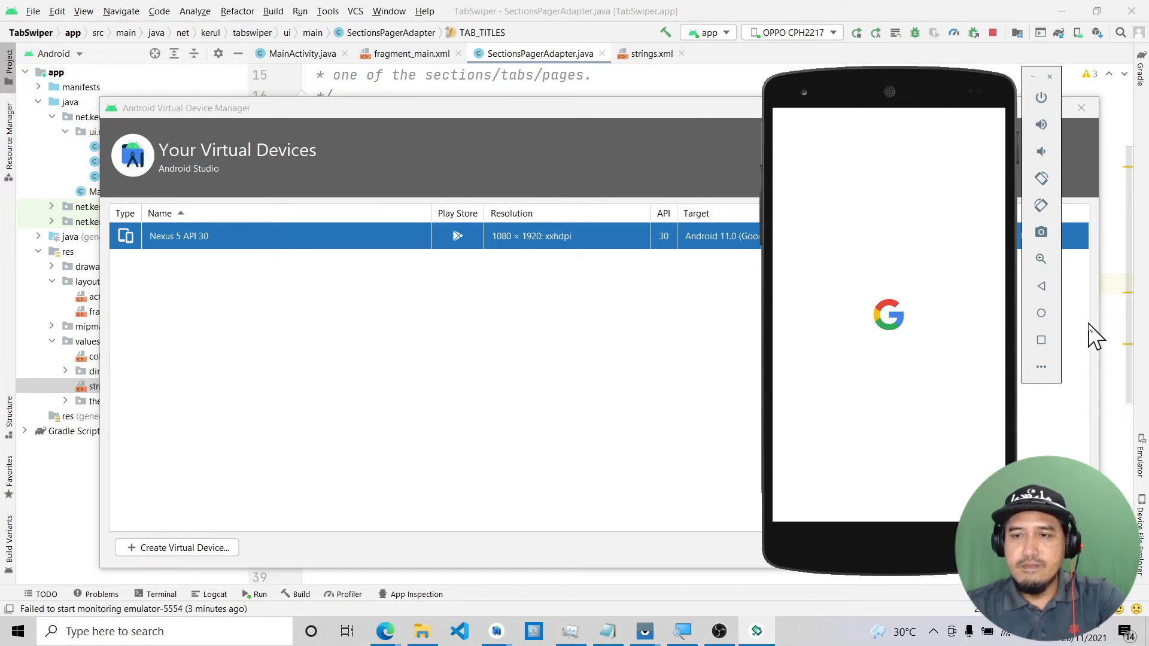
drag(1096, 326, 704, 326)
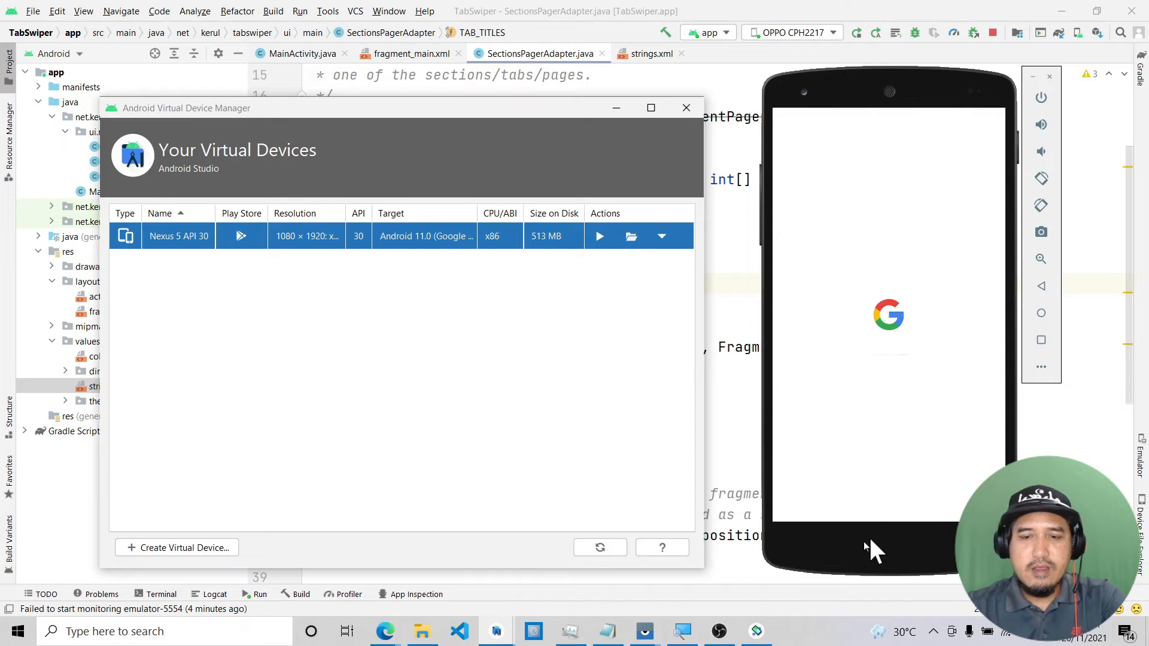
Step: Check the computer's memory usage in Task Manager while the emulator boots, and minimize Task Manager
click(572, 636)
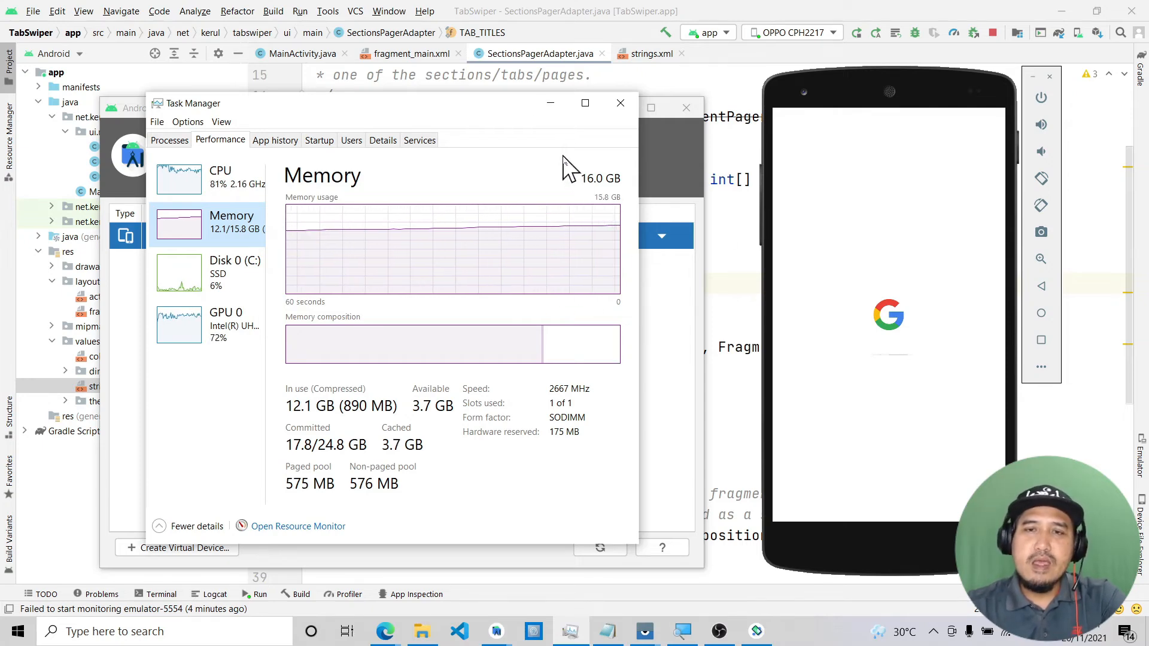
click(556, 106)
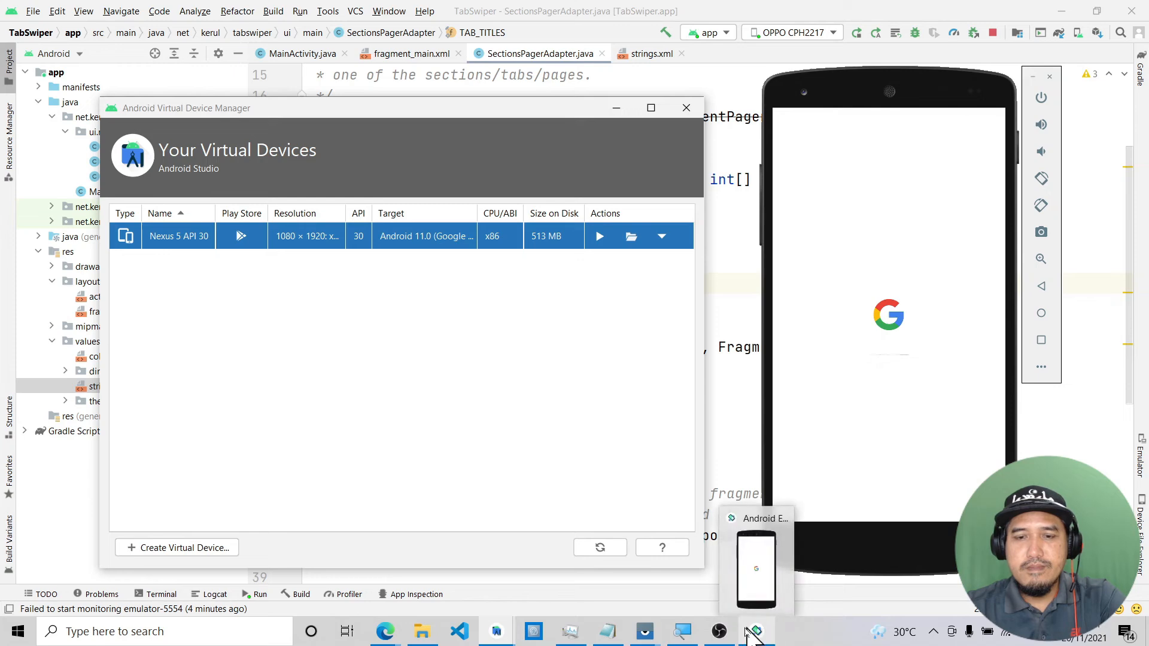
click(579, 636)
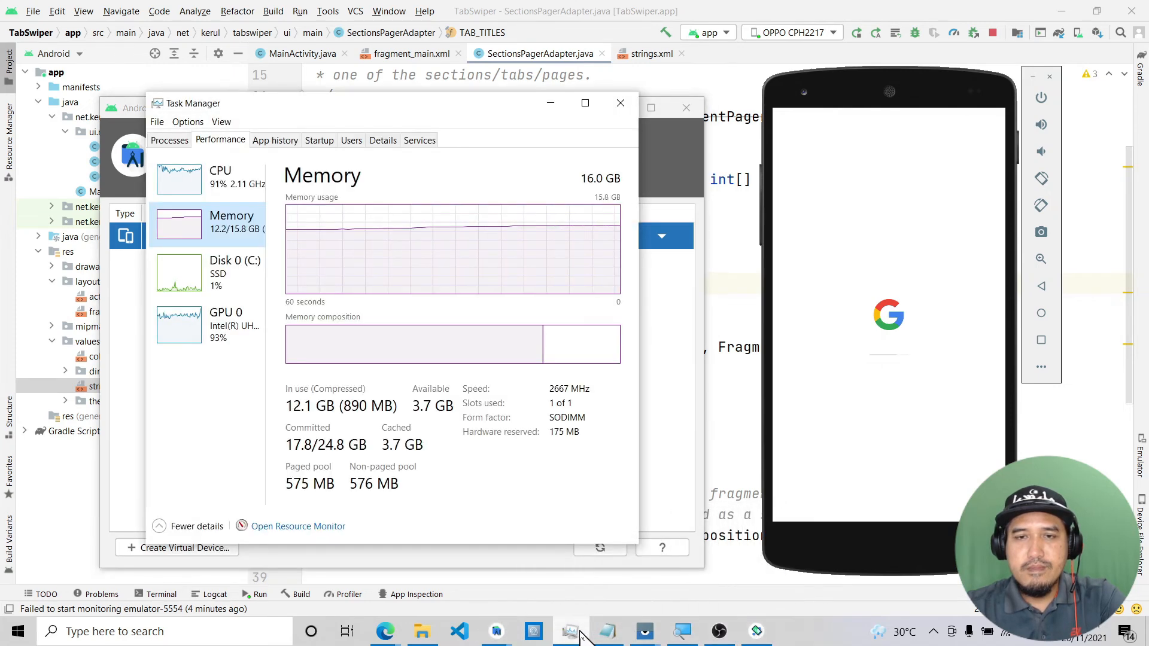
click(549, 103)
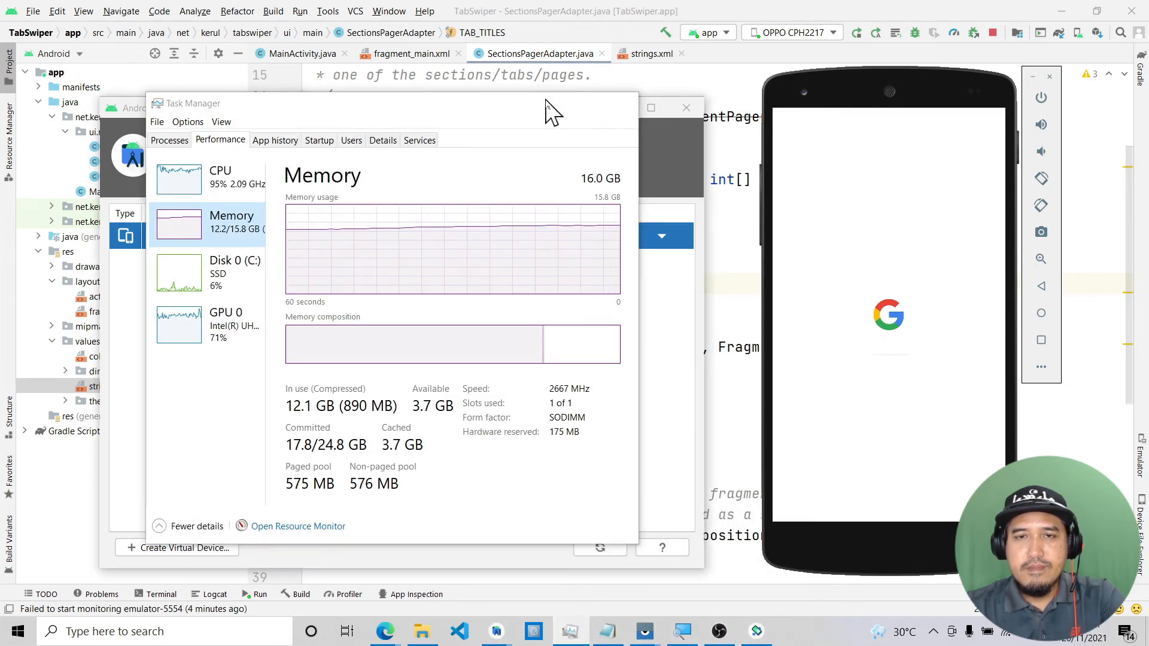
Step: Minimize the AVD Manager and set Nexus 5 API 30 as the target device for running the app
click(616, 109)
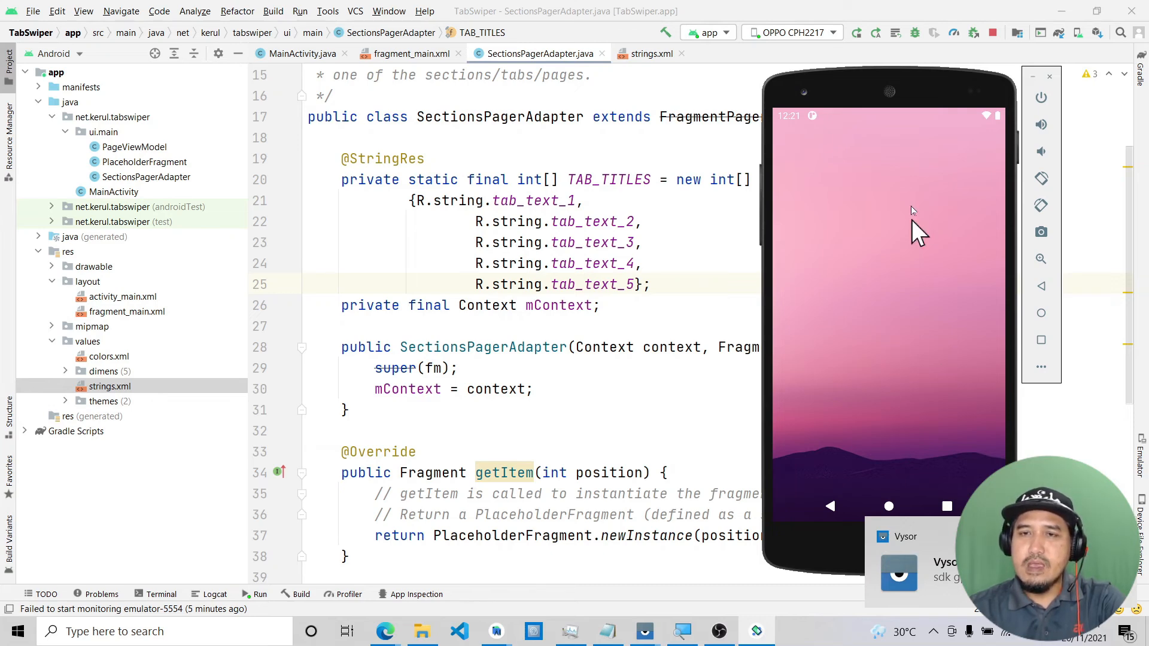
click(833, 33)
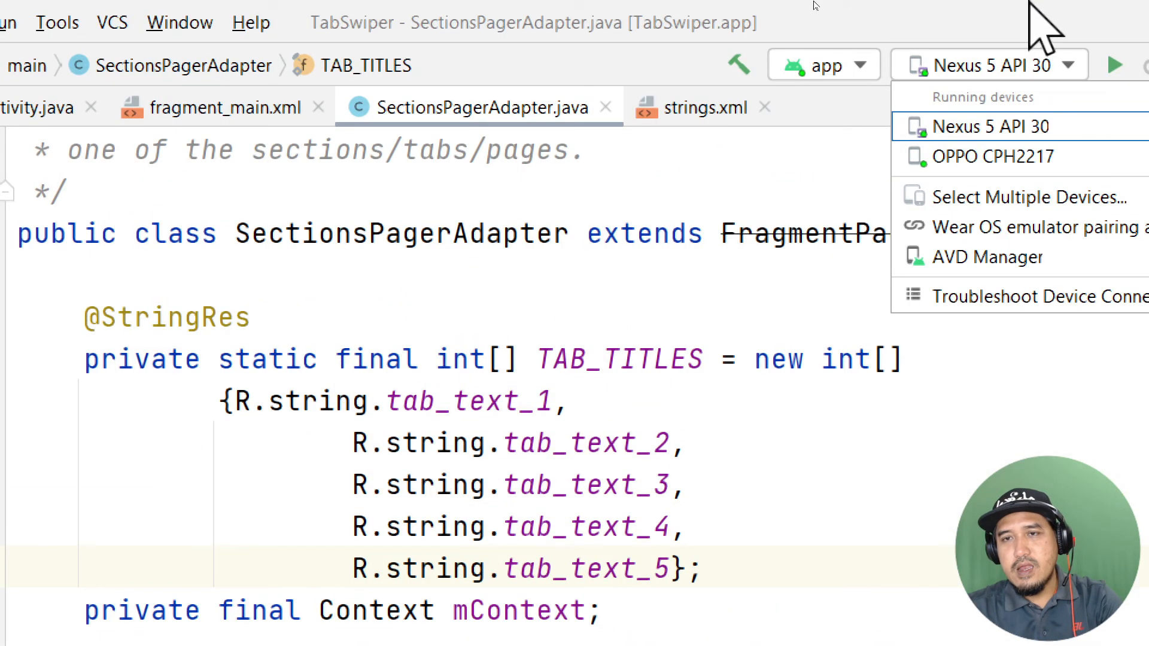
click(1071, 64)
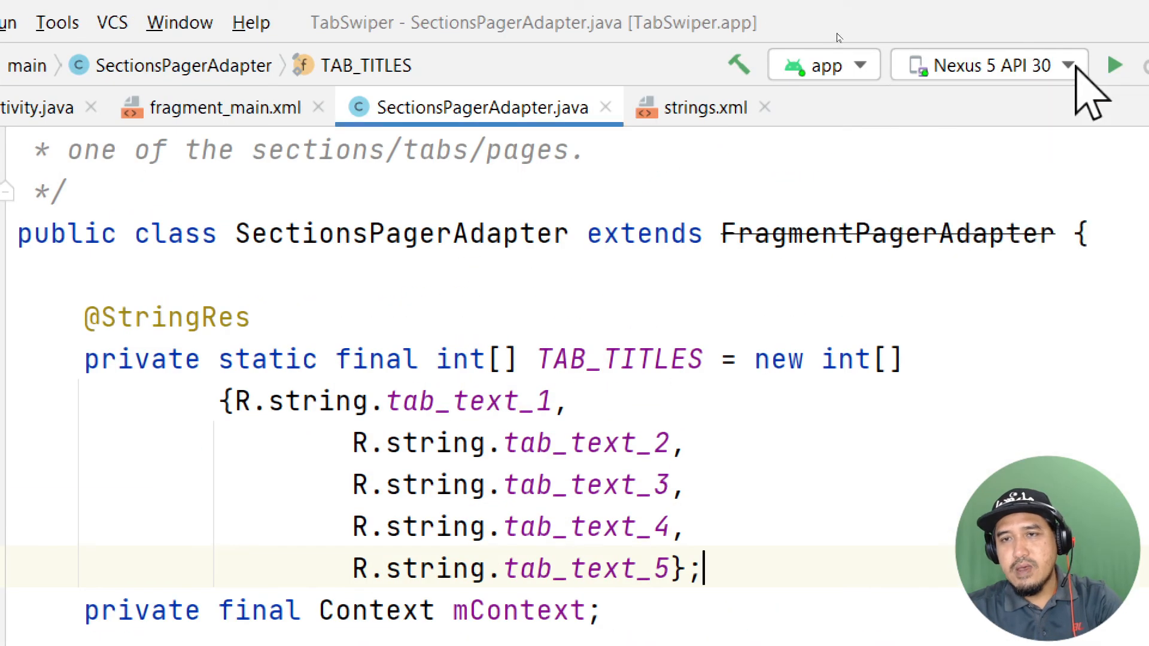
click(1071, 65)
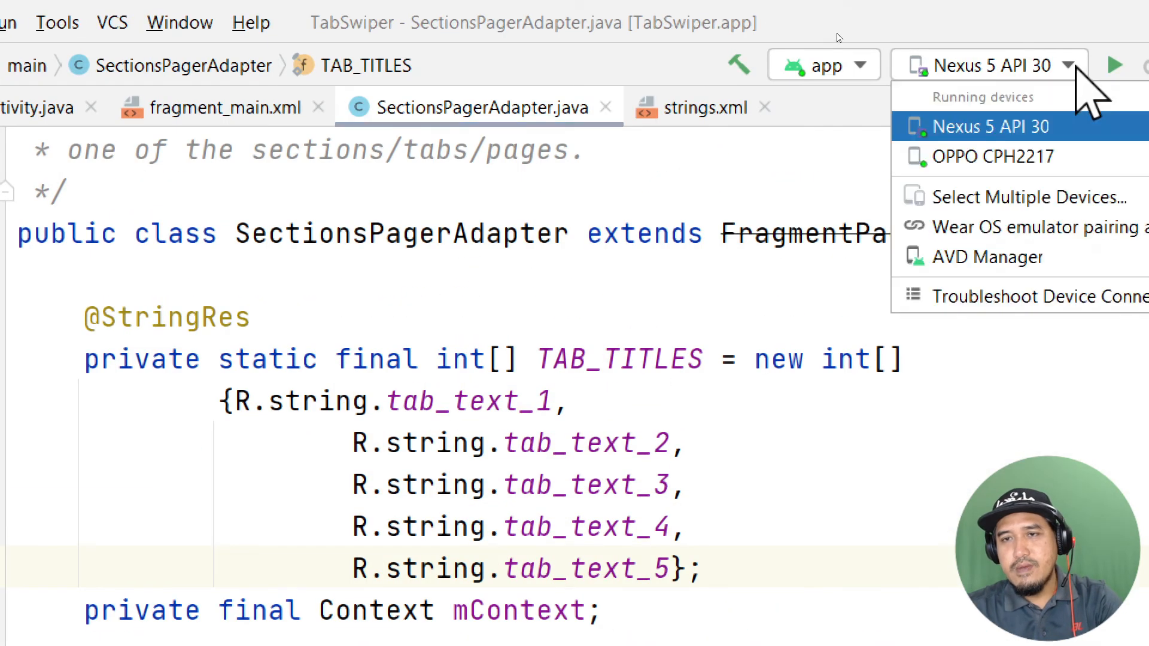
click(993, 127)
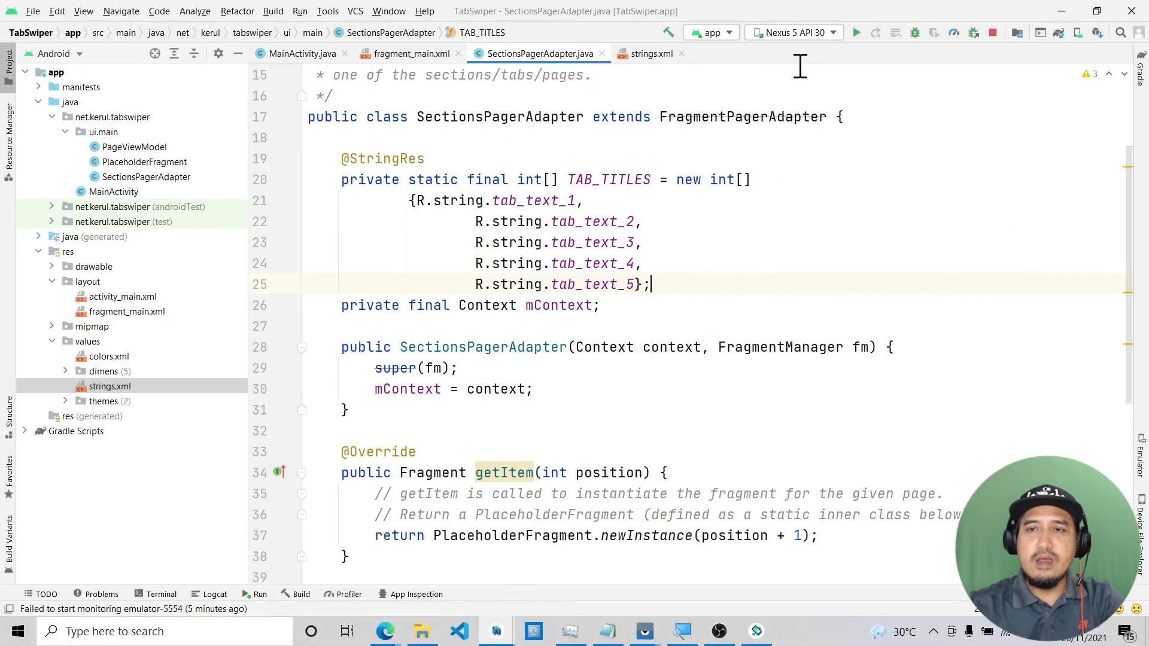
Step: Bring the emulator window back in front of the code editor and reposition it slightly
click(757, 632)
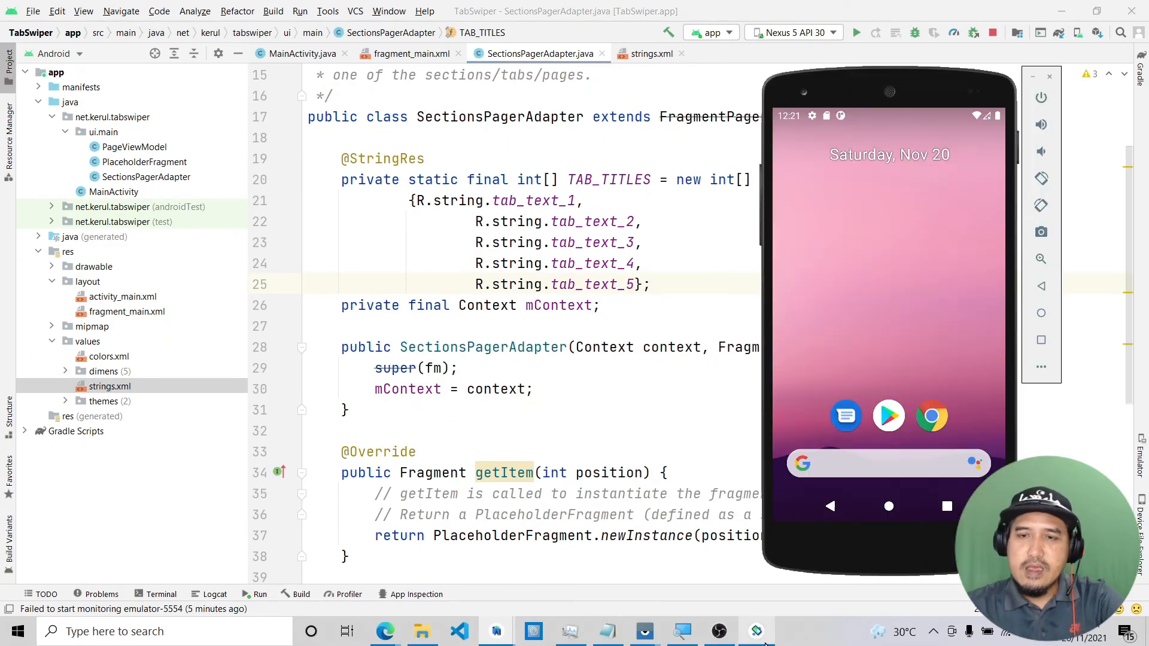
drag(949, 91, 968, 78)
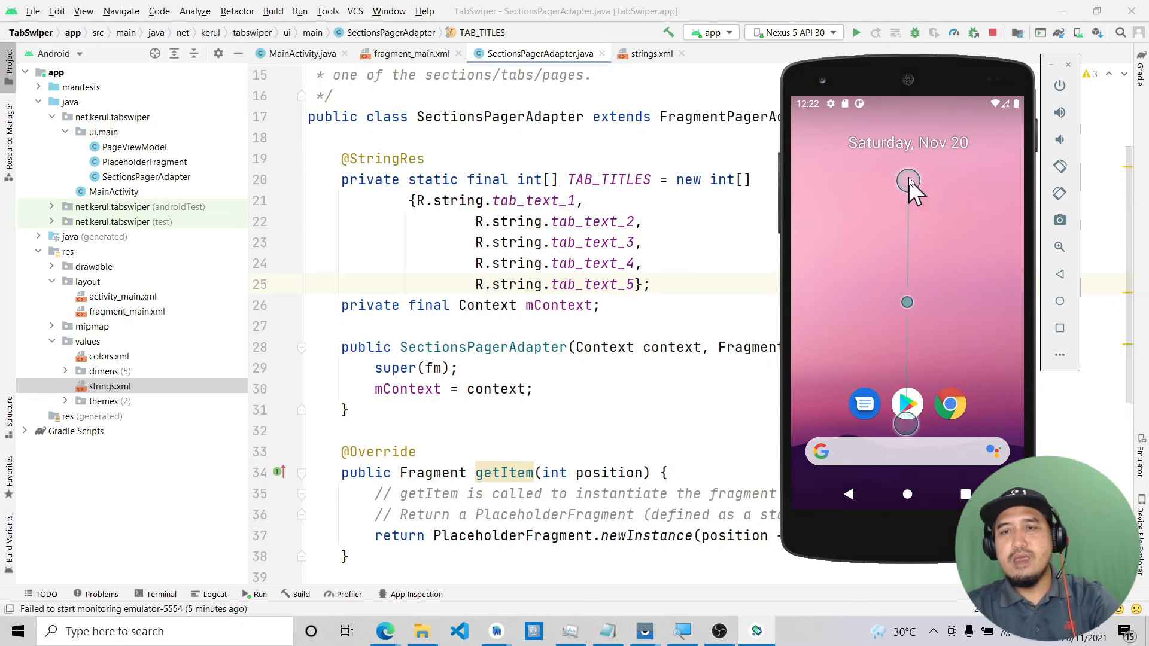
Step: Confirm Nexus 5 API 30 as the target device and run the app on it
click(956, 58)
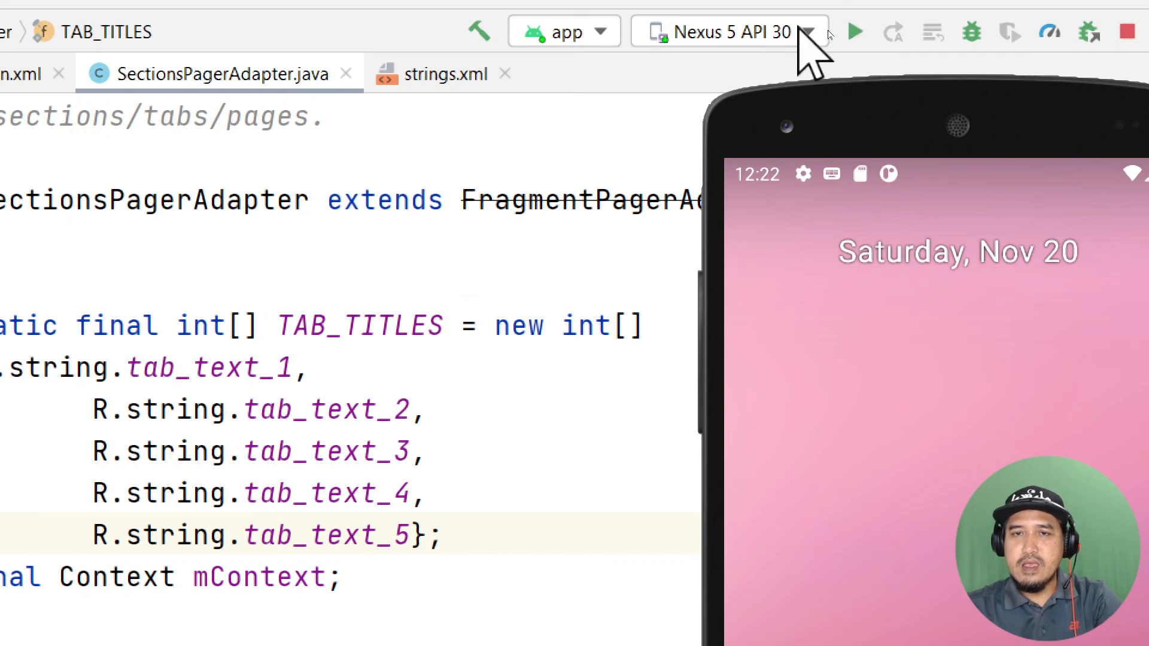
click(830, 35)
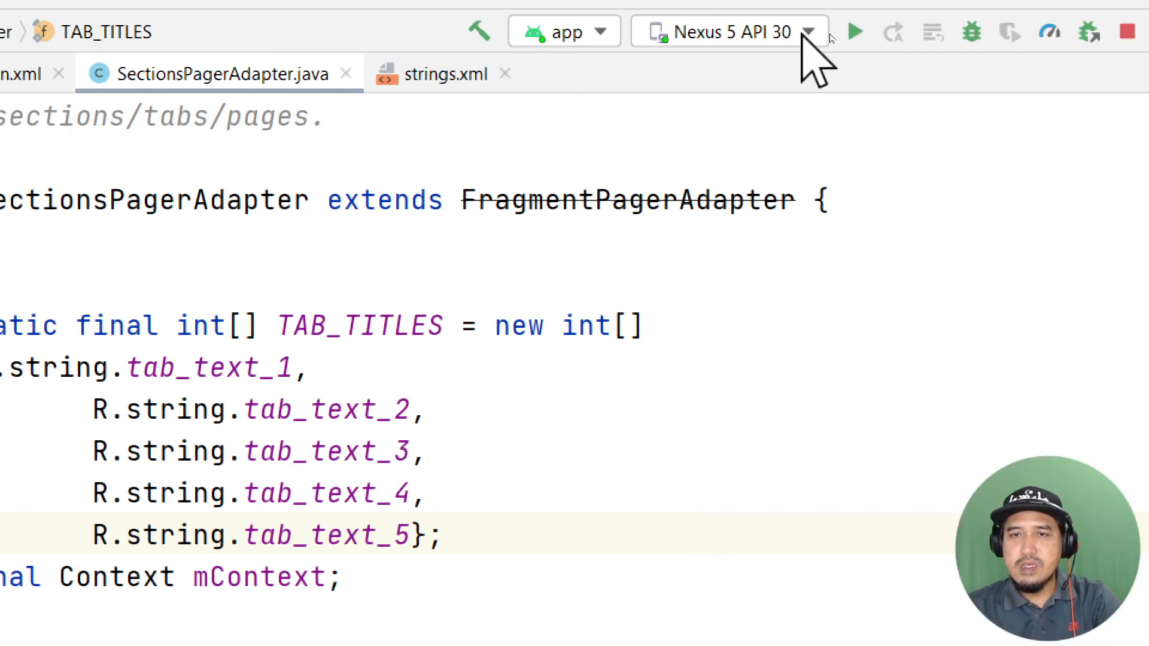
click(803, 33)
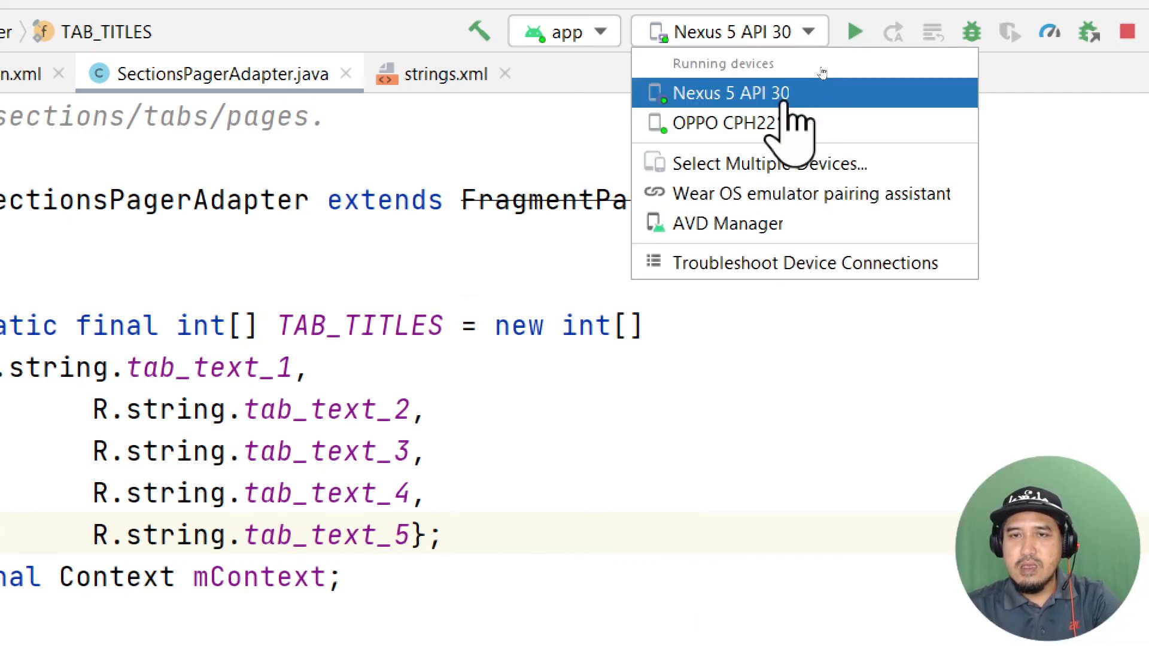
click(855, 36)
Step: Bring the emulator in front of the code editor, move it slightly up, and check the progress of the app's build and installation
key(alt+Tab)
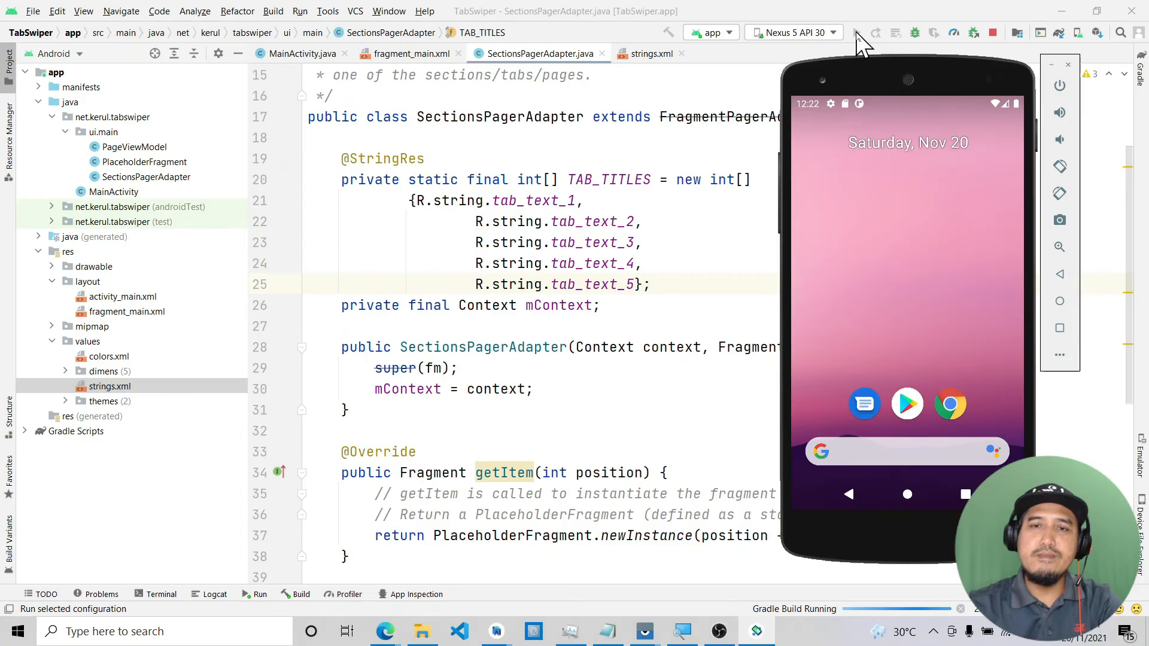
drag(954, 67, 964, 56)
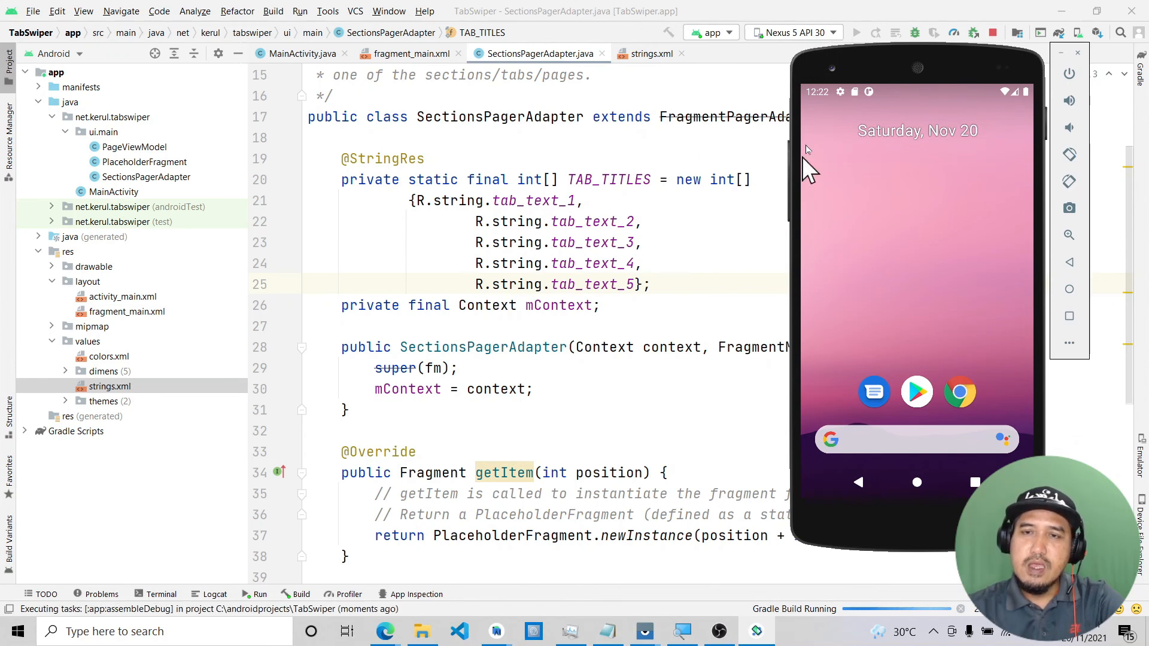
click(915, 238)
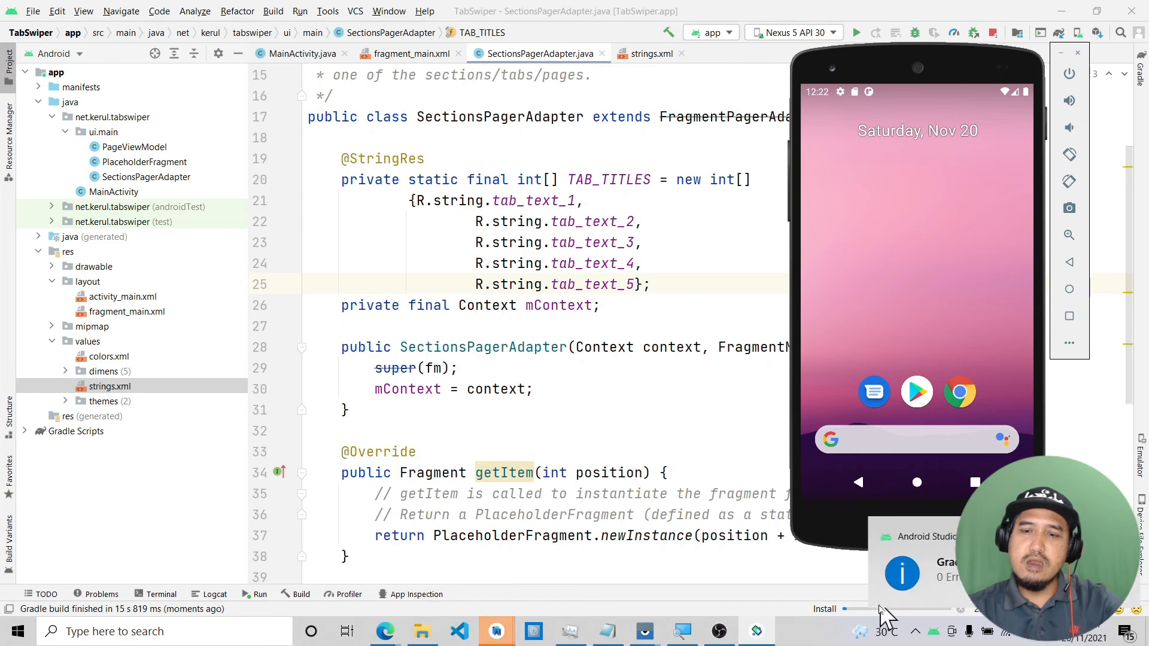
click(848, 610)
click(848, 609)
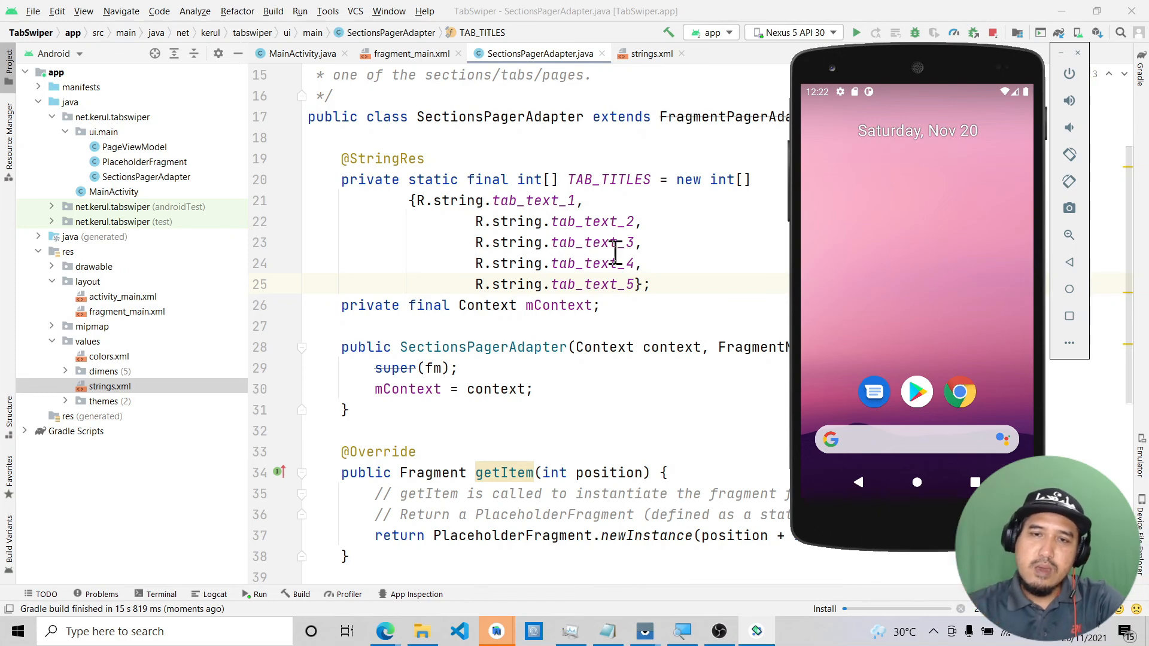
Step: Review the TAB_TITLES entries from tab_text_1 to tab_text_5 in SectionsPagerAdapter.java while the app installs
click(574, 203)
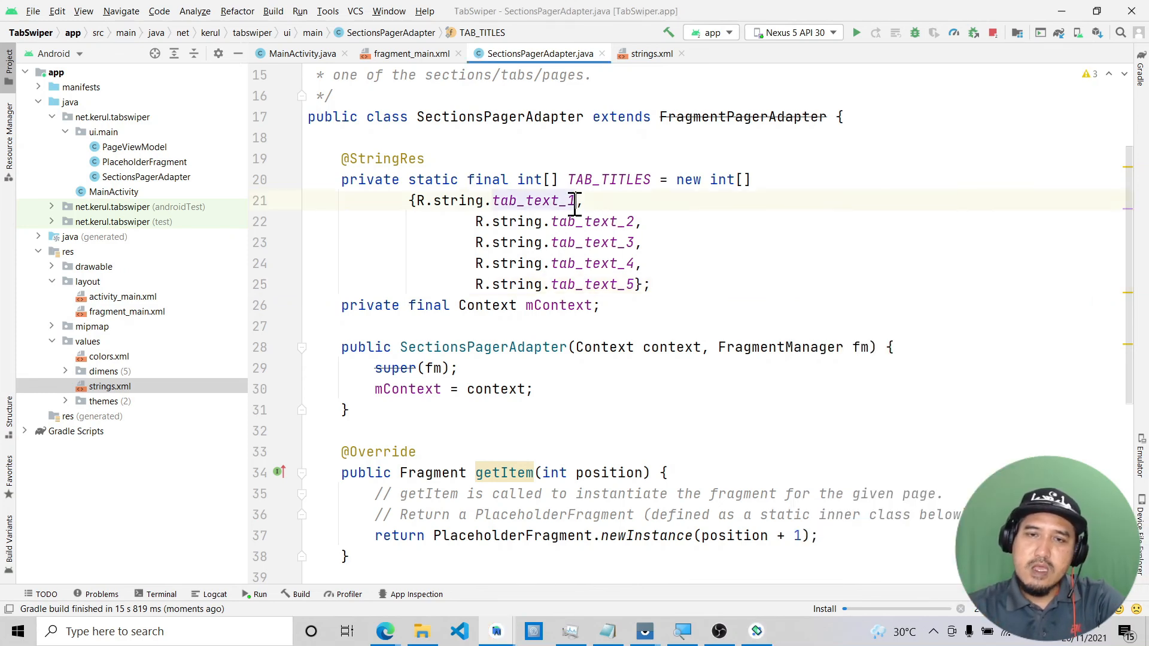
click(633, 221)
click(634, 243)
click(634, 263)
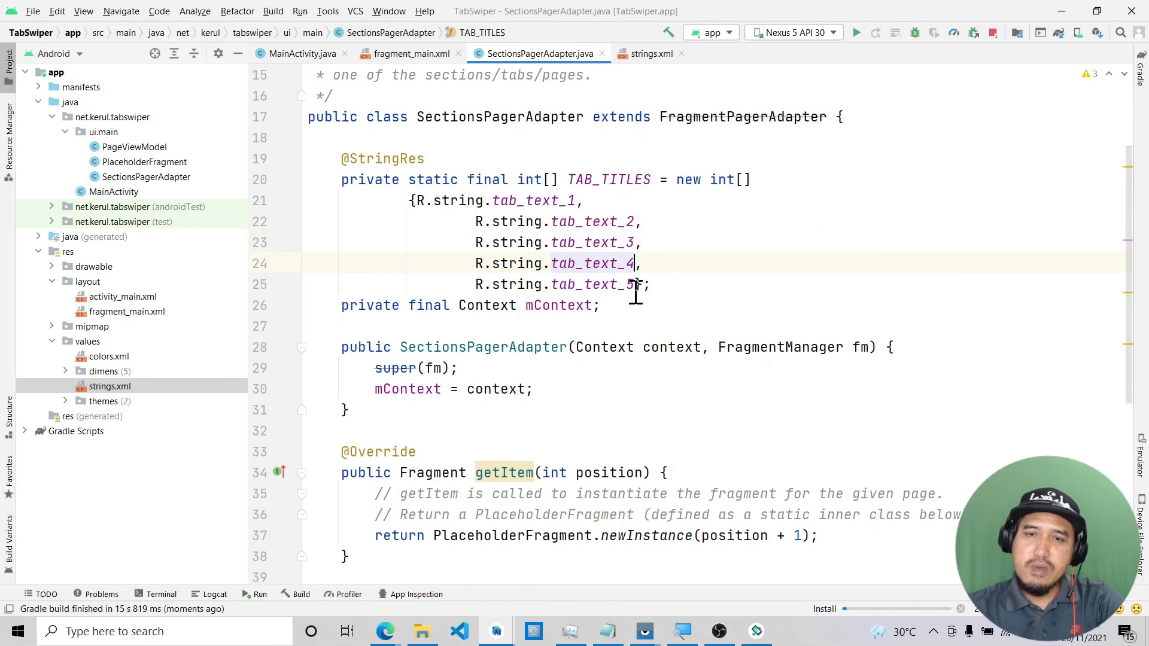
click(635, 284)
Step: Return the emulator to the front and check the app's installation progress until the app launches
key(alt+Tab)
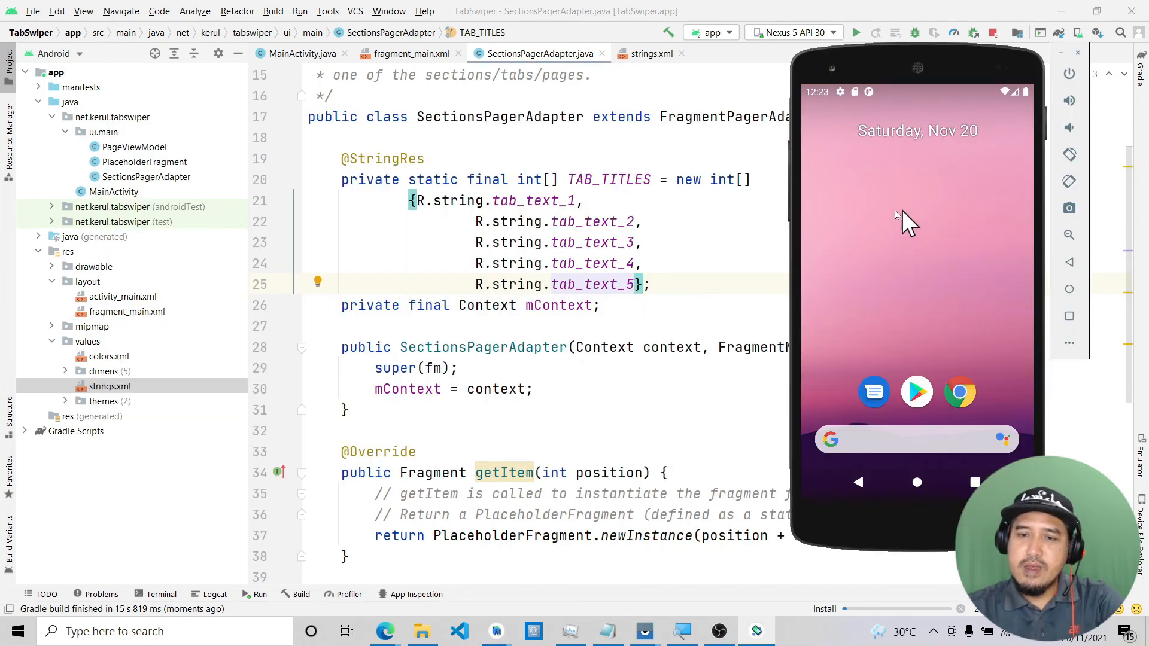
click(872, 615)
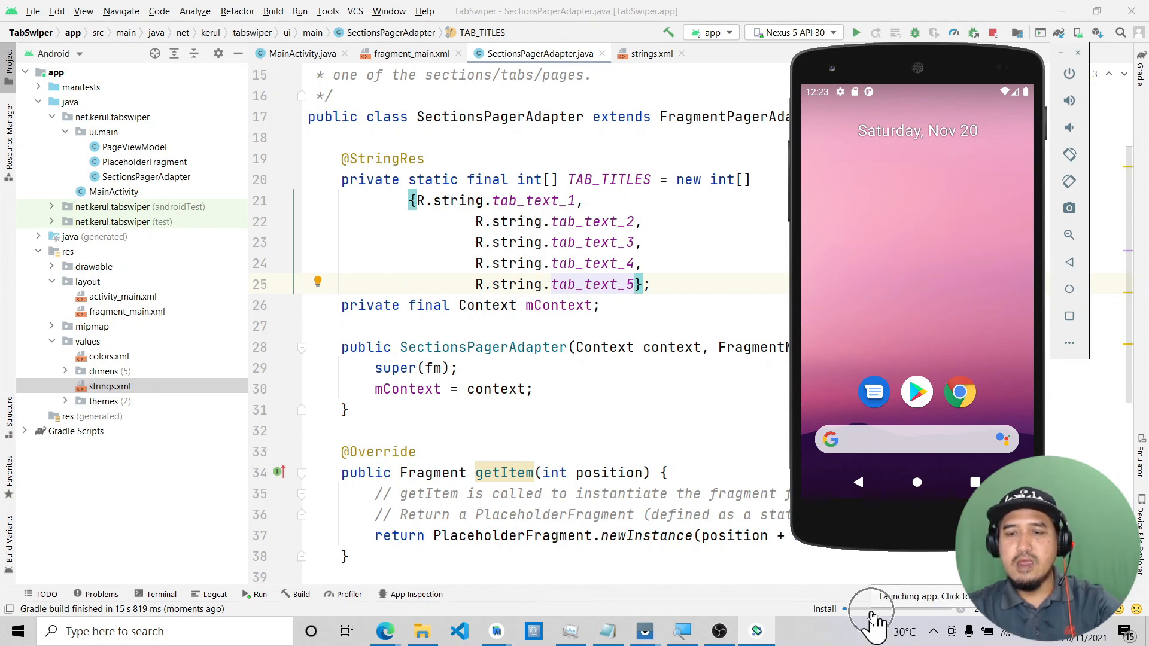
click(864, 614)
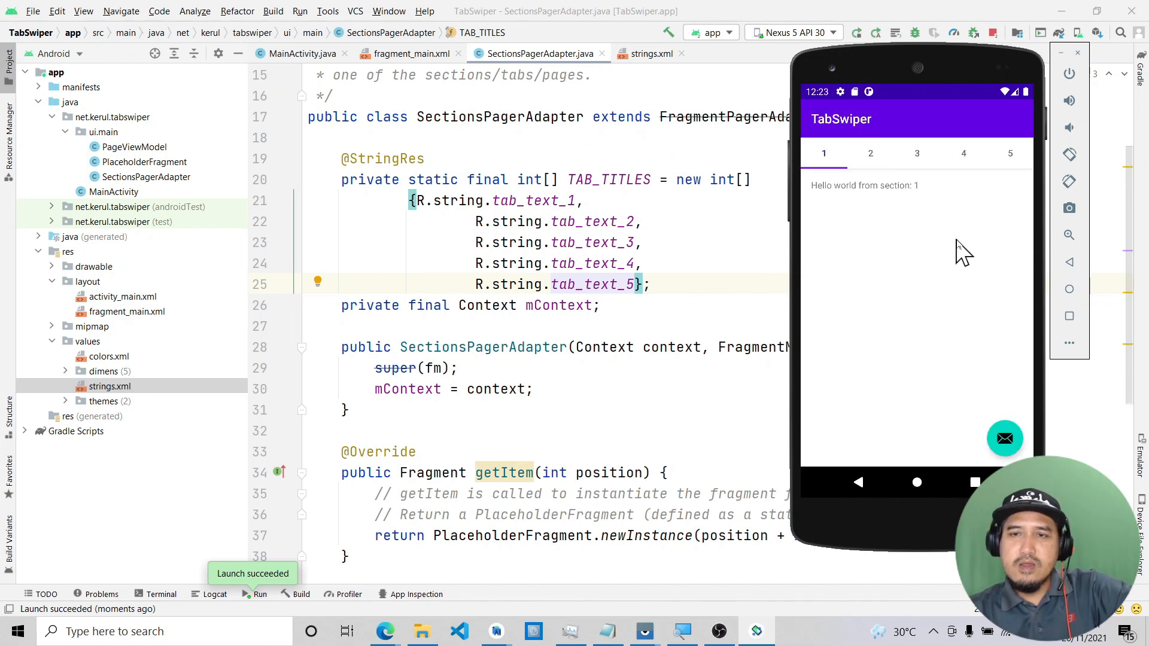
Step: Test the running TabSwiper app by swiping forward and backward through its numbered tabs up to tab 5, ending on tab 3
drag(957, 242, 821, 249)
drag(995, 275, 841, 275)
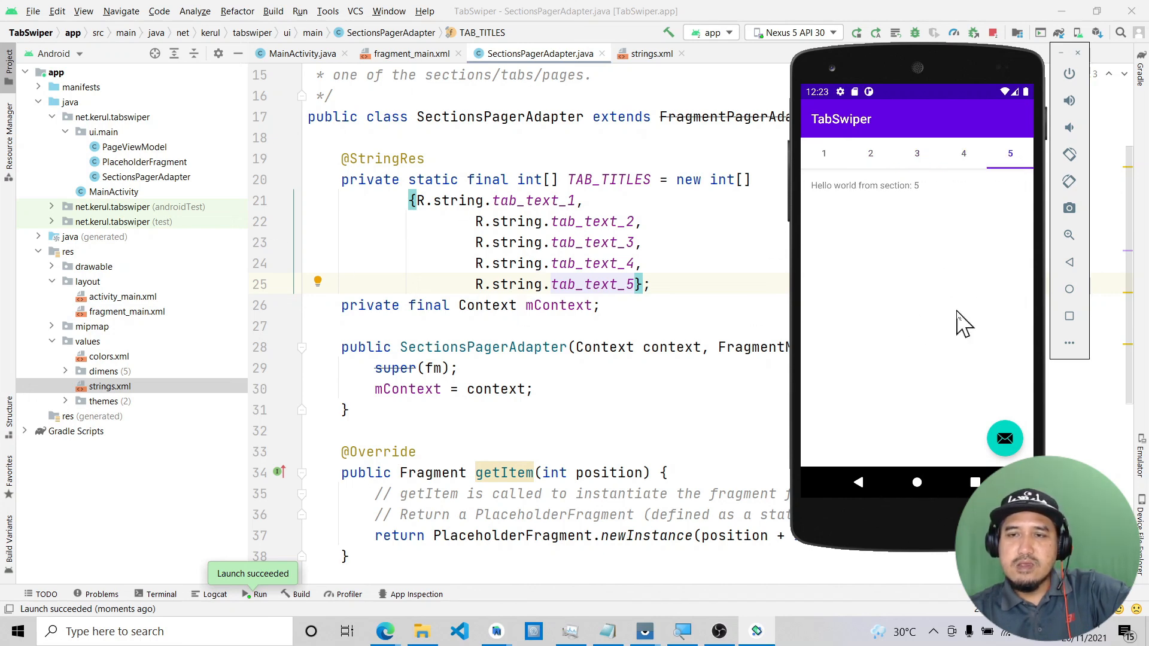
mouse_move(964, 323)
mouse_down()
mouse_move(849, 313)
mouse_move(957, 318)
mouse_up()
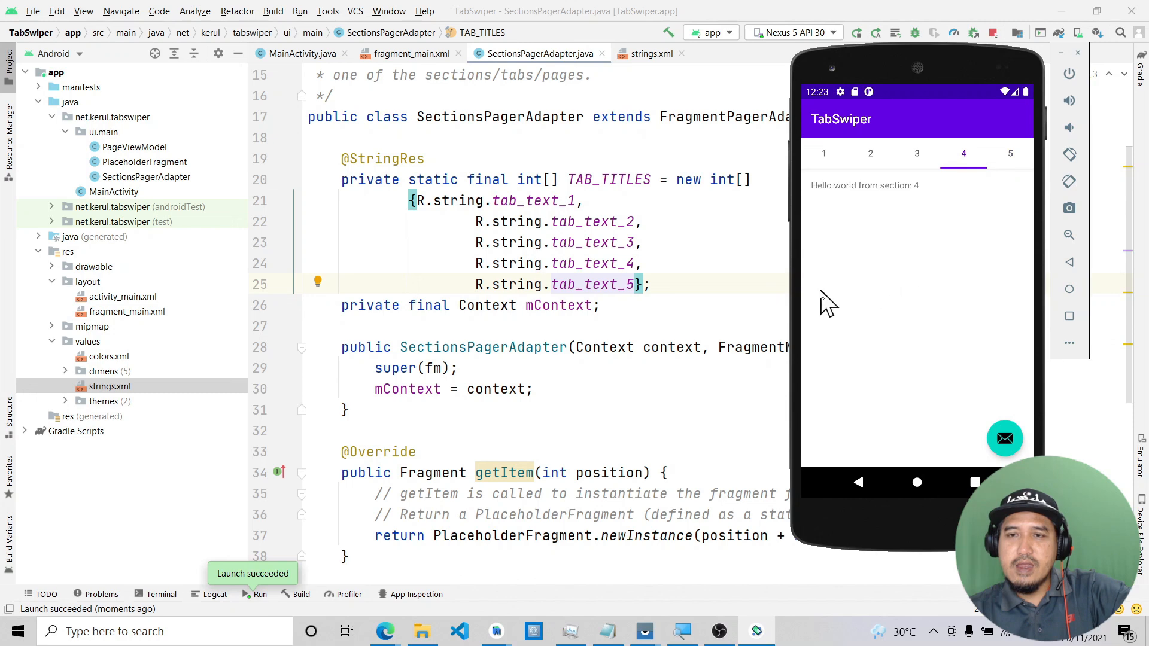
drag(827, 299, 1027, 289)
drag(916, 290, 994, 290)
mouse_move(867, 266)
mouse_down()
mouse_move(969, 264)
mouse_move(906, 258)
mouse_move(880, 271)
mouse_up()
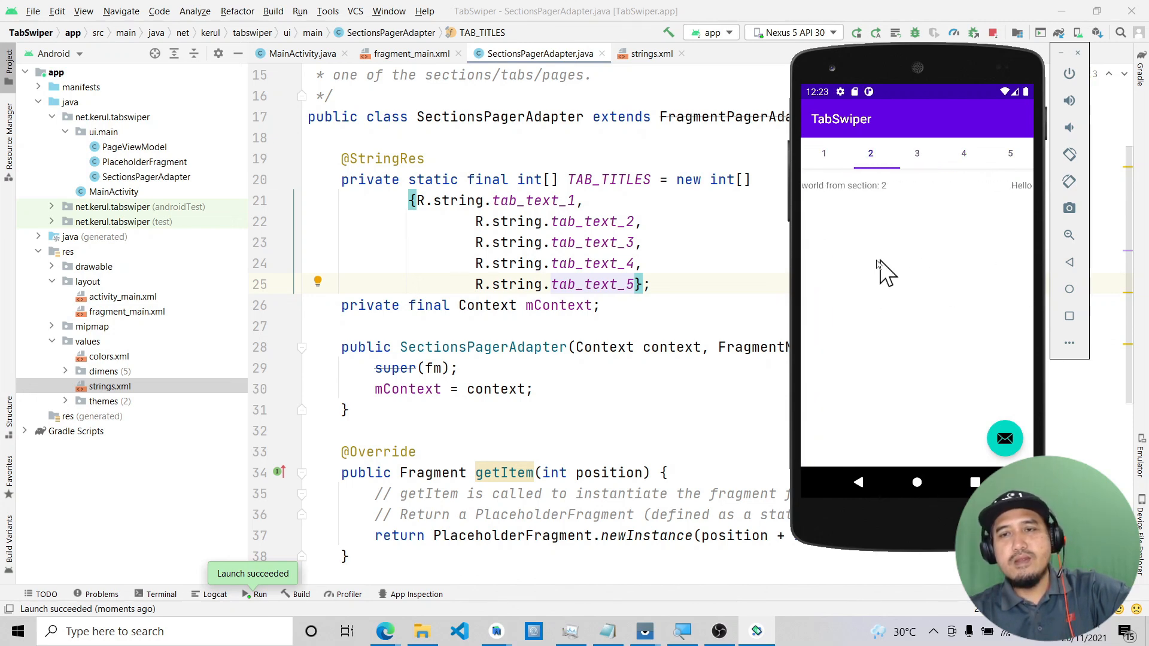
drag(1008, 275, 872, 257)
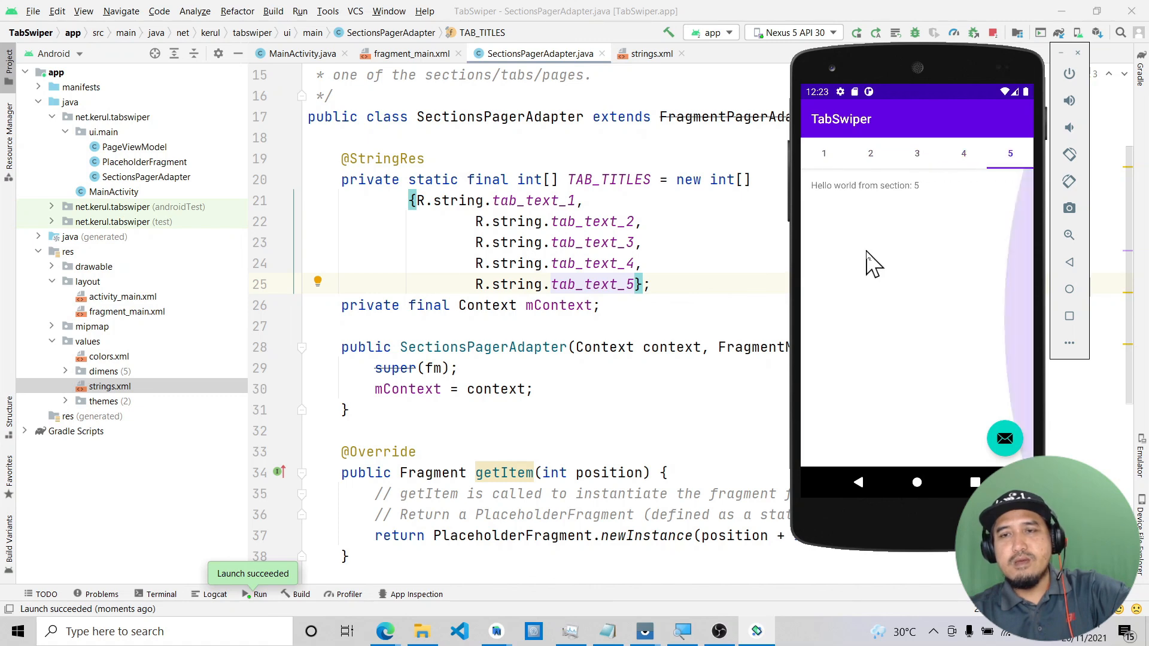
mouse_move(979, 264)
mouse_down()
mouse_move(872, 262)
mouse_move(993, 251)
mouse_up()
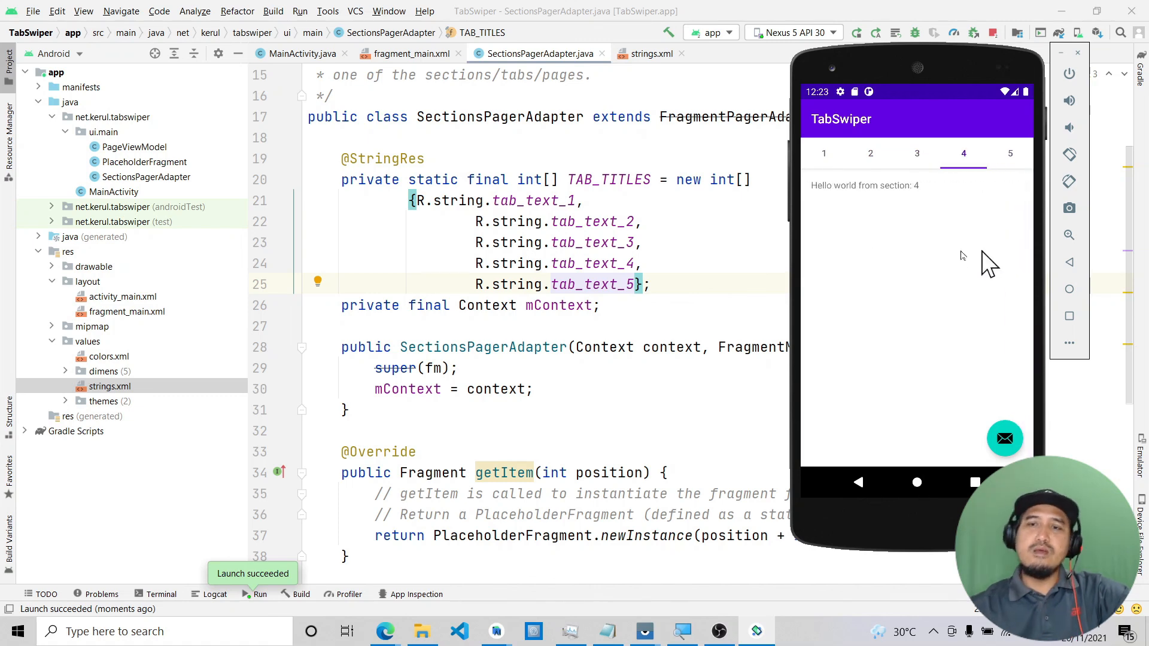
drag(855, 252, 951, 251)
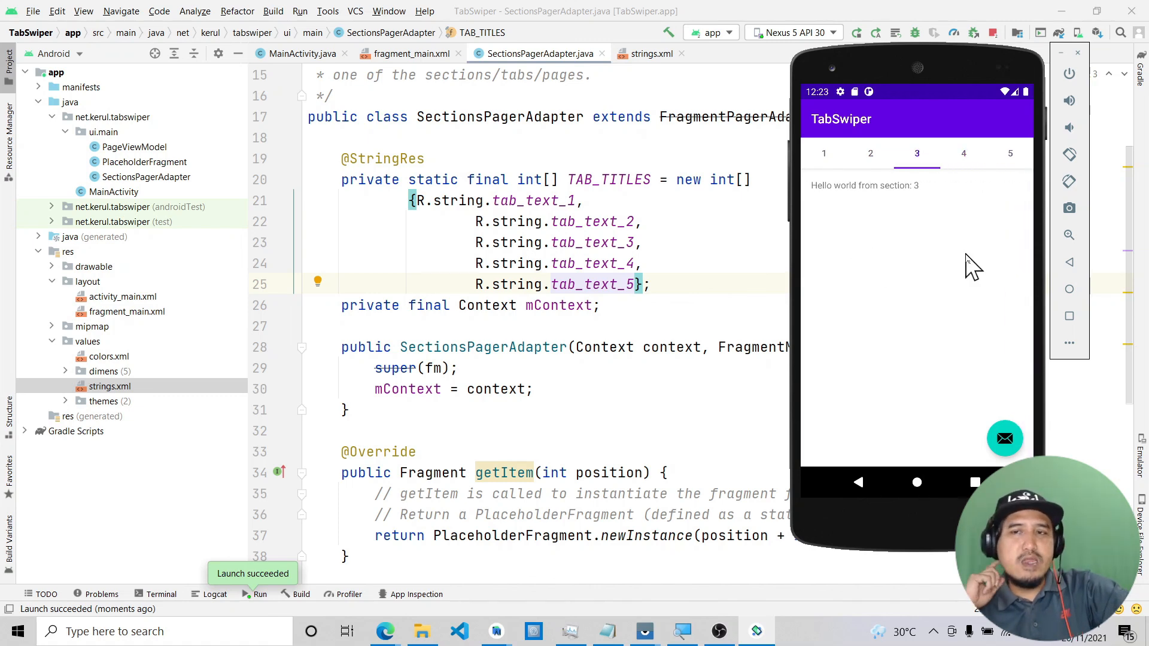